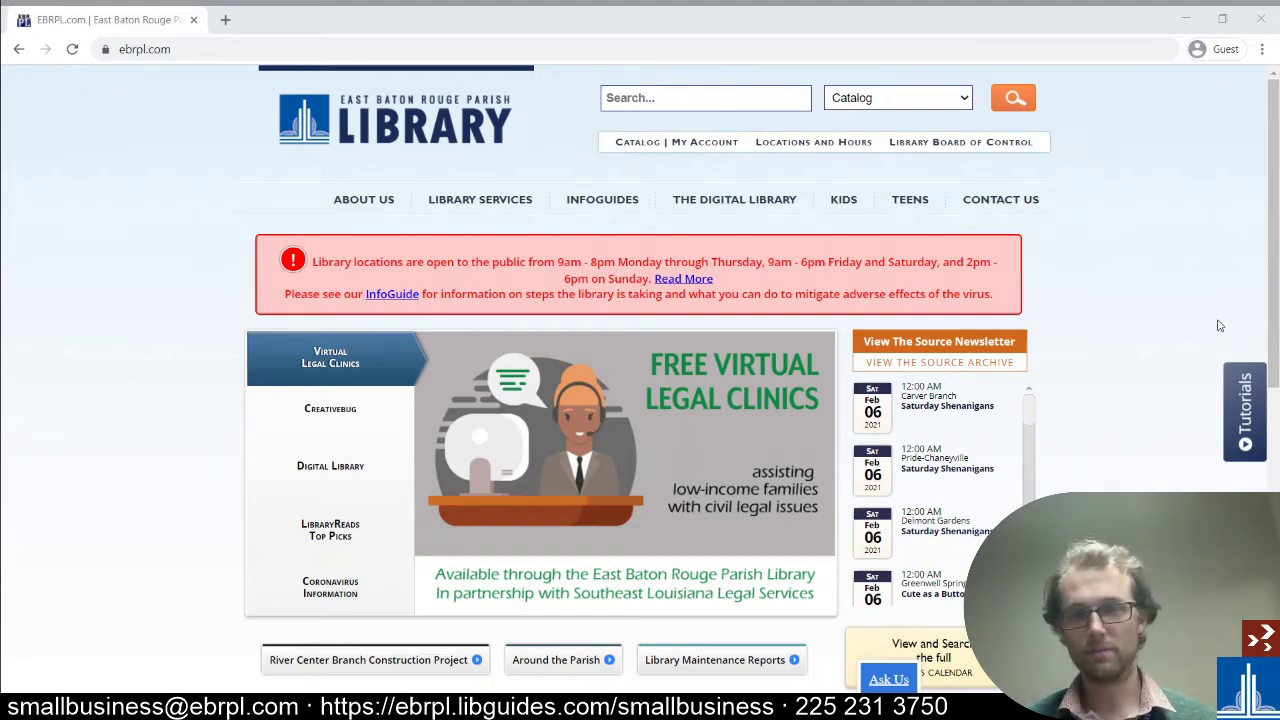
- Go from The Digital Library through InfoGuides and Small Business Services Key Resources to Gale Business: Plan Builder
key("alt+Tab")
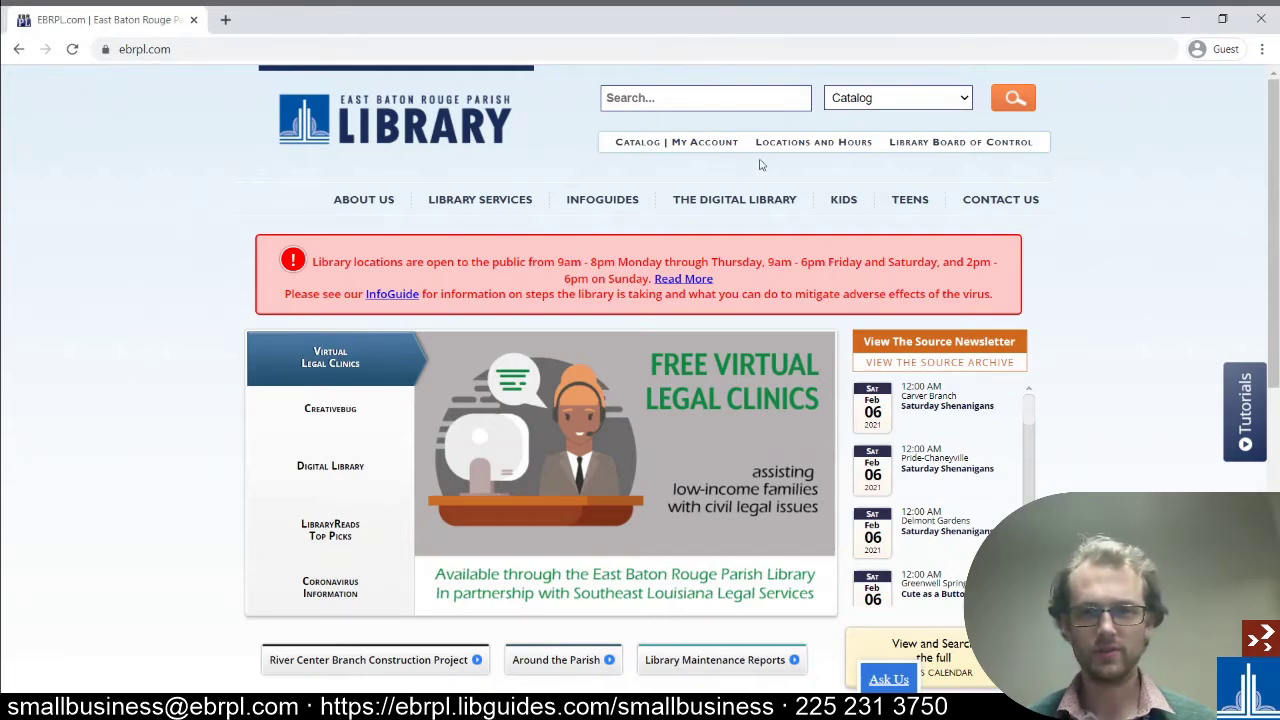
left_click(734, 199)
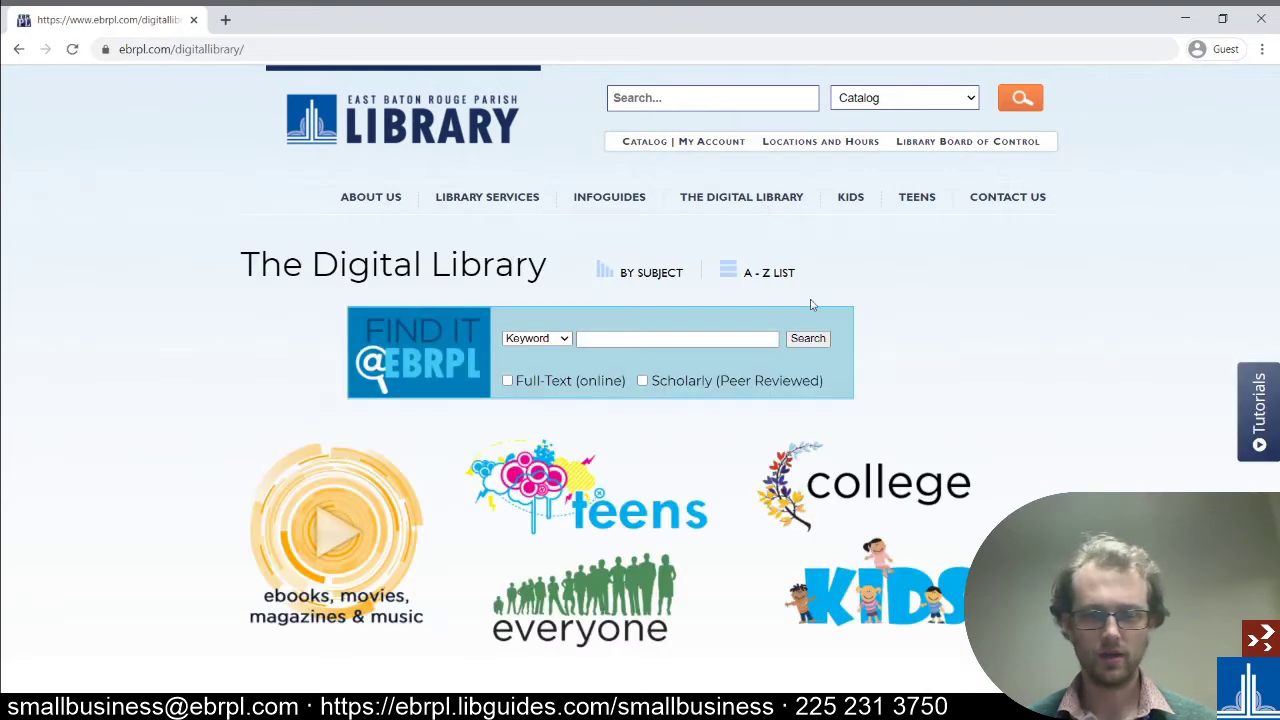
left_click(643, 198)
scroll(350, 250, "down", 15)
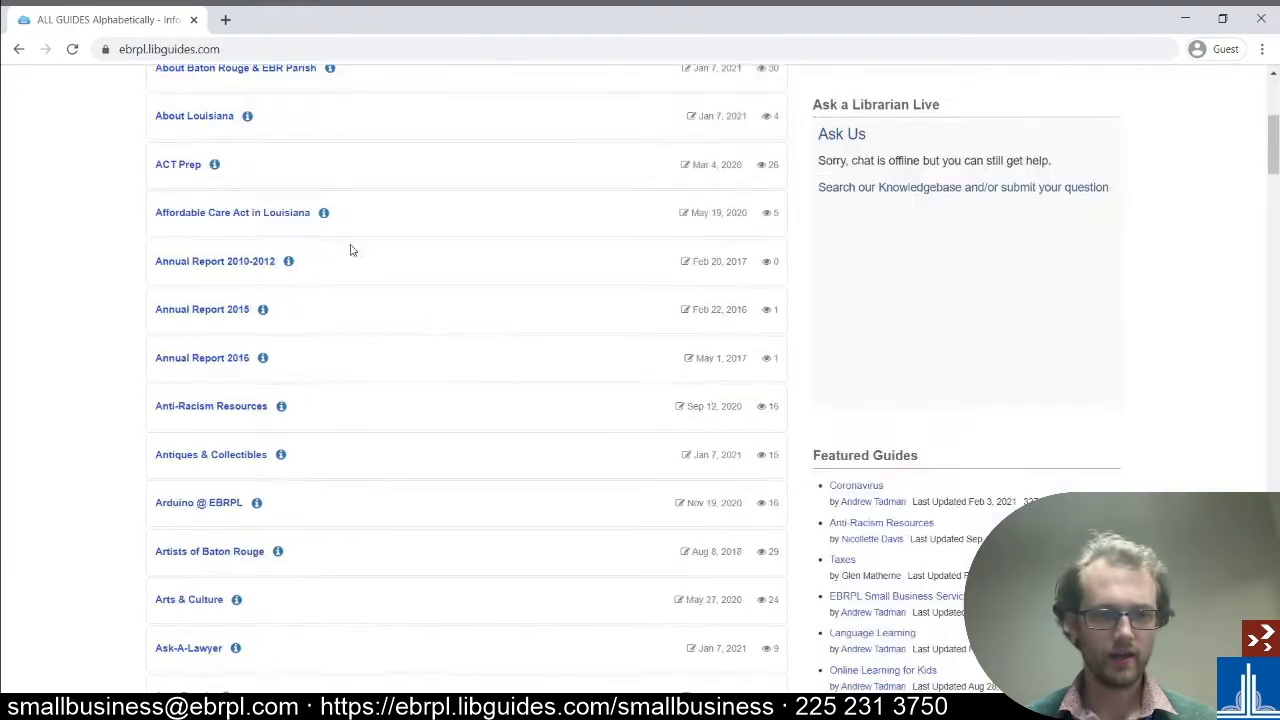
scroll(405, 362, "down", 3)
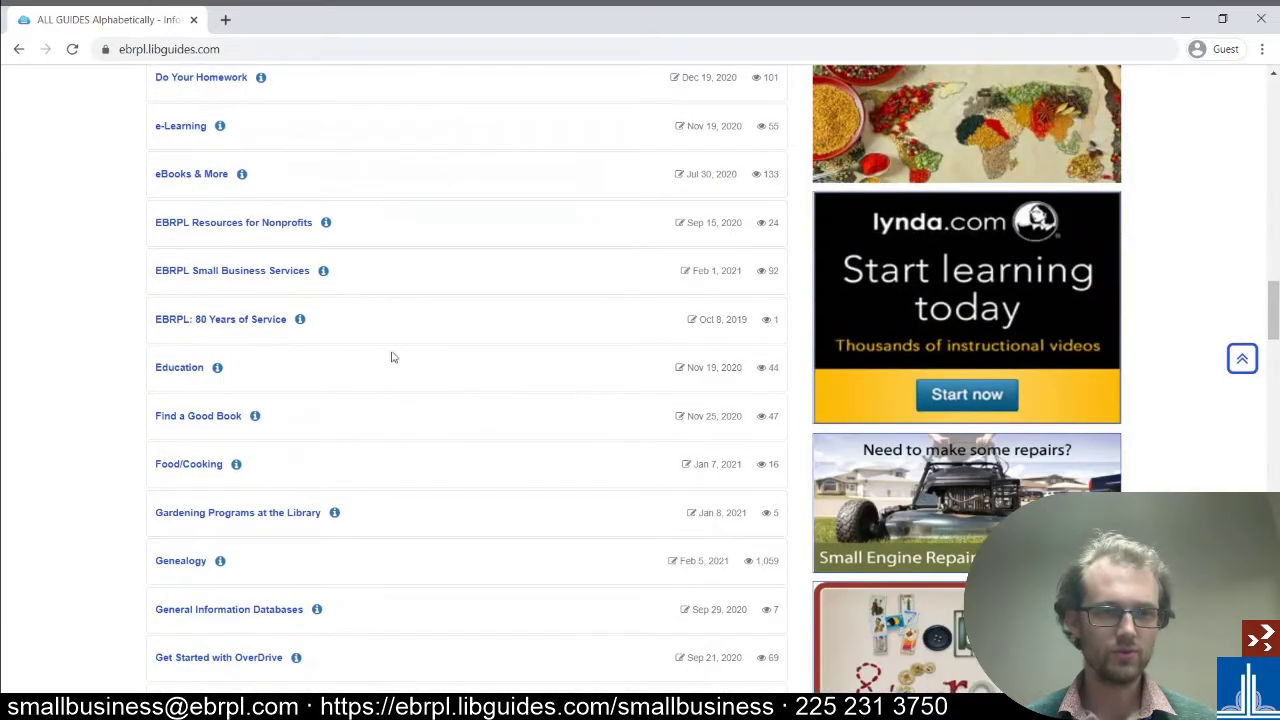
left_click(271, 277)
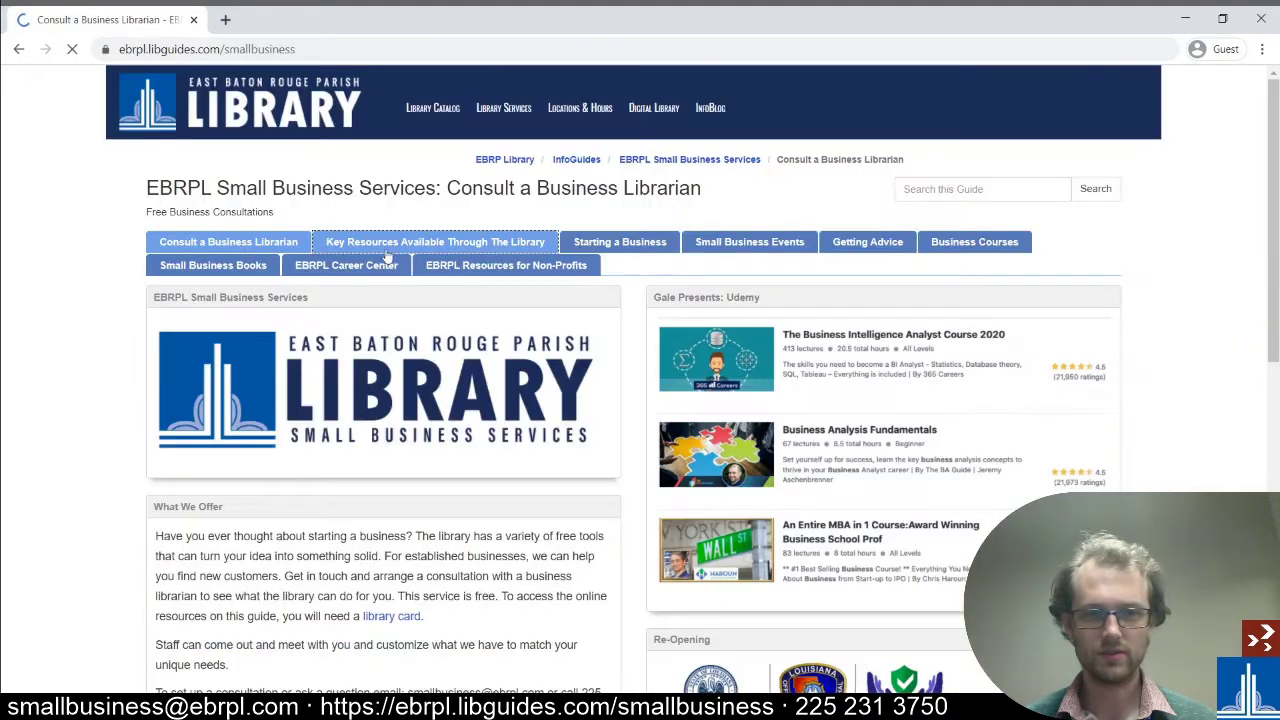
left_click(465, 243)
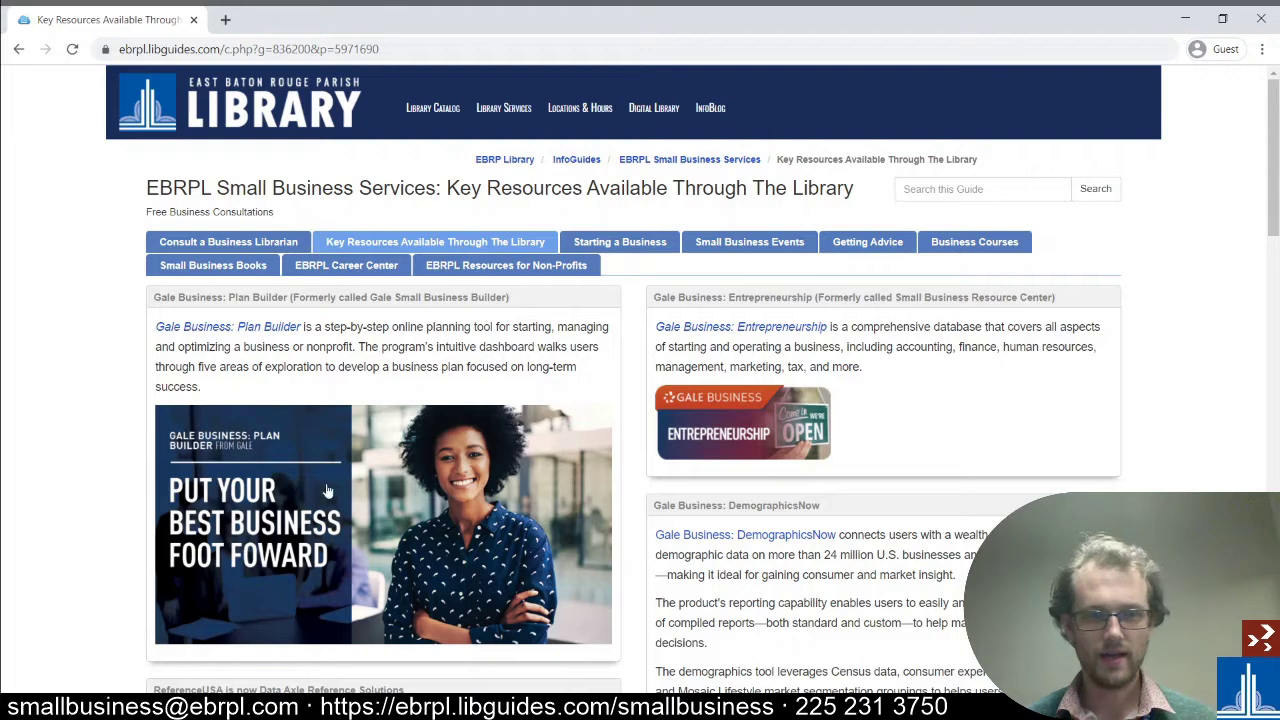
left_click(182, 330)
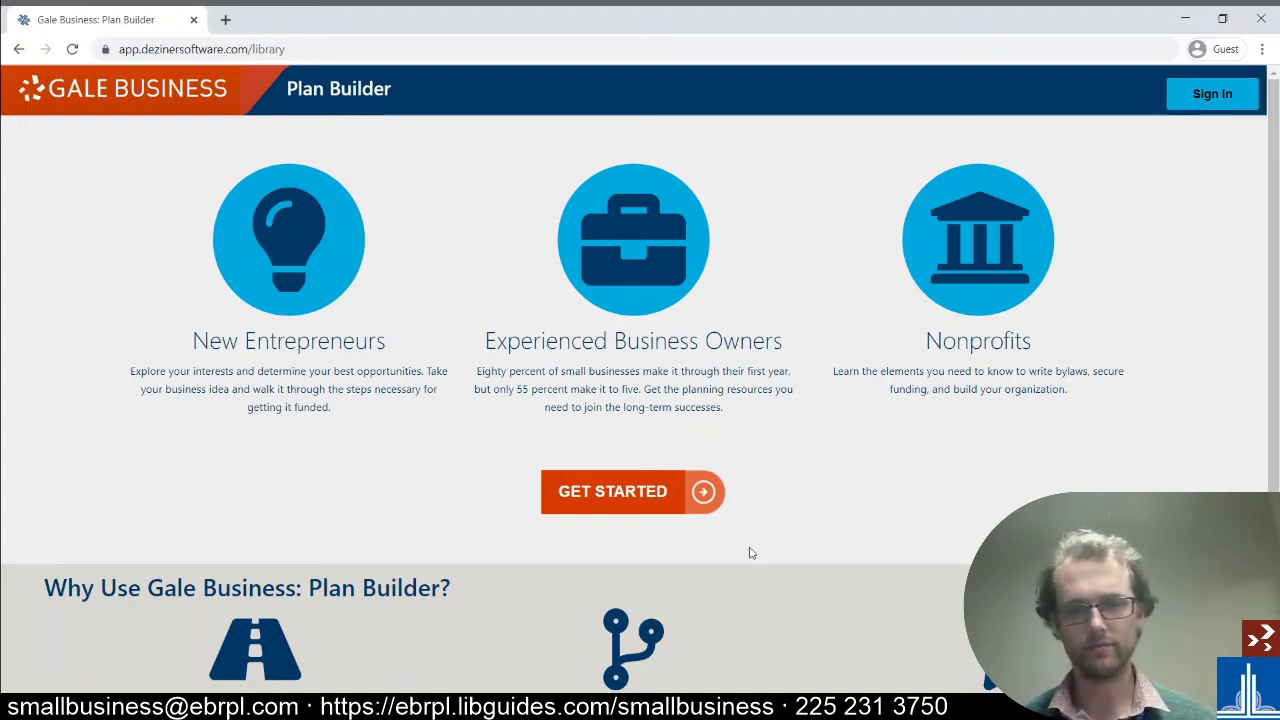
- Start a first-time Plan Builder account and enter a username and display name
left_click(659, 498)
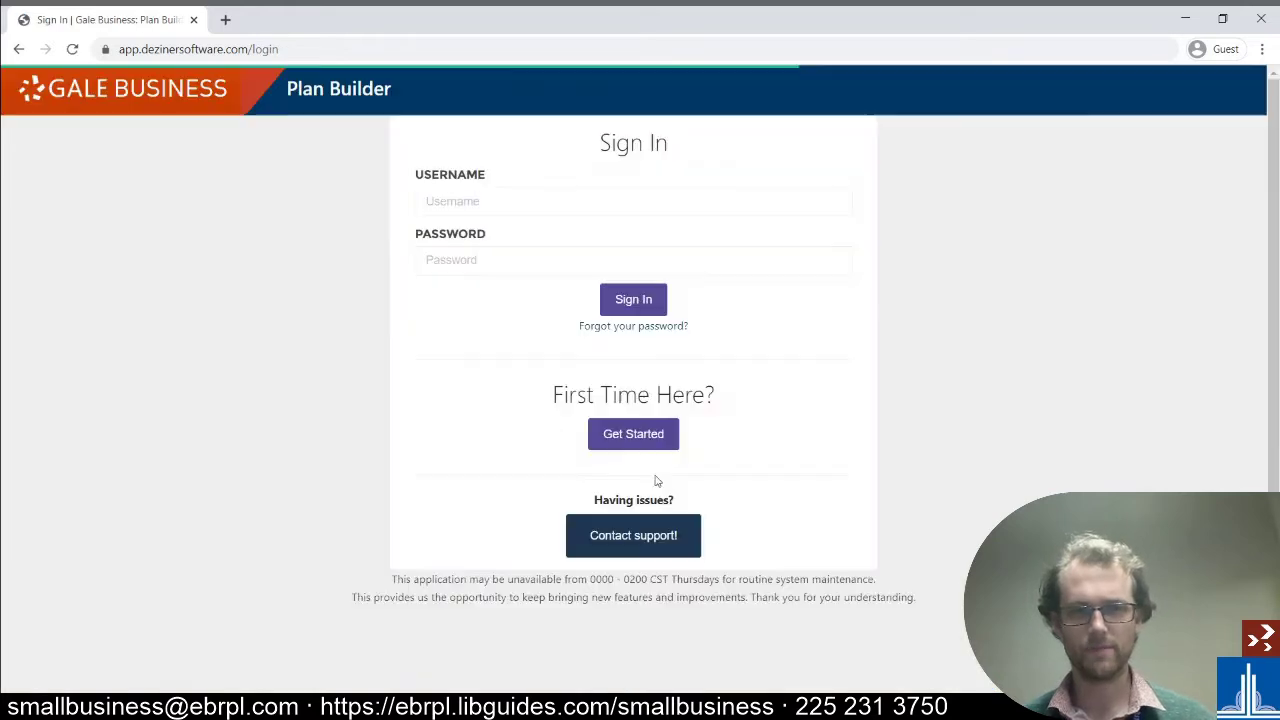
left_click(638, 436)
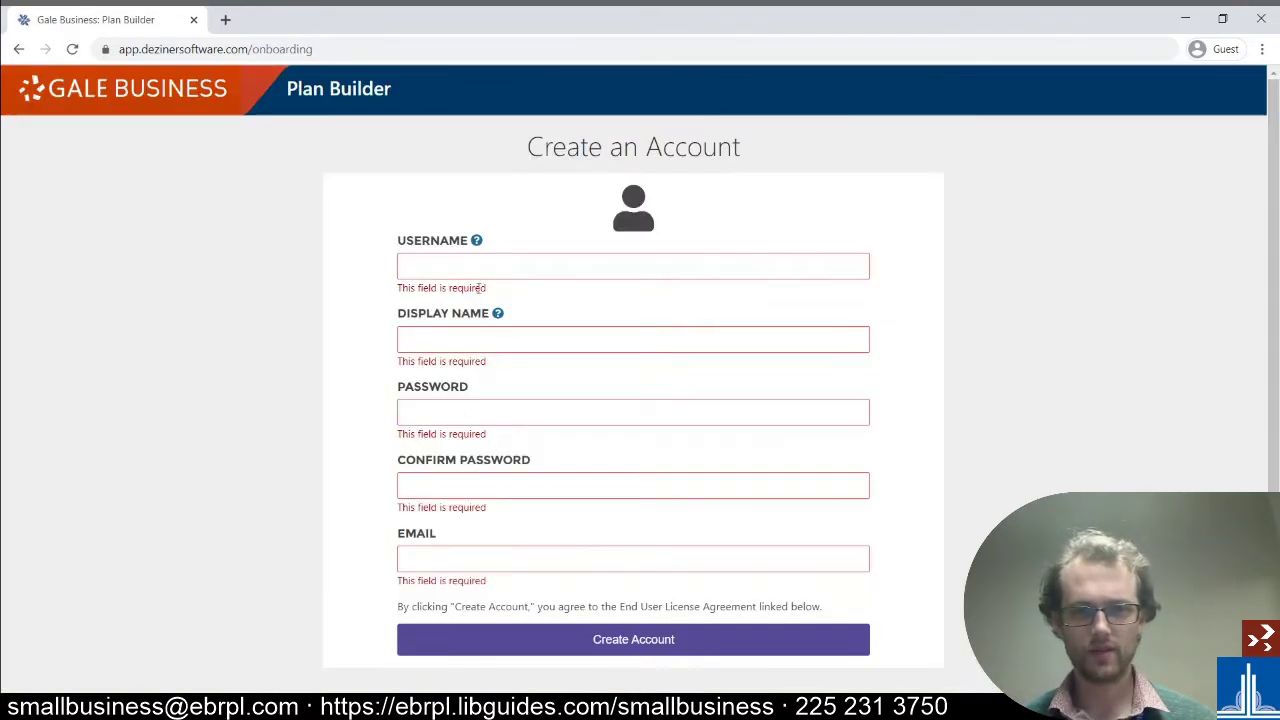
left_click(485, 262)
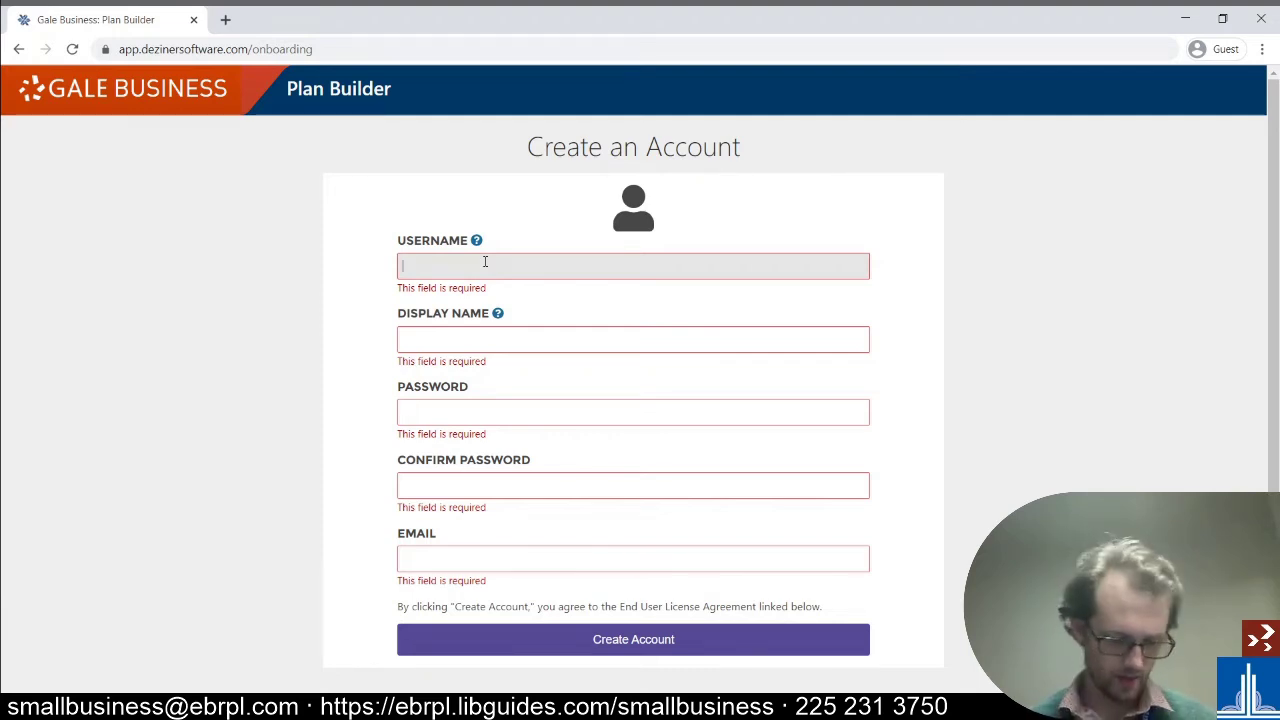
key("Tab")
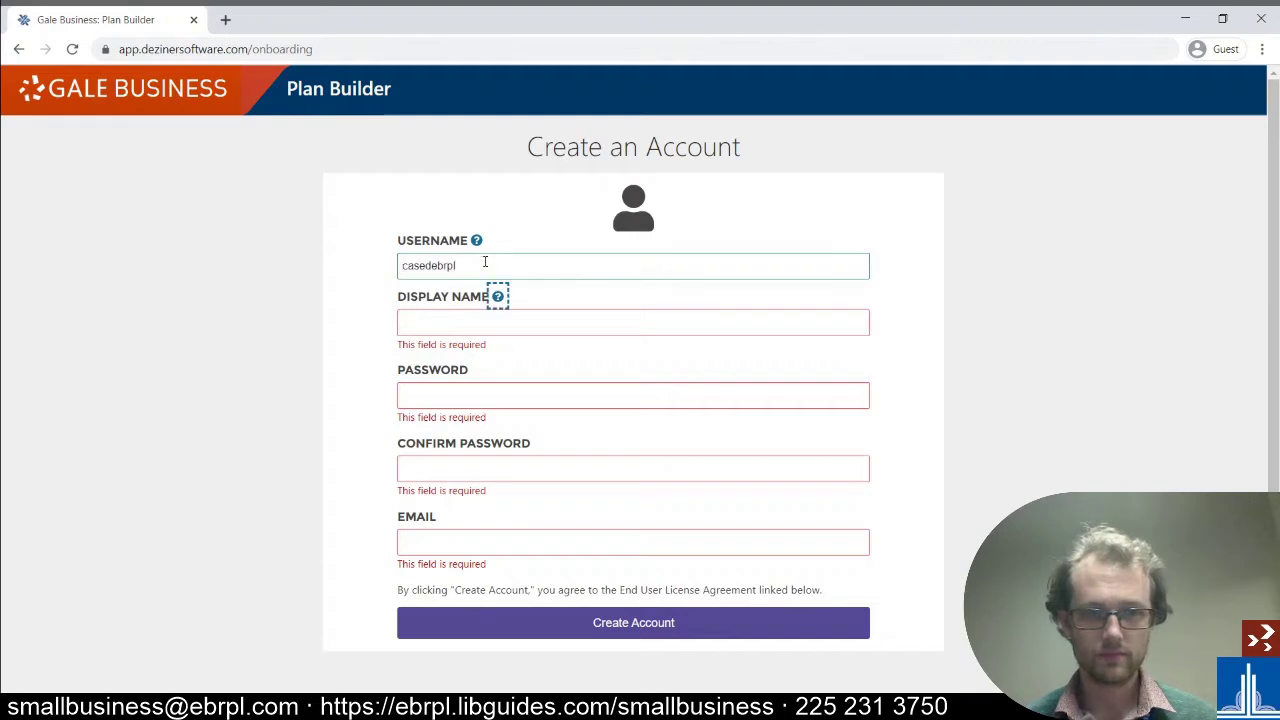
key("Tab")
- Enter and confirm the password, fill in the e-mail address, and create the account
key("Tab")
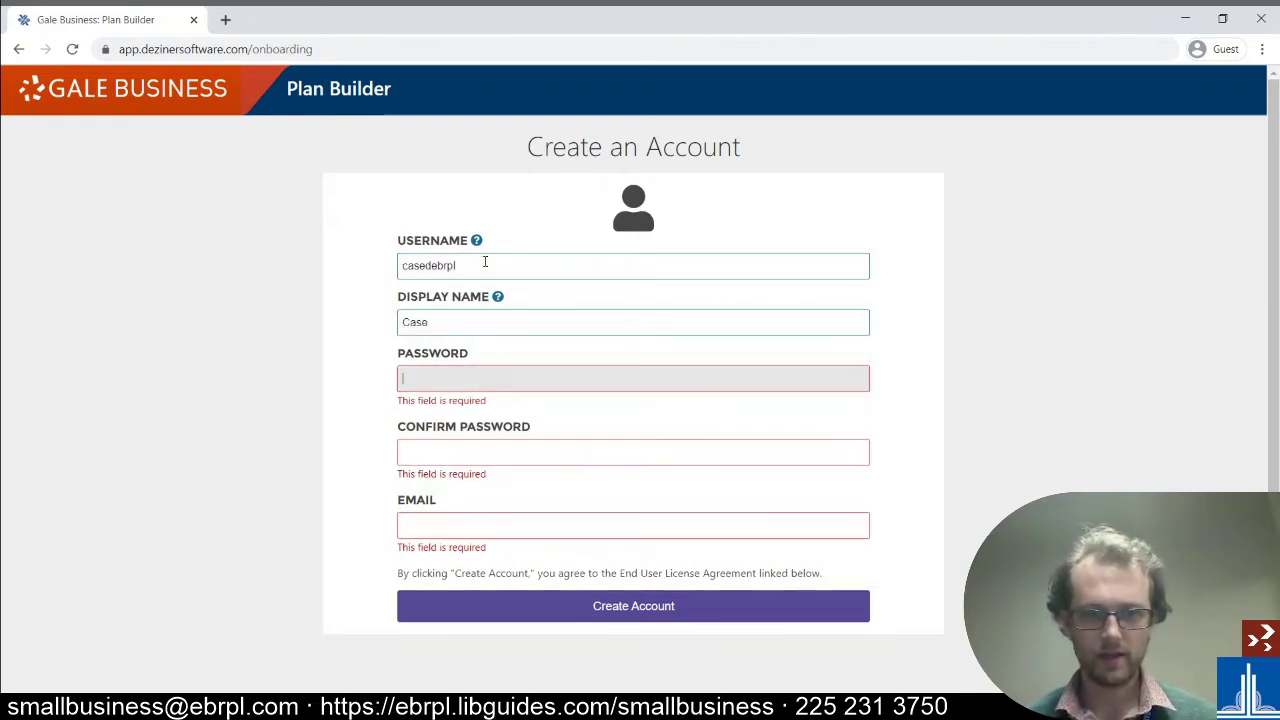
type("•••••••••")
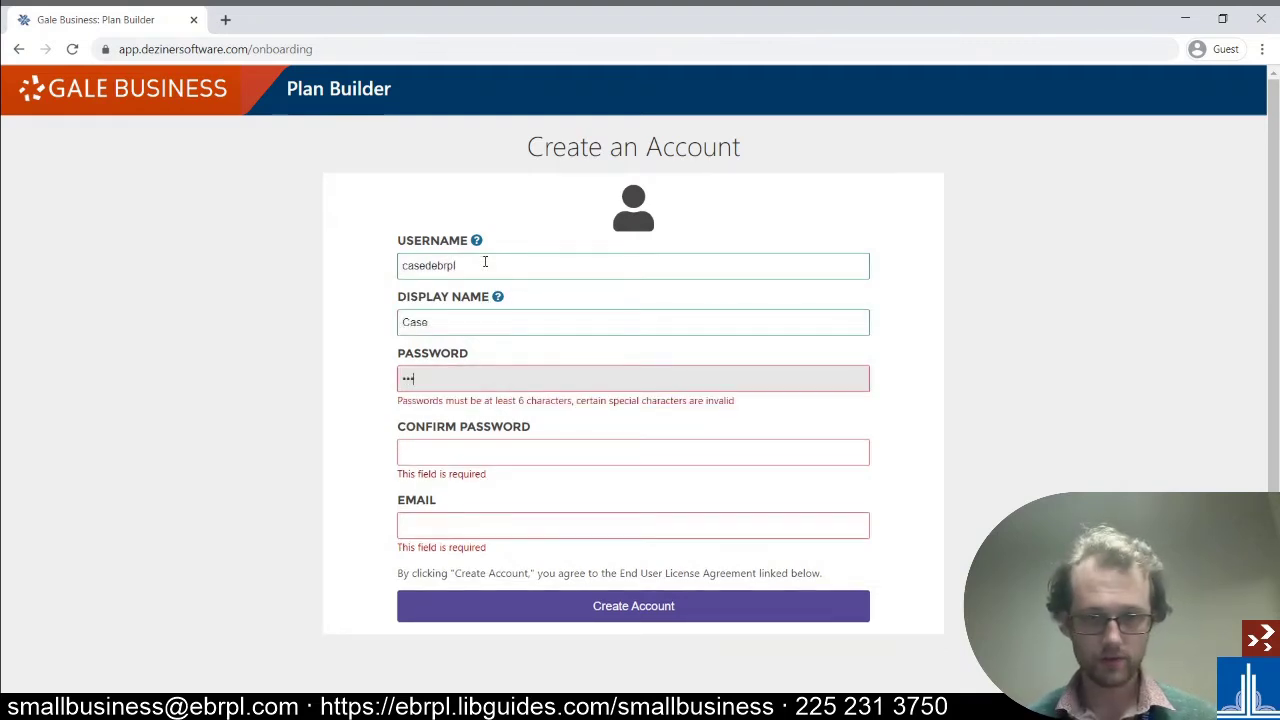
key("Tab")
type("••••••••")
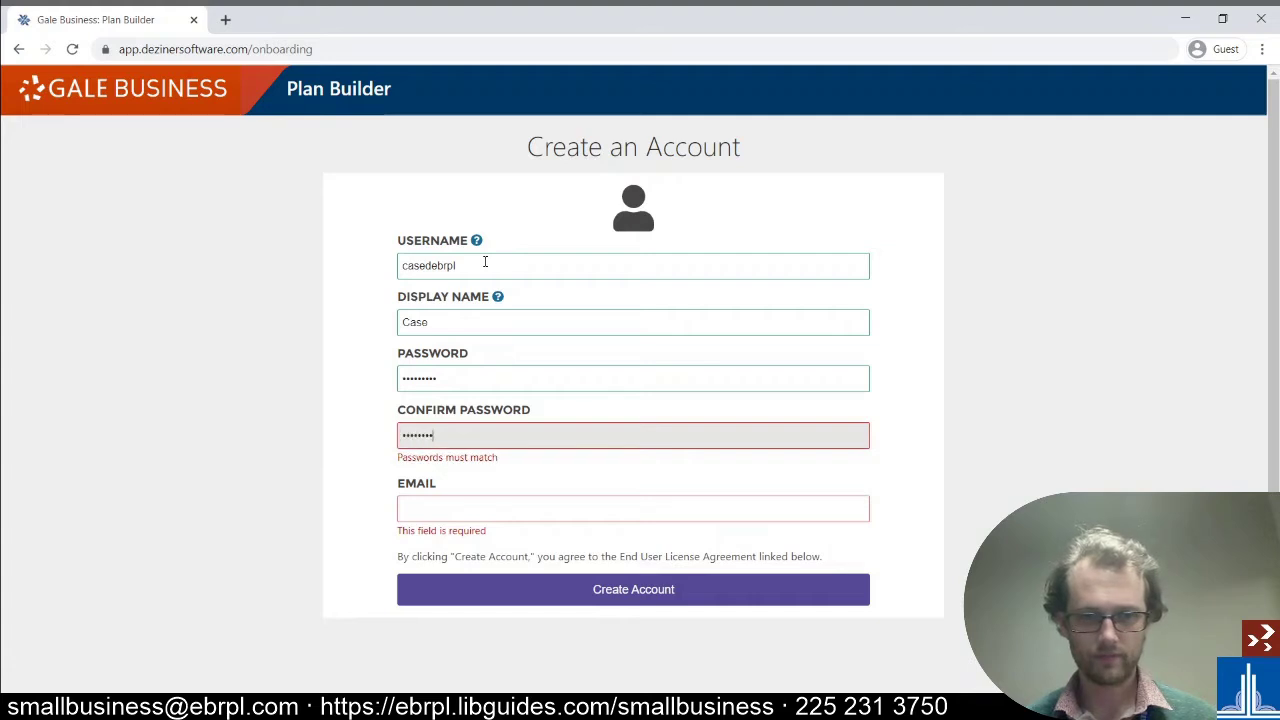
type("•")
key("BackSpace")
key("BackSpace")
key("BackSpace")
key("BackSpace")
key("BackSpace")
key("BackSpace")
key("BackSpace")
key("BackSpace")
key("BackSpace")
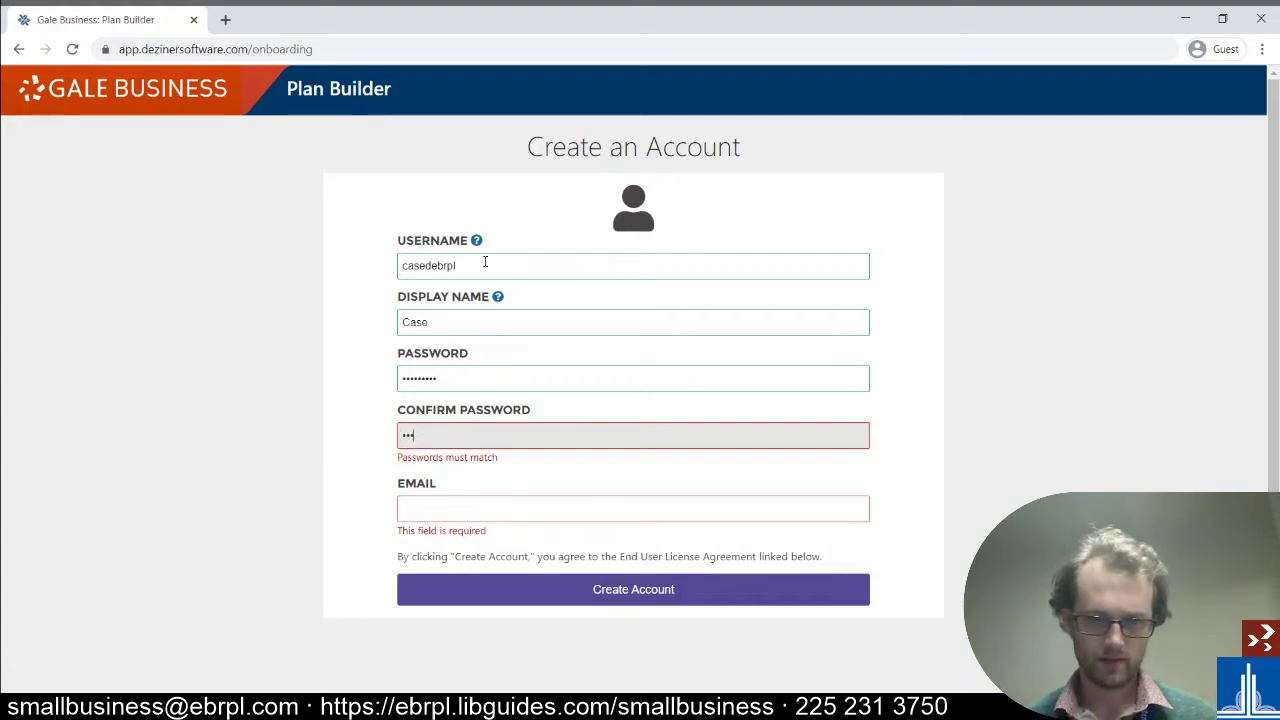
type("•••••••••")
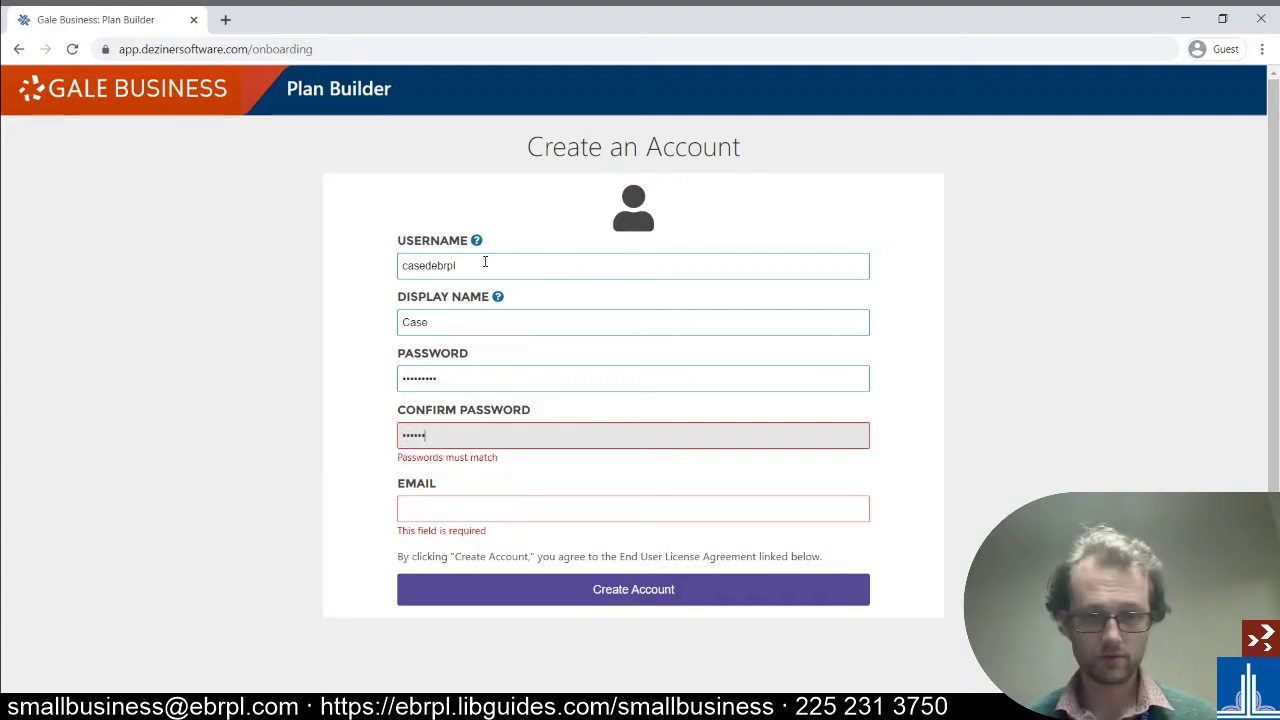
key("Tab")
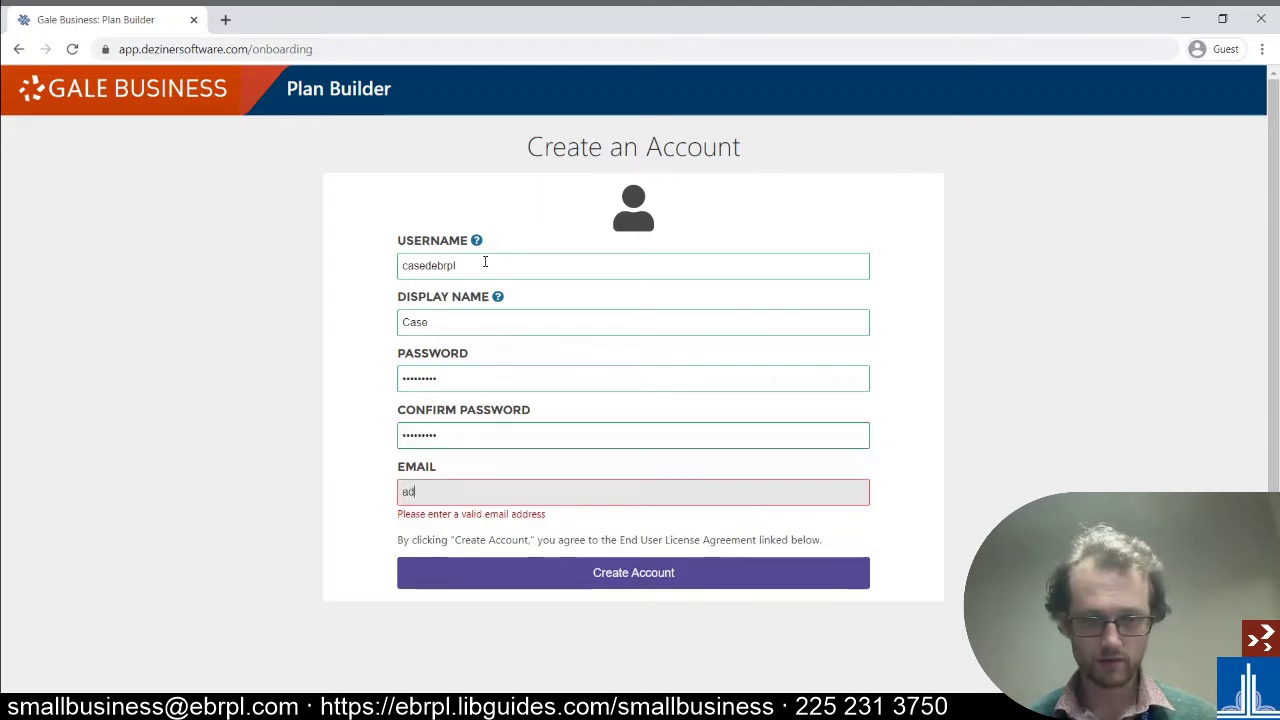
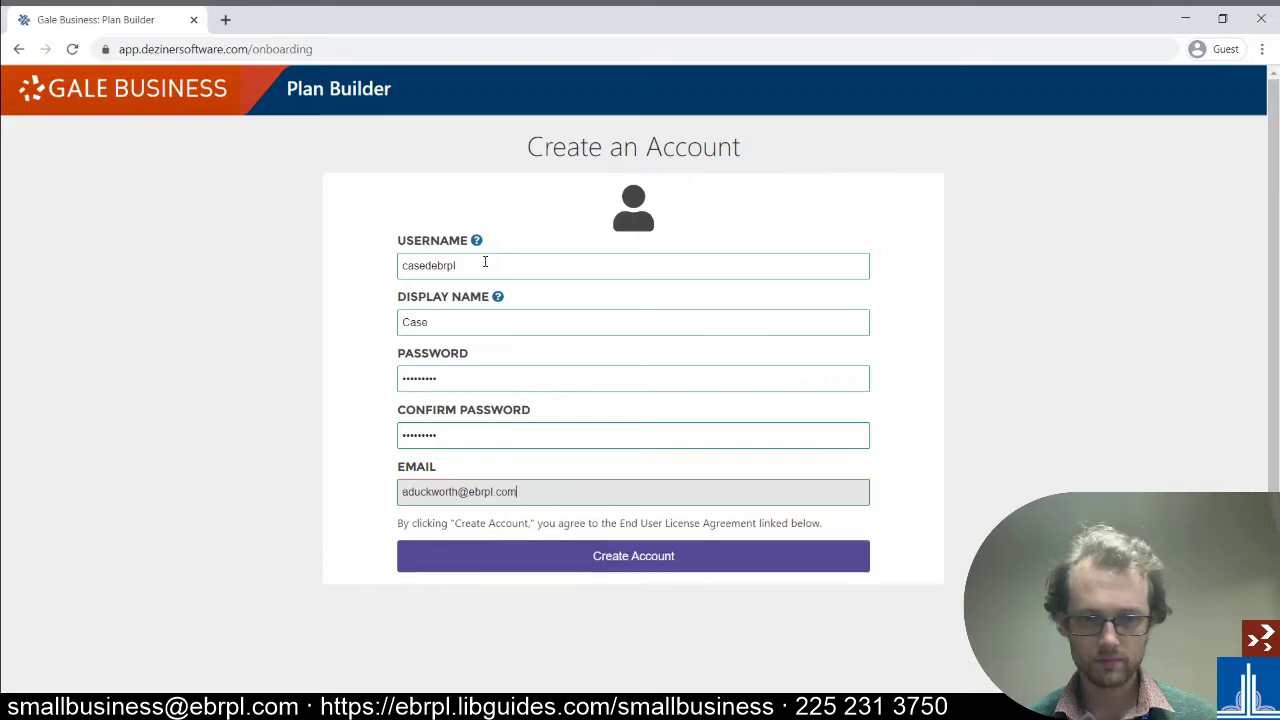
left_click(639, 569)
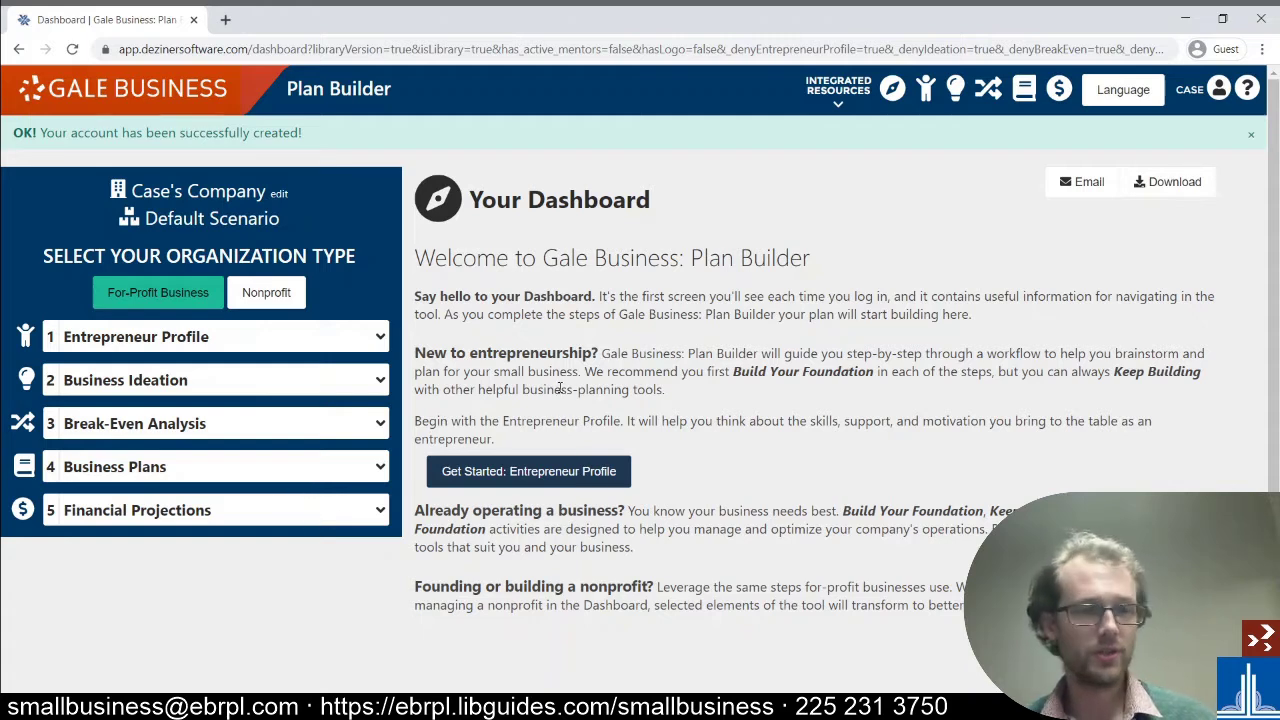
left_click(266, 293)
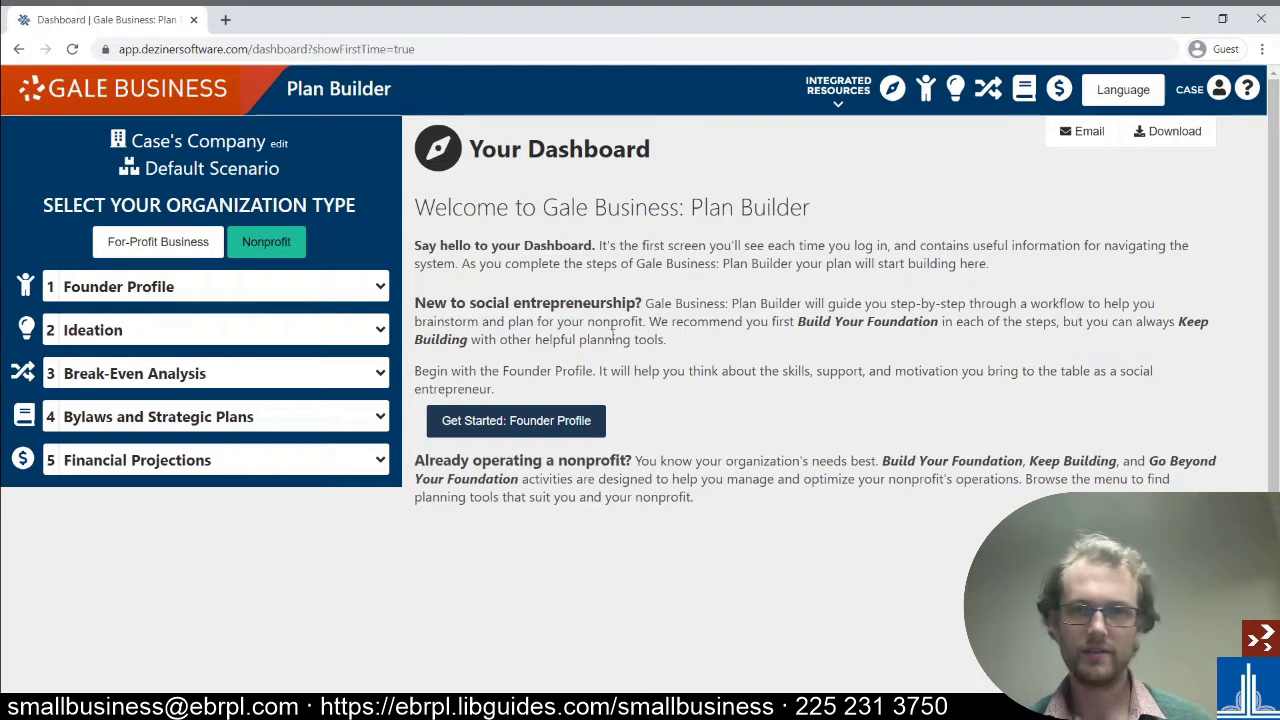
left_click(184, 238)
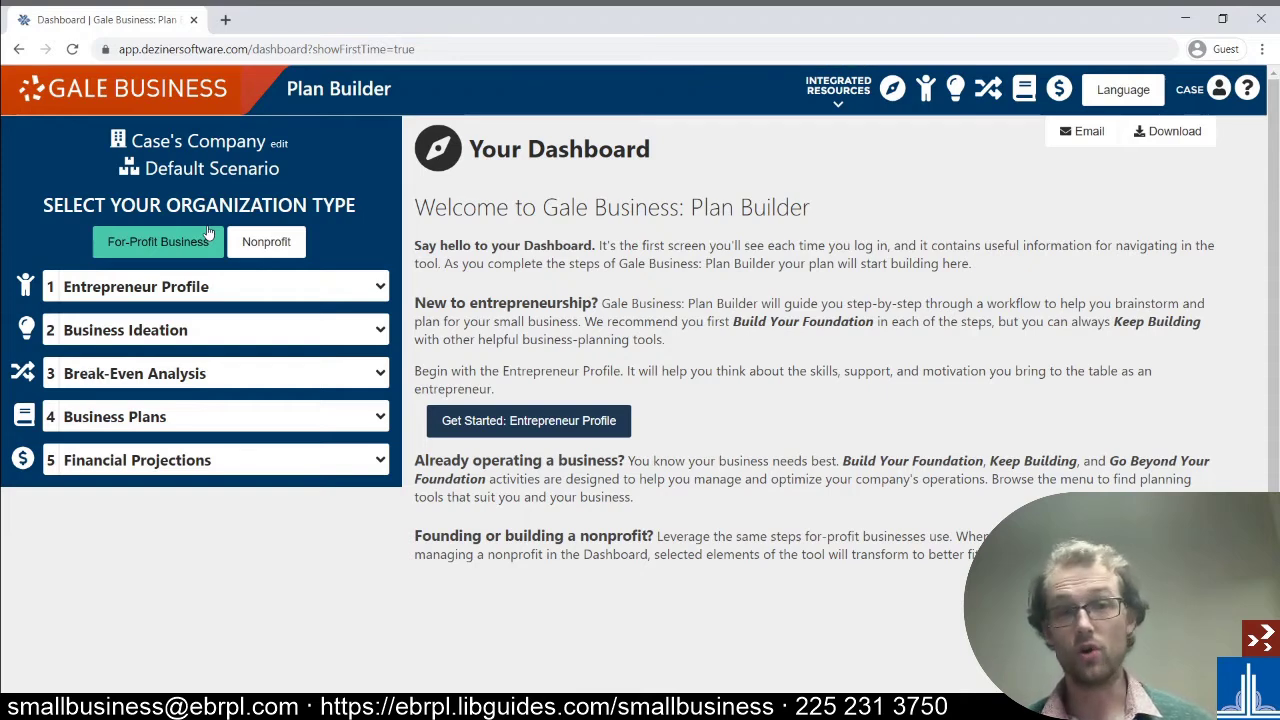
left_click(850, 100)
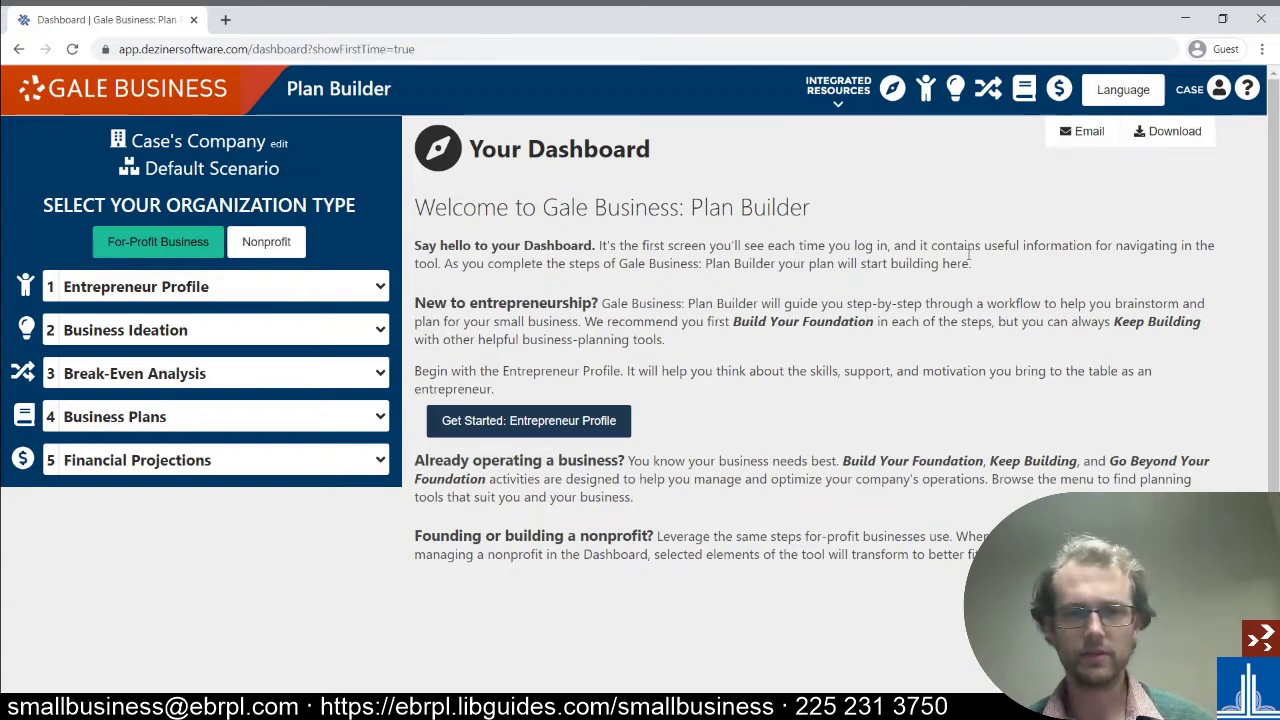
- Open the Entrepreneur Profile worksheet and look over its seven unanswered questions
left_click(549, 422)
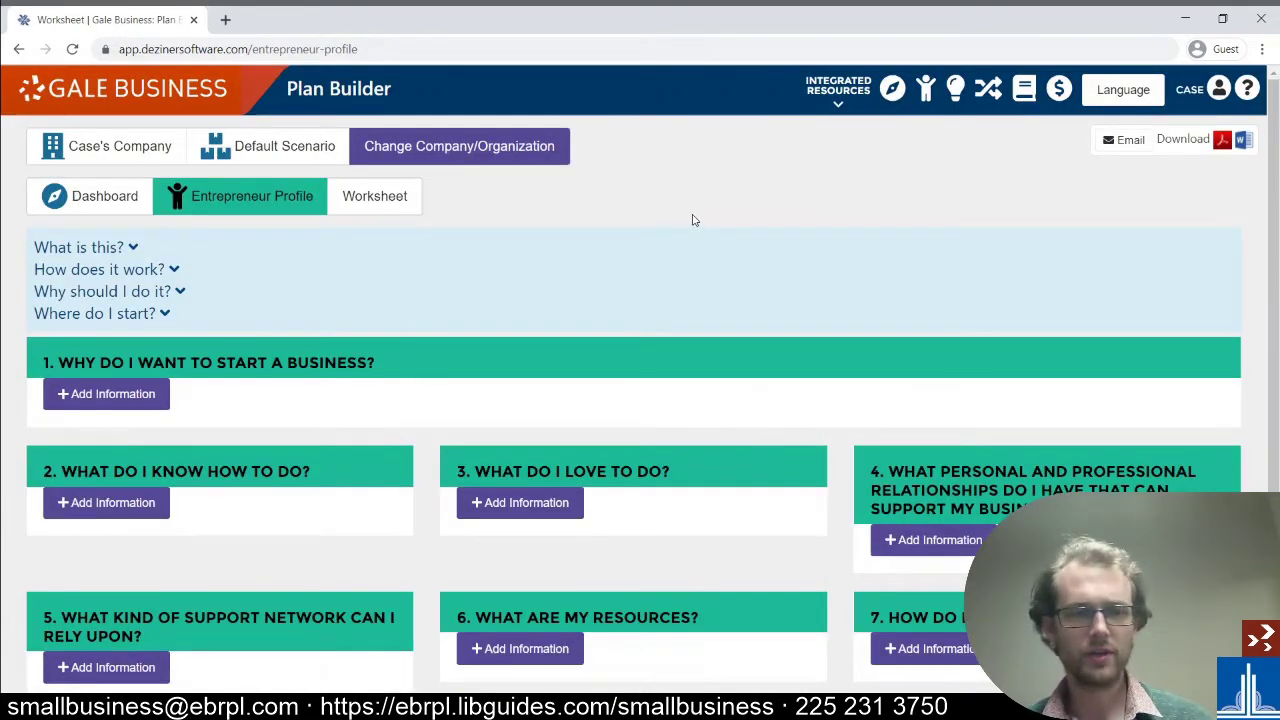
scroll(692, 220, "down", 3)
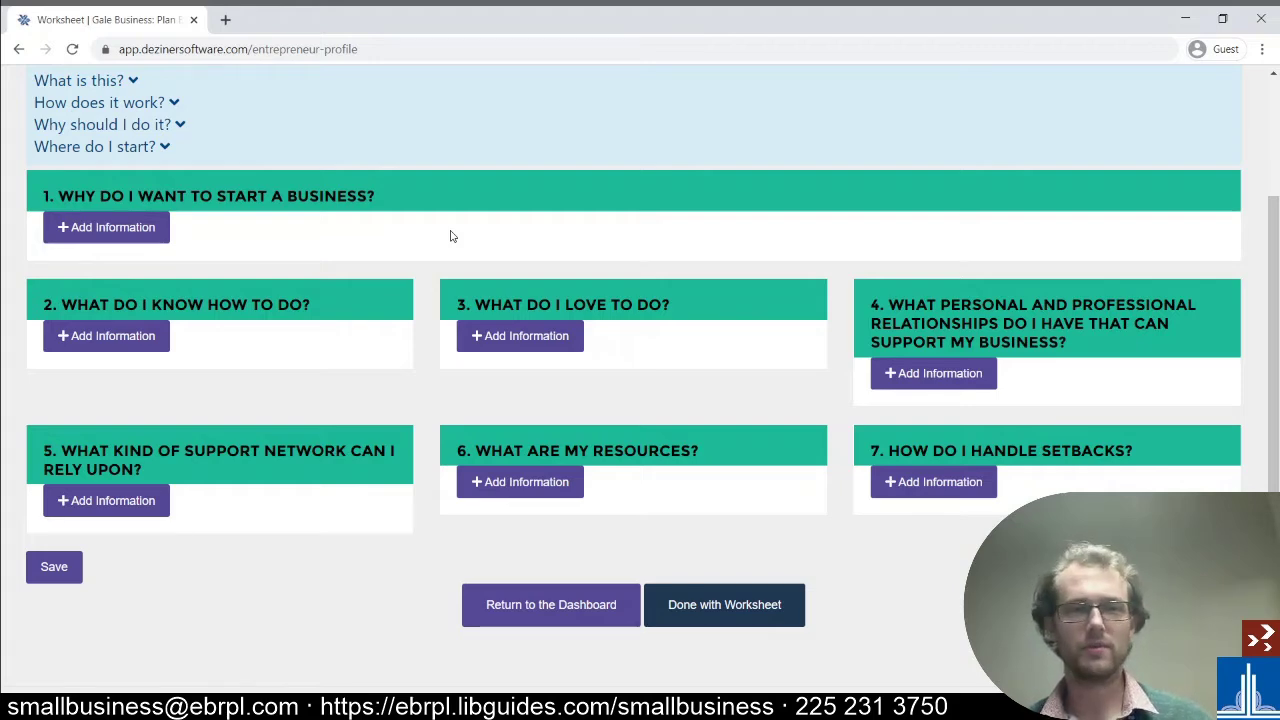
scroll(450, 236, "up", 1)
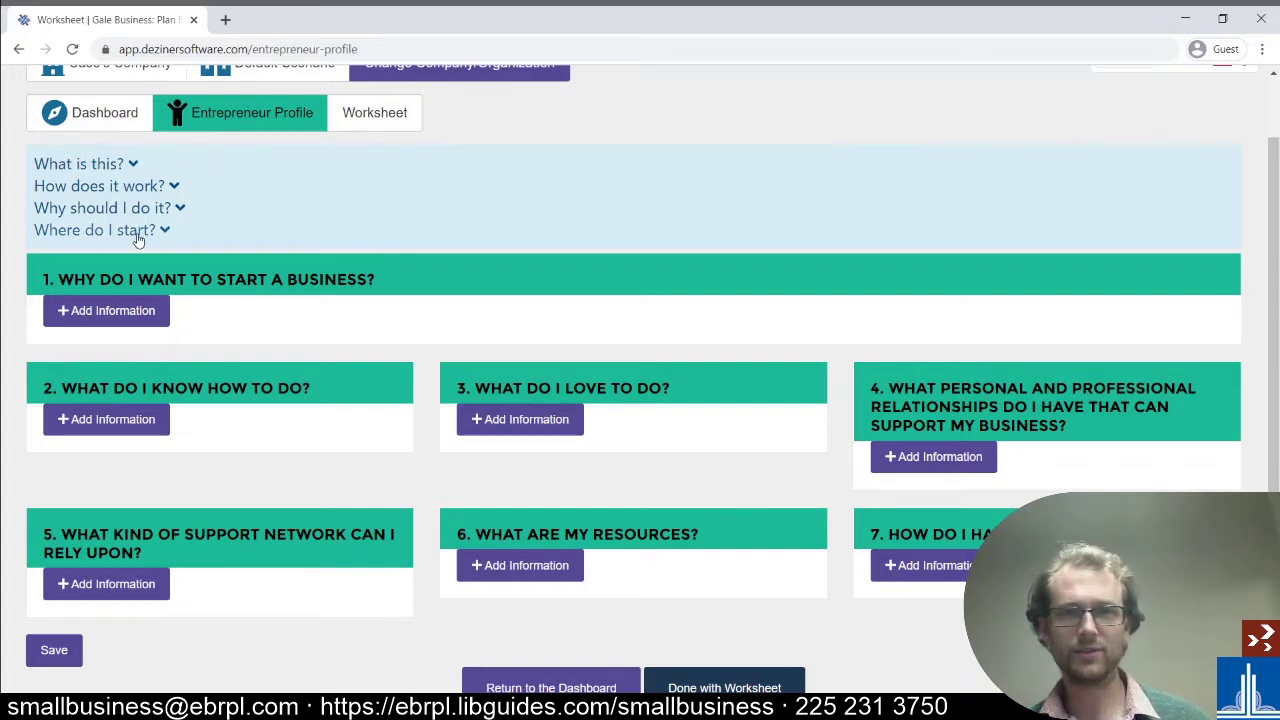
- Expand the What is this?, How does it work?, Why should I do it? and Where do I start? notes, then review questions 1–7
left_click(125, 164)
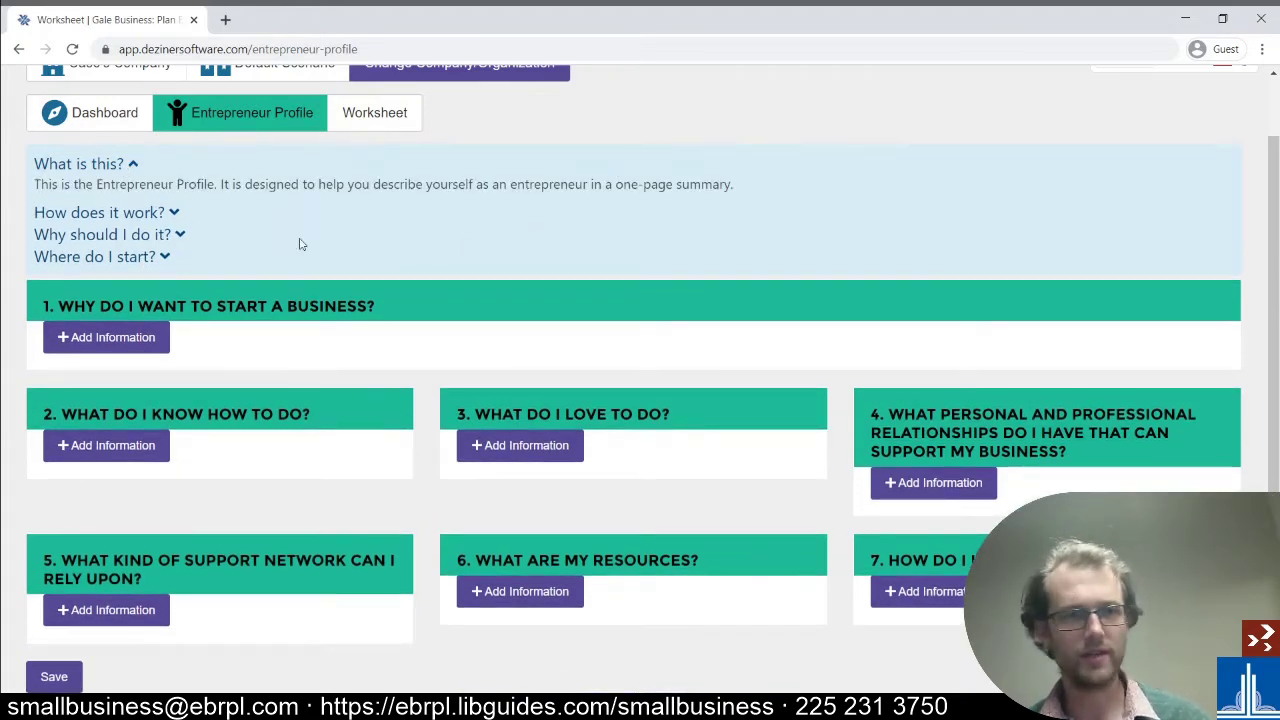
left_click(150, 213)
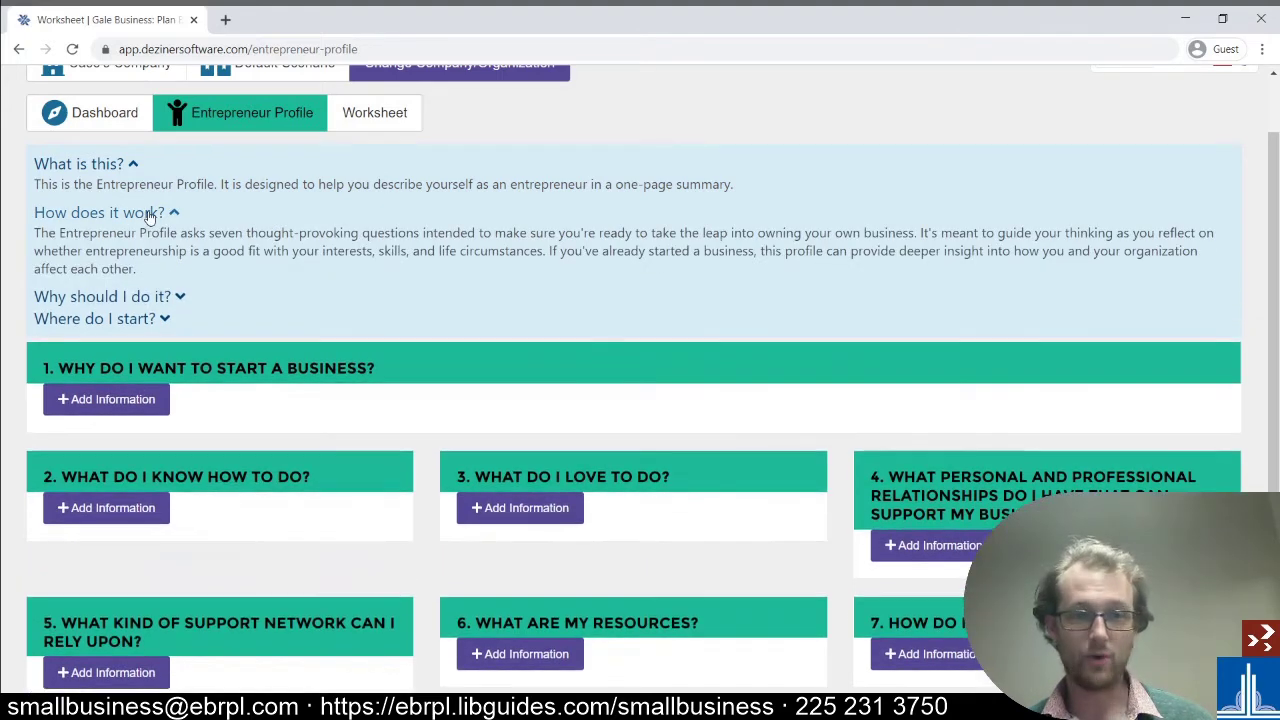
left_click(139, 297)
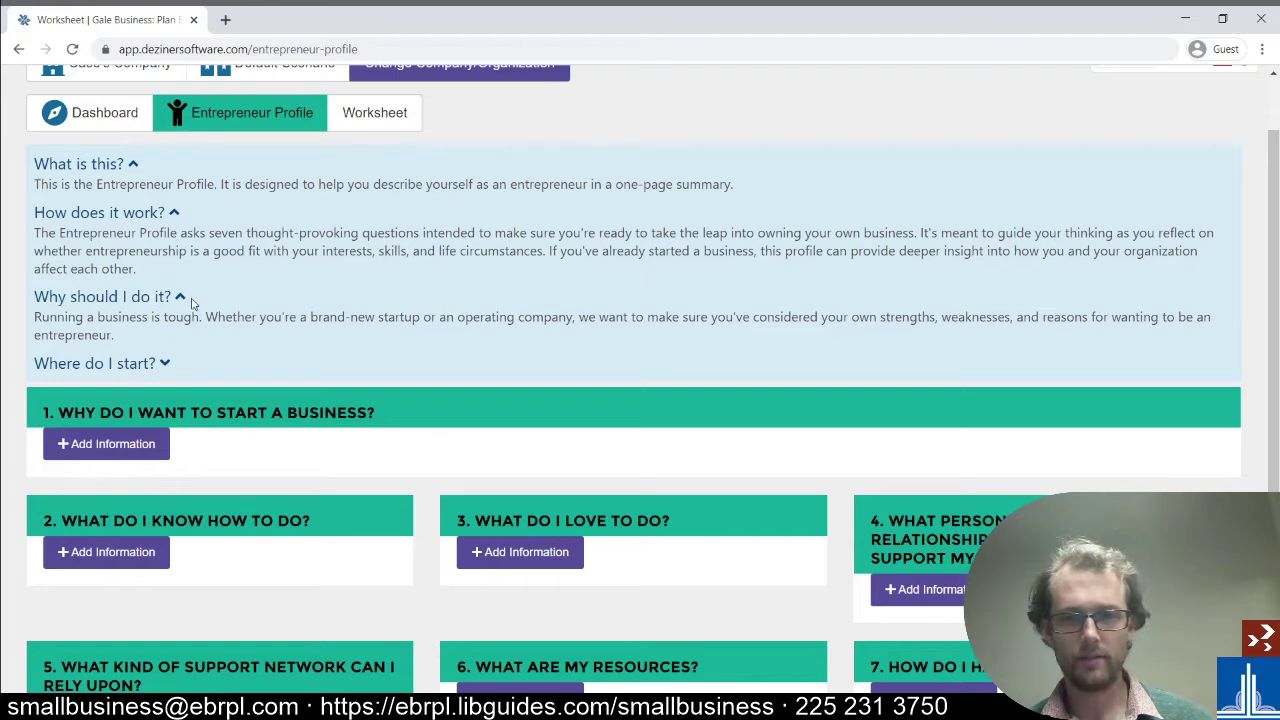
left_click(166, 364)
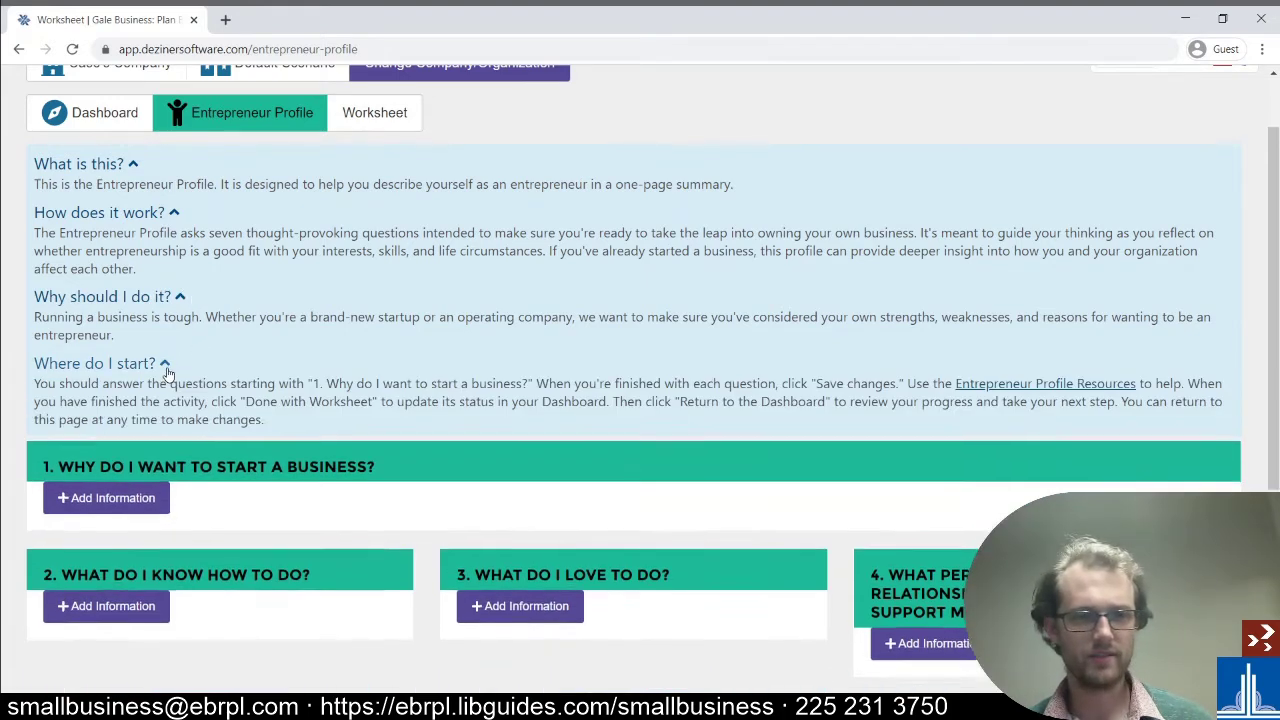
scroll(509, 336, "down", 2)
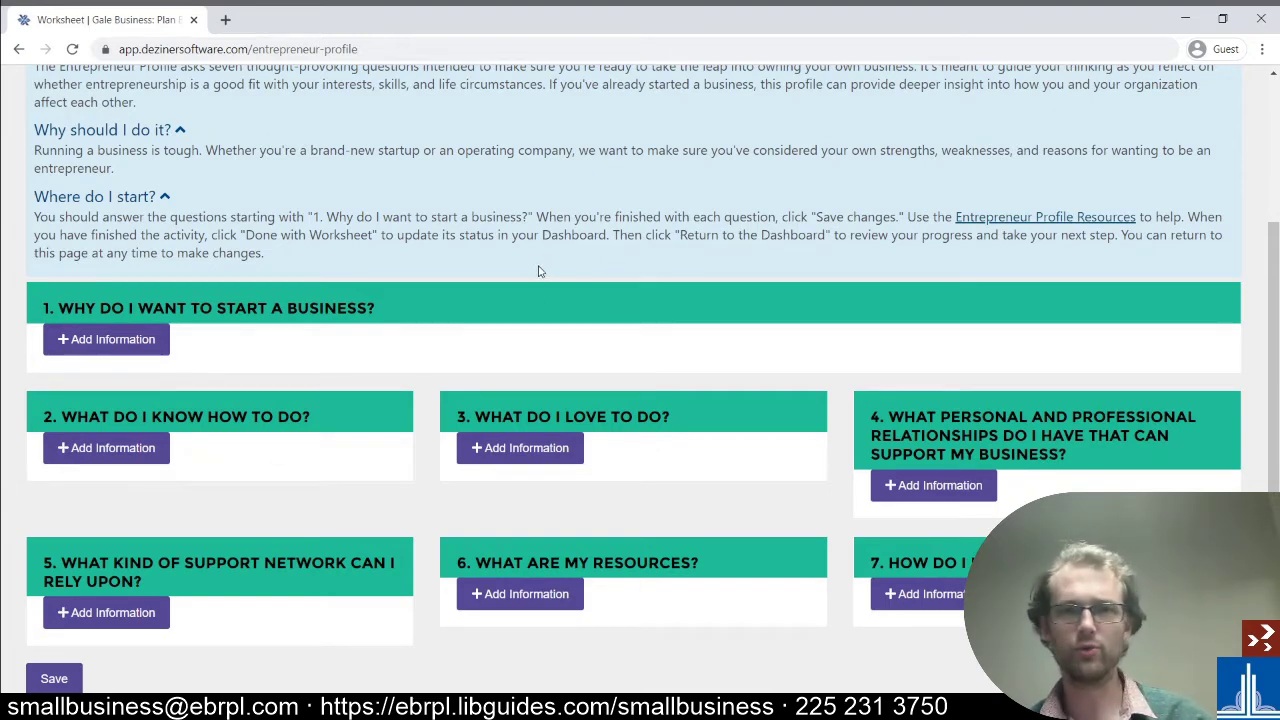
scroll(528, 279, "down", 1)
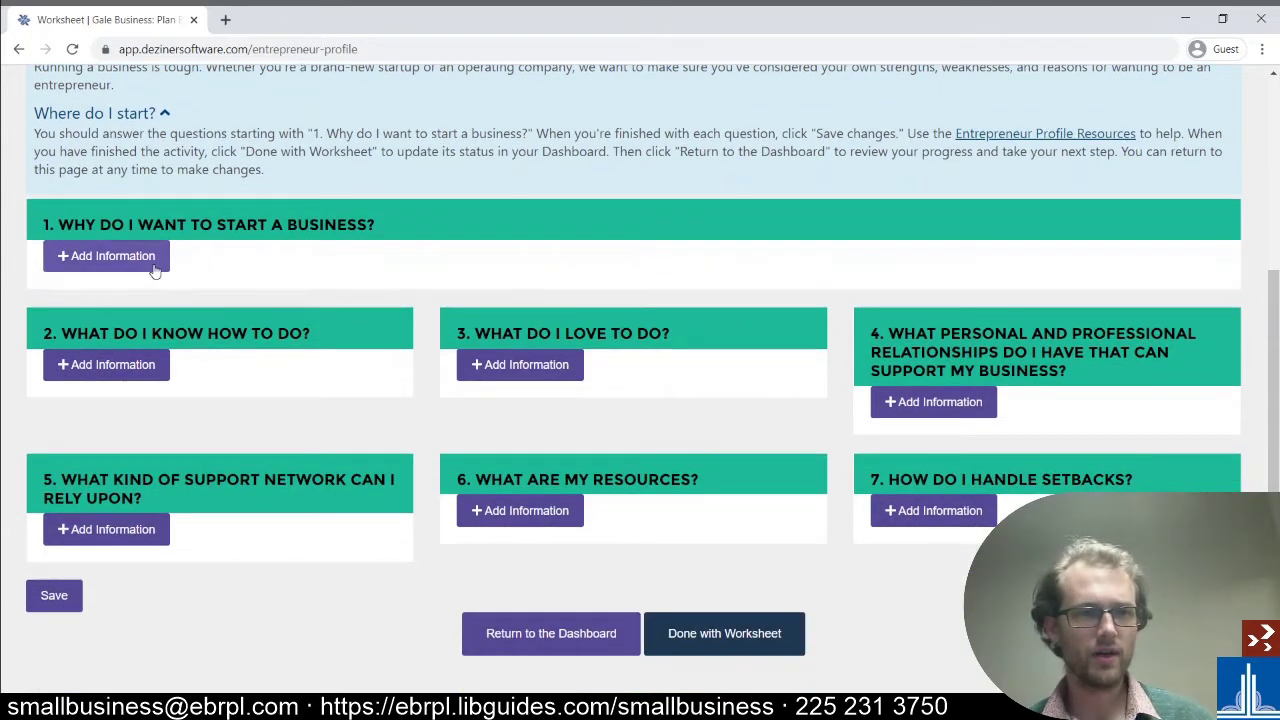
- Review question 1's answer prompts, close them unanswered, and go back to the dashboard
left_click(110, 256)
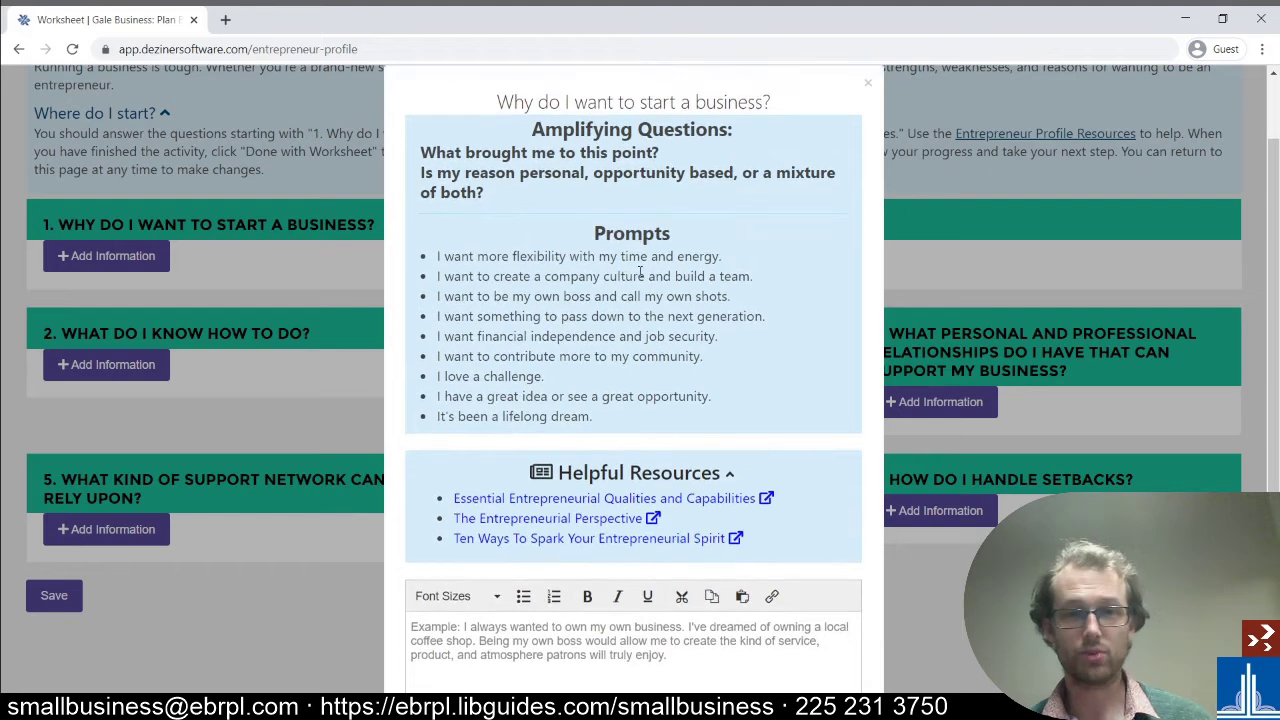
scroll(660, 265, "down", 3)
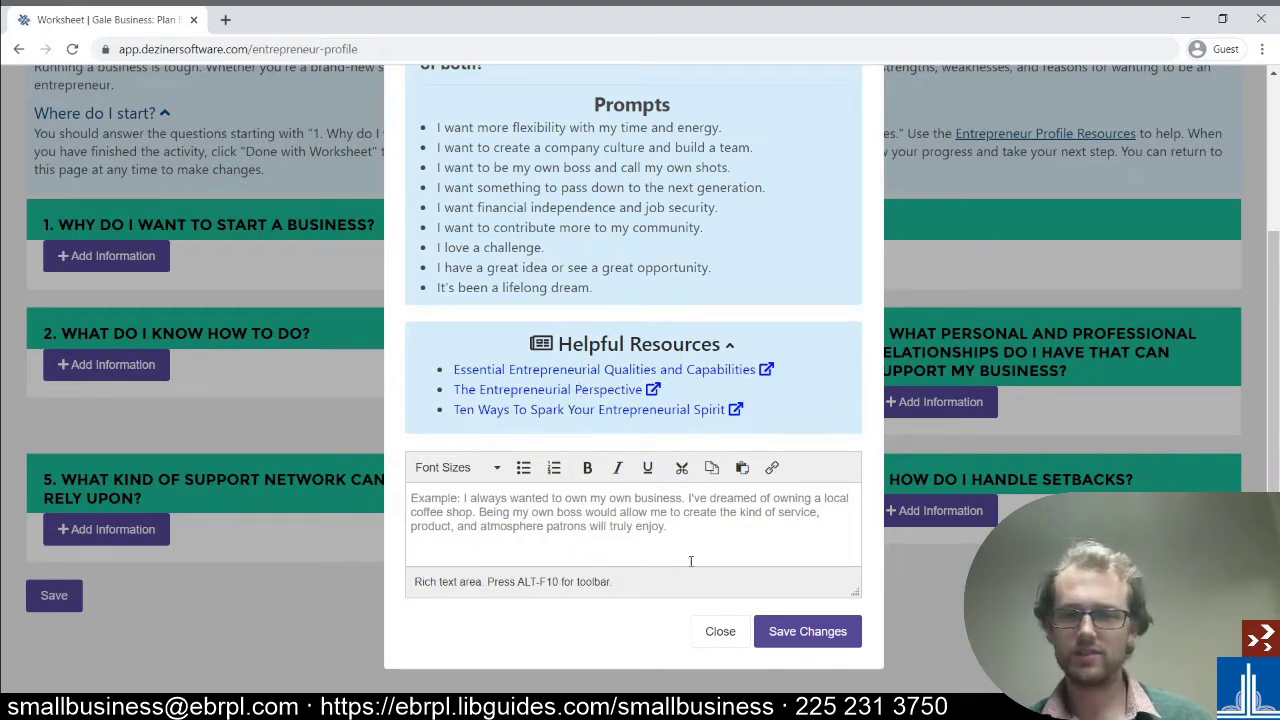
left_click(716, 636)
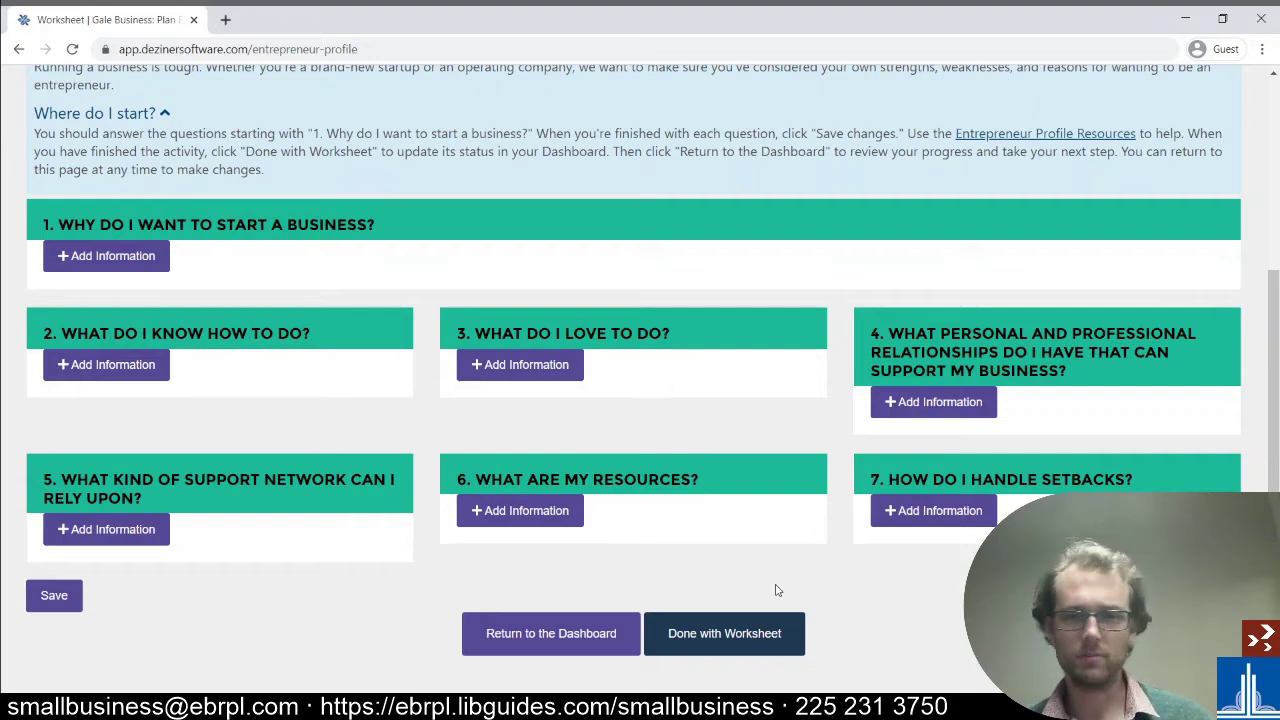
left_click(564, 636)
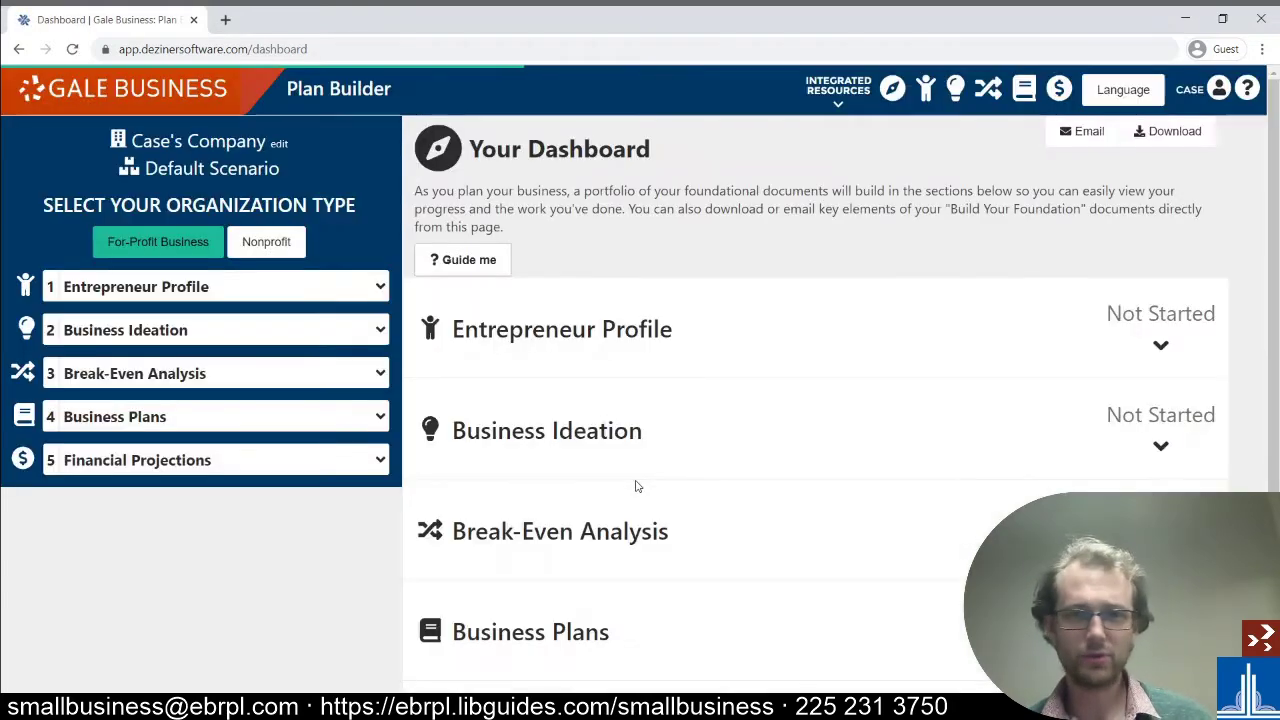
- Expand Business Ideation on the dashboard and open the empty Lean Canvas
scroll(755, 384, "down", 1)
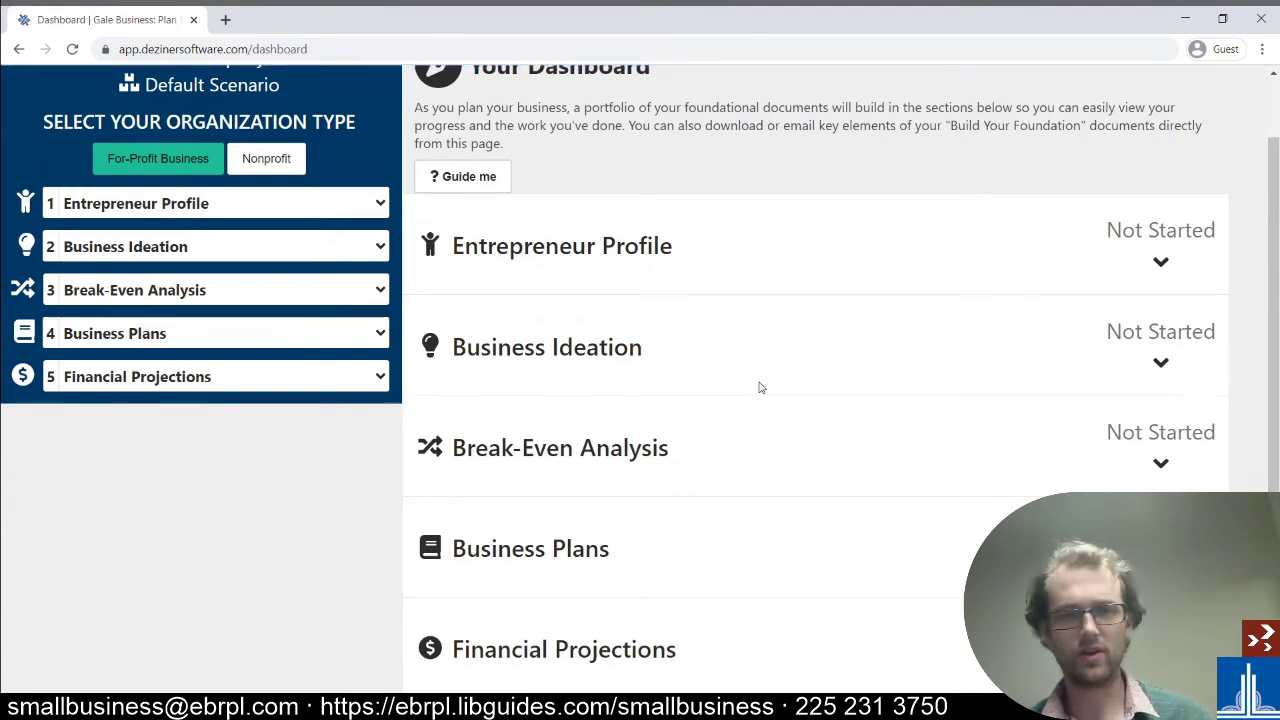
left_click(638, 362)
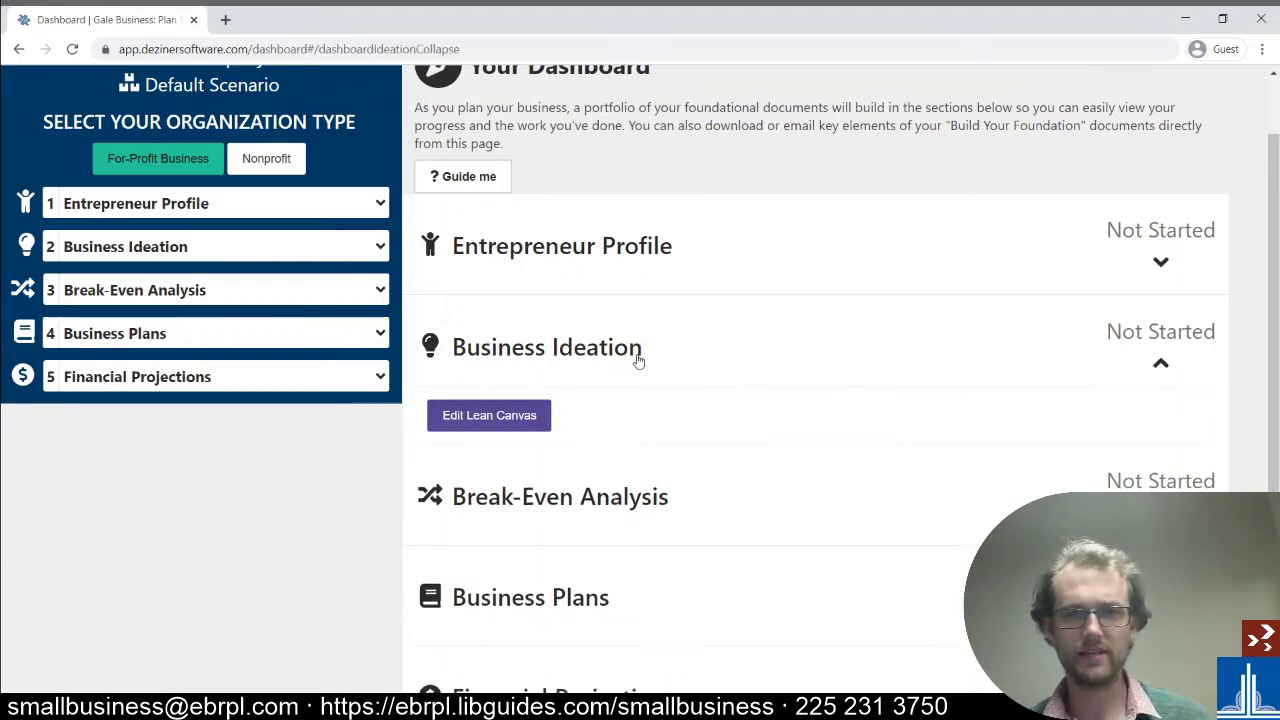
left_click(489, 424)
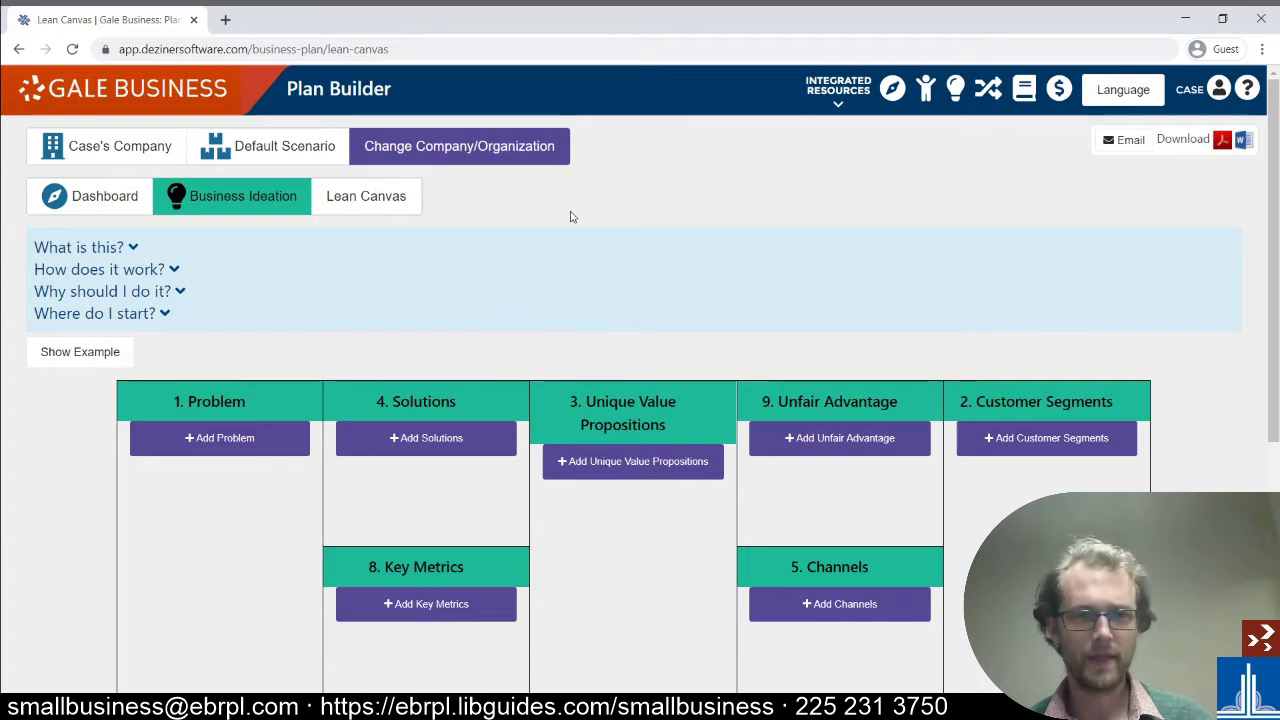
scroll(571, 240, "down", 1)
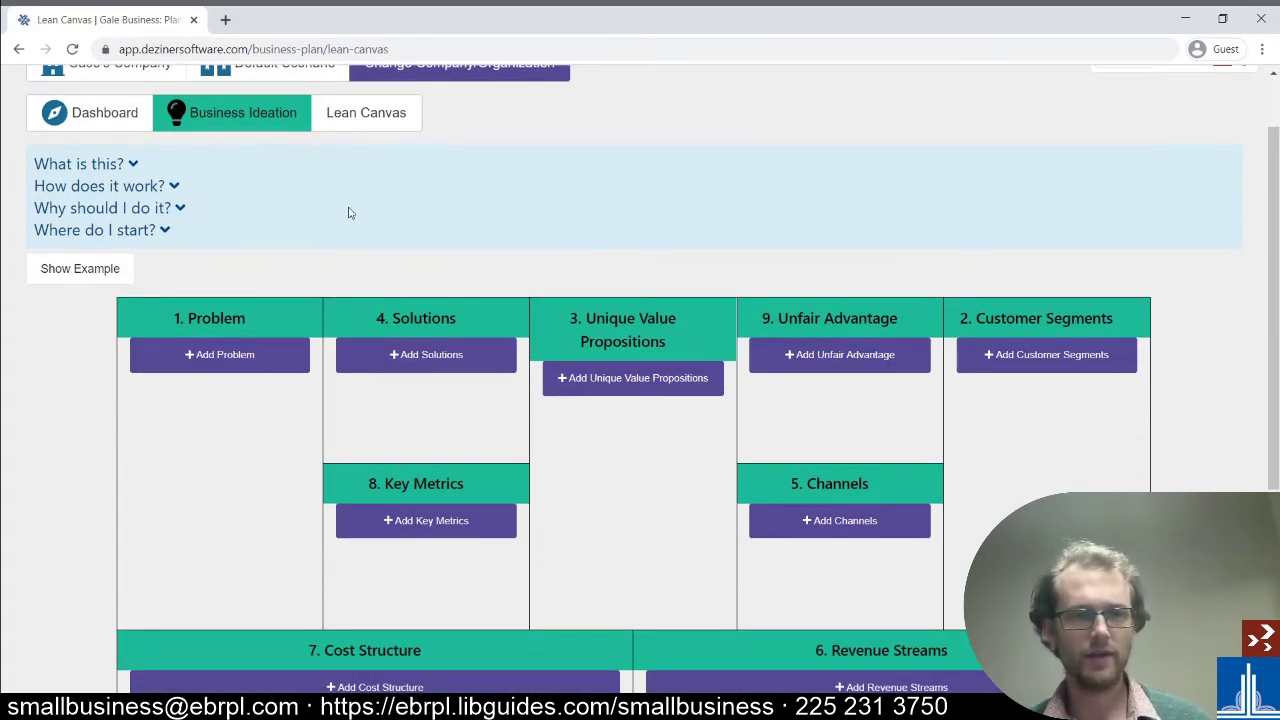
- Expand the Lean Canvas 'What is this?' note, highlight the book title, and scroll through the nine blocks
left_click(40, 170)
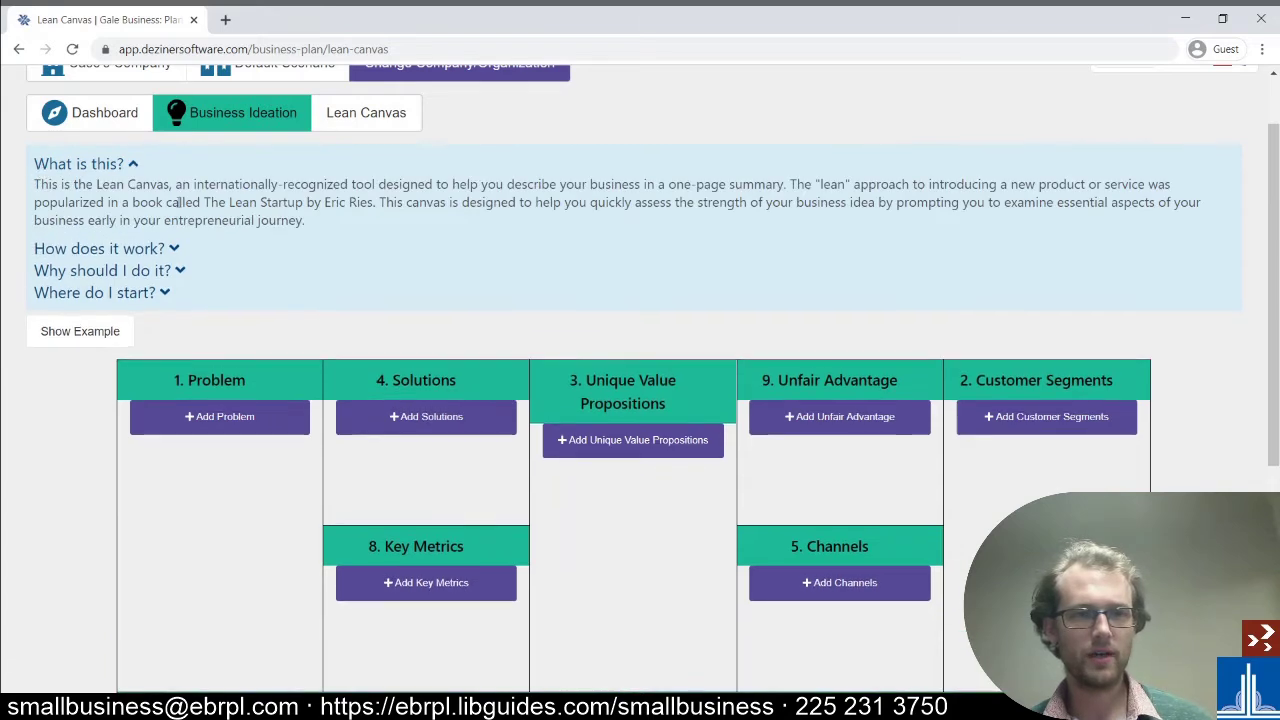
left_click_drag(206, 202, 375, 206)
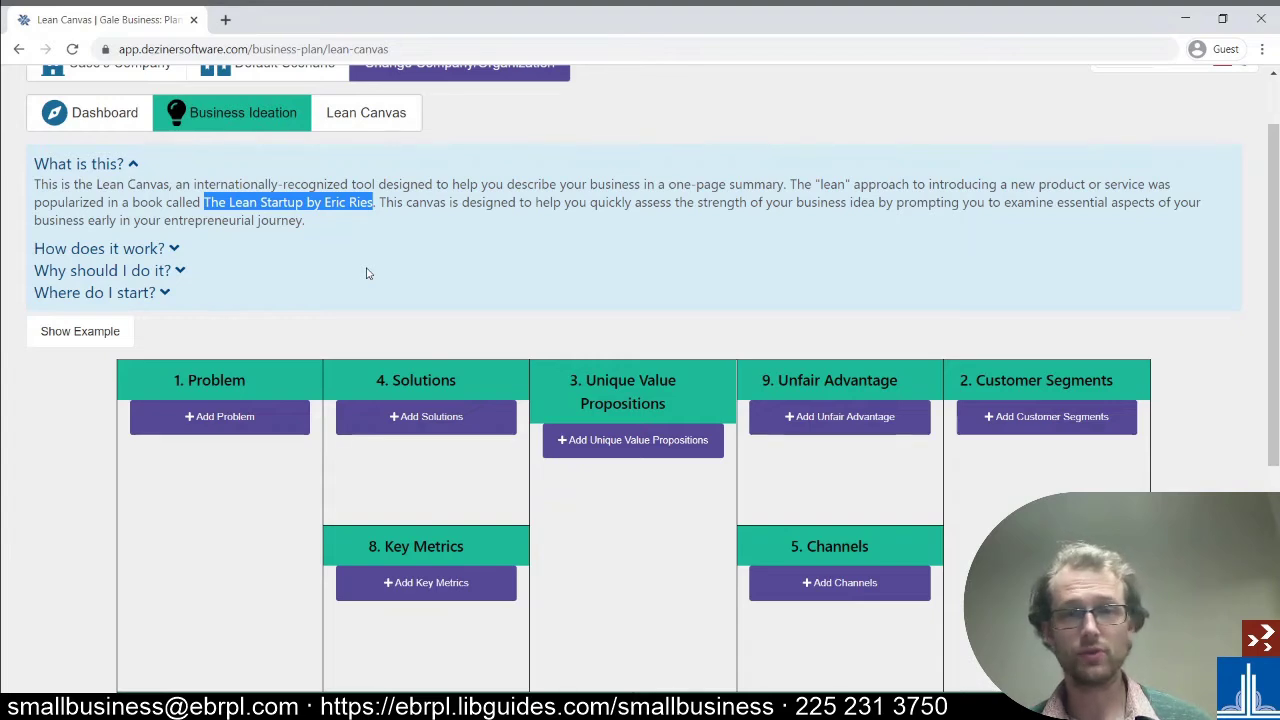
scroll(367, 270, "down", 1)
left_click(366, 260)
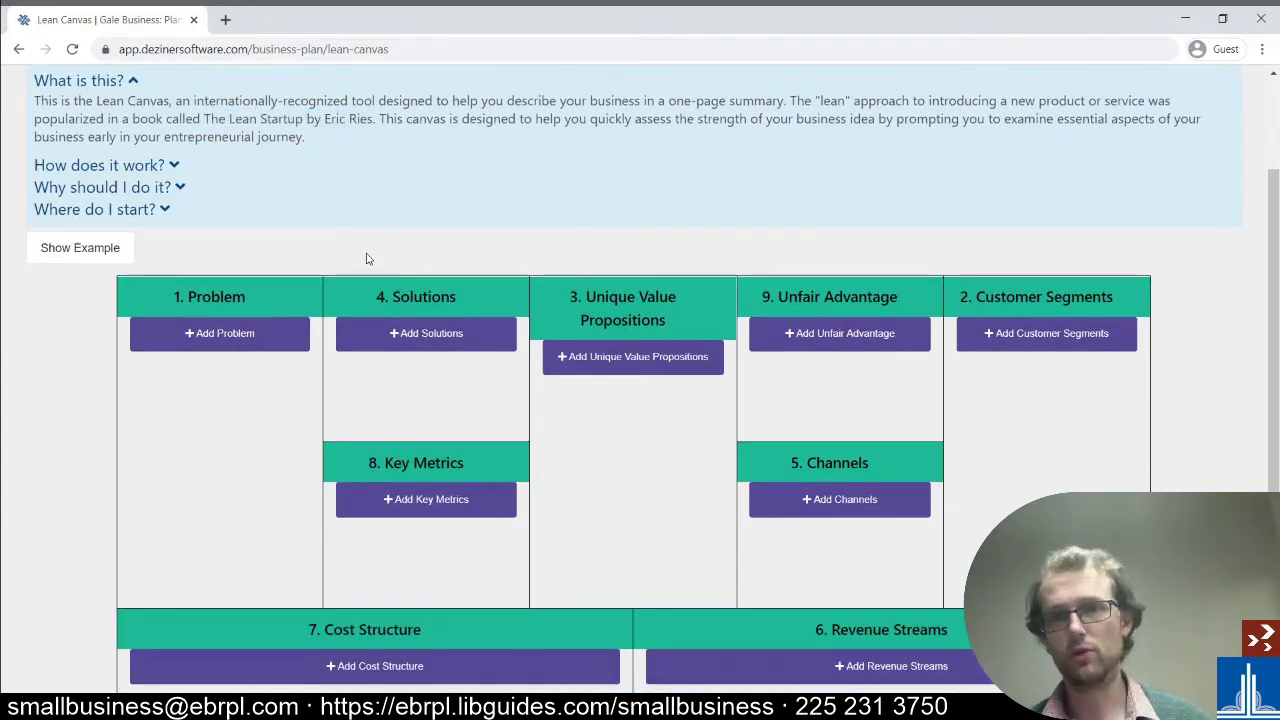
scroll(366, 260, "down", 2)
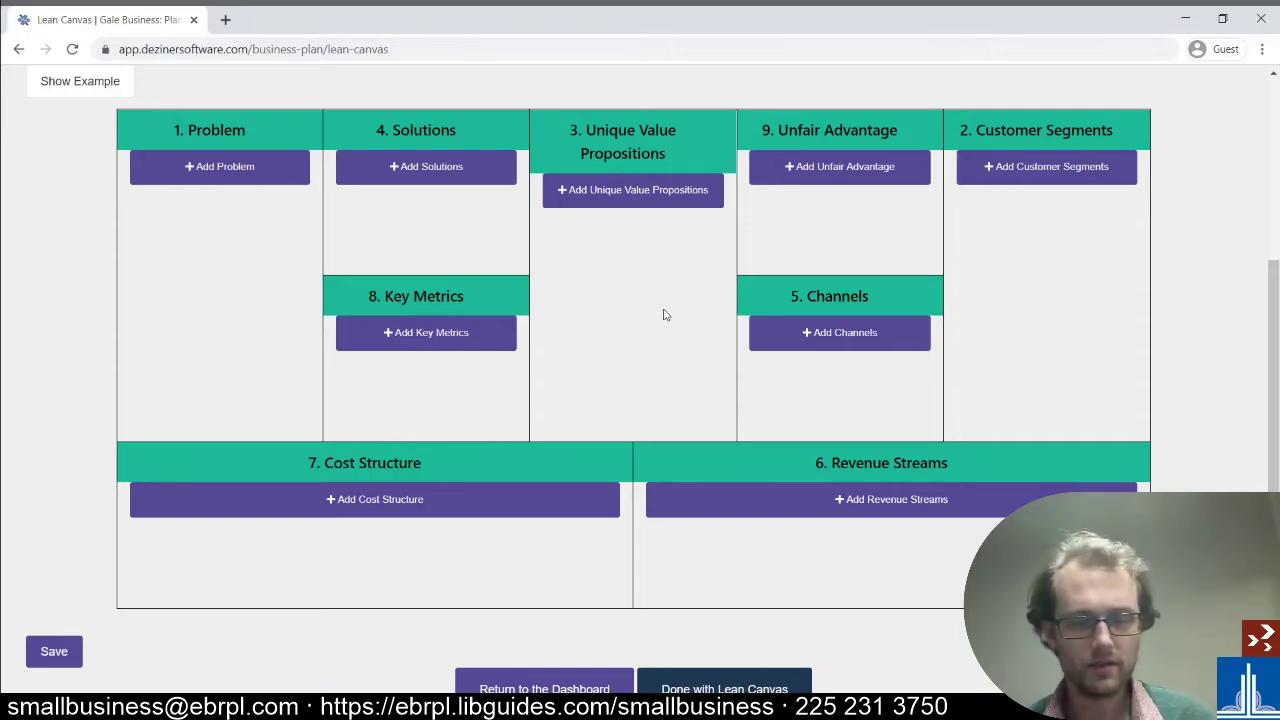
scroll(663, 314, "down", 1)
scroll(663, 314, "up", 1)
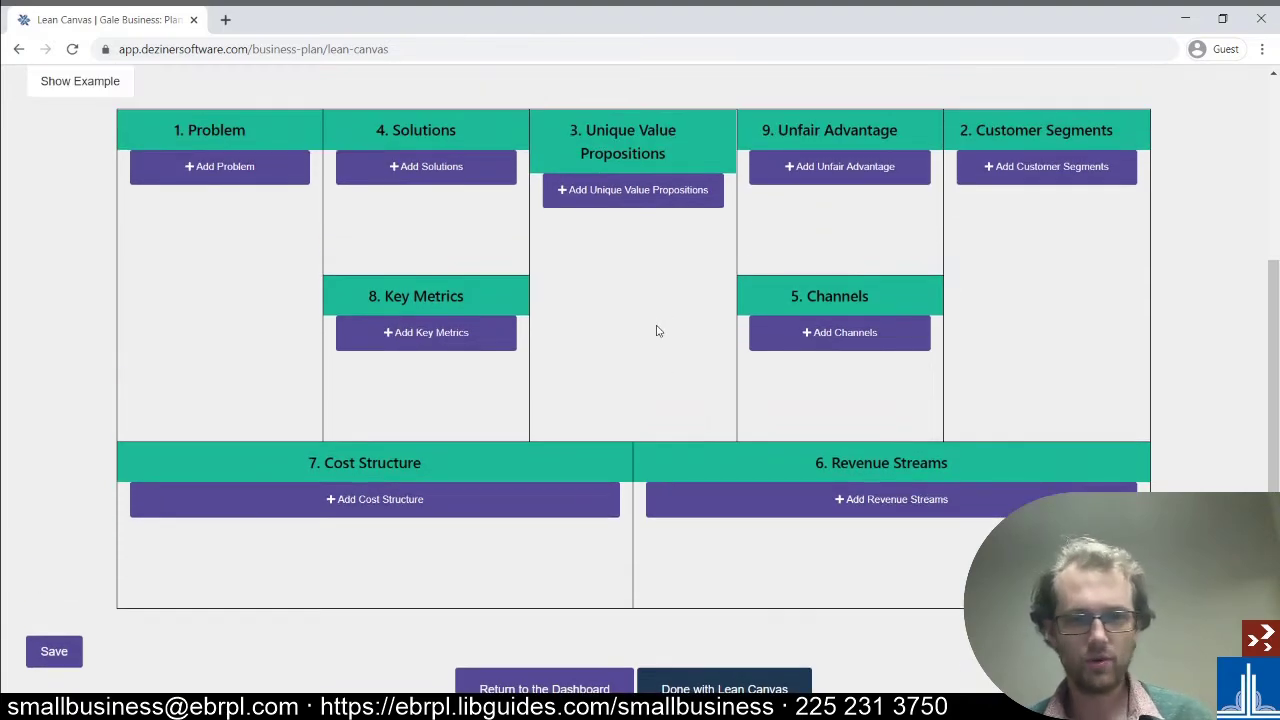
left_click(816, 334)
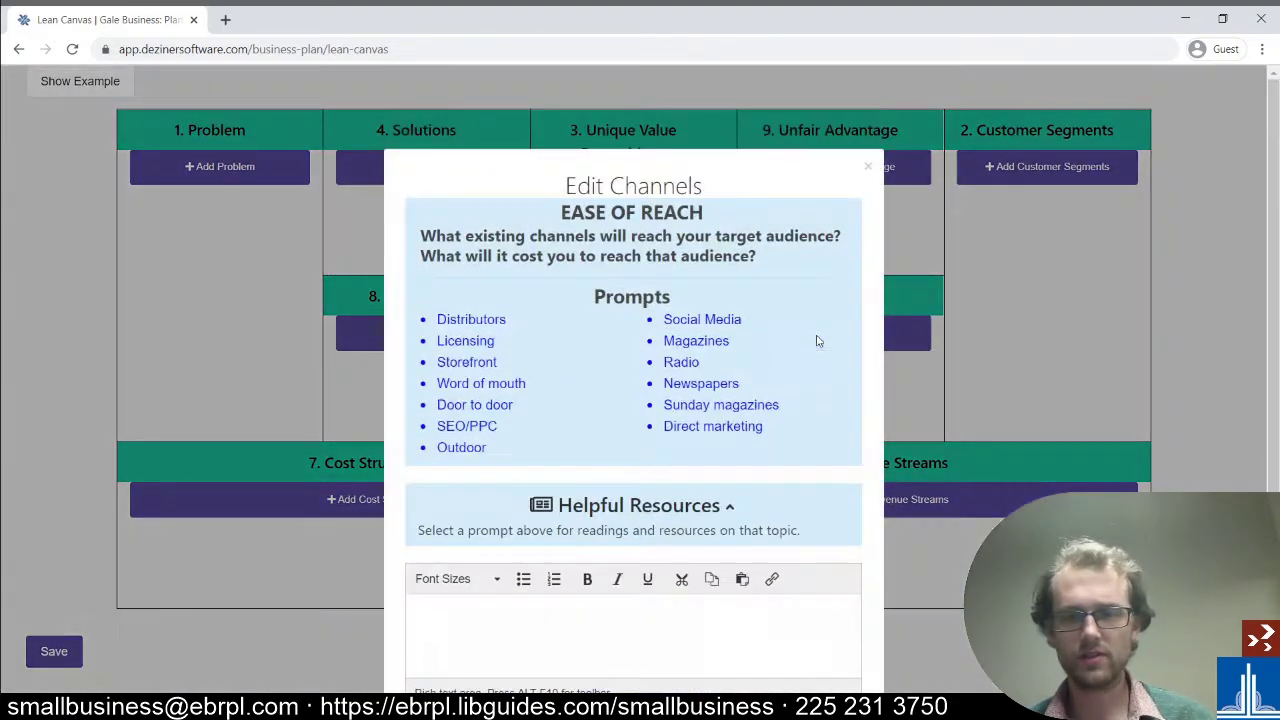
scroll(563, 337, "down", 1)
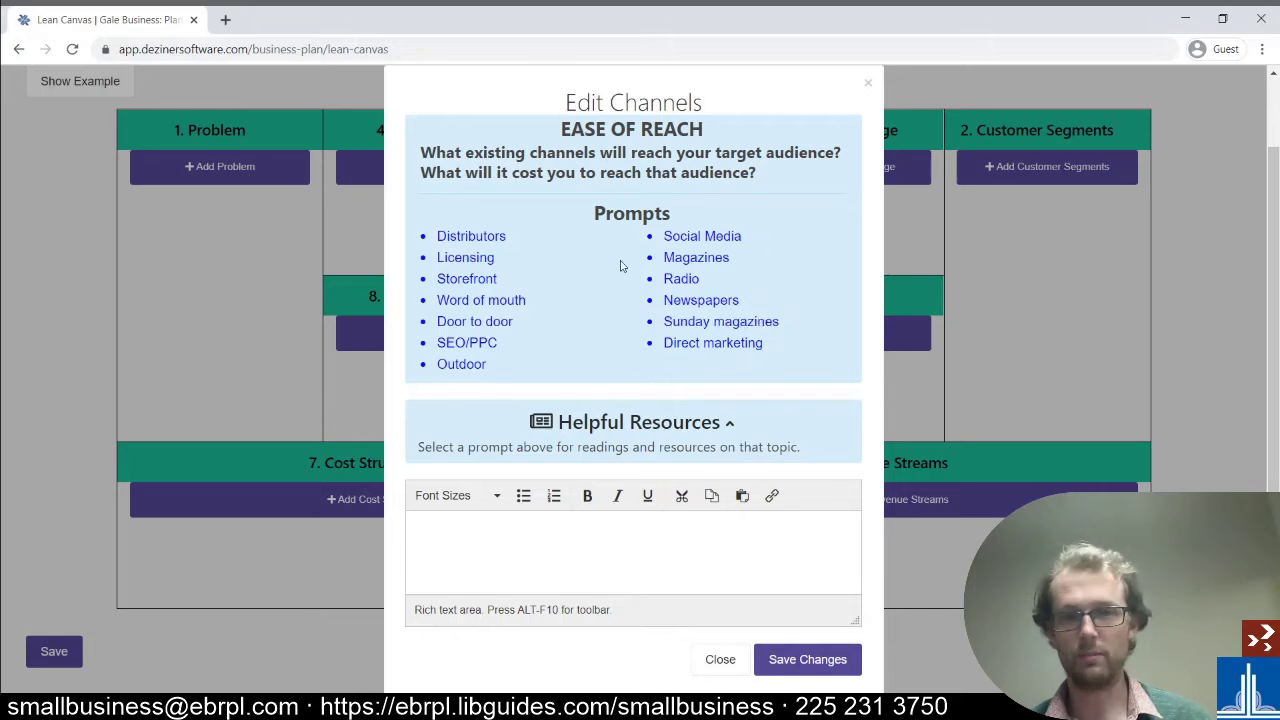
scroll(603, 350, "down", 1)
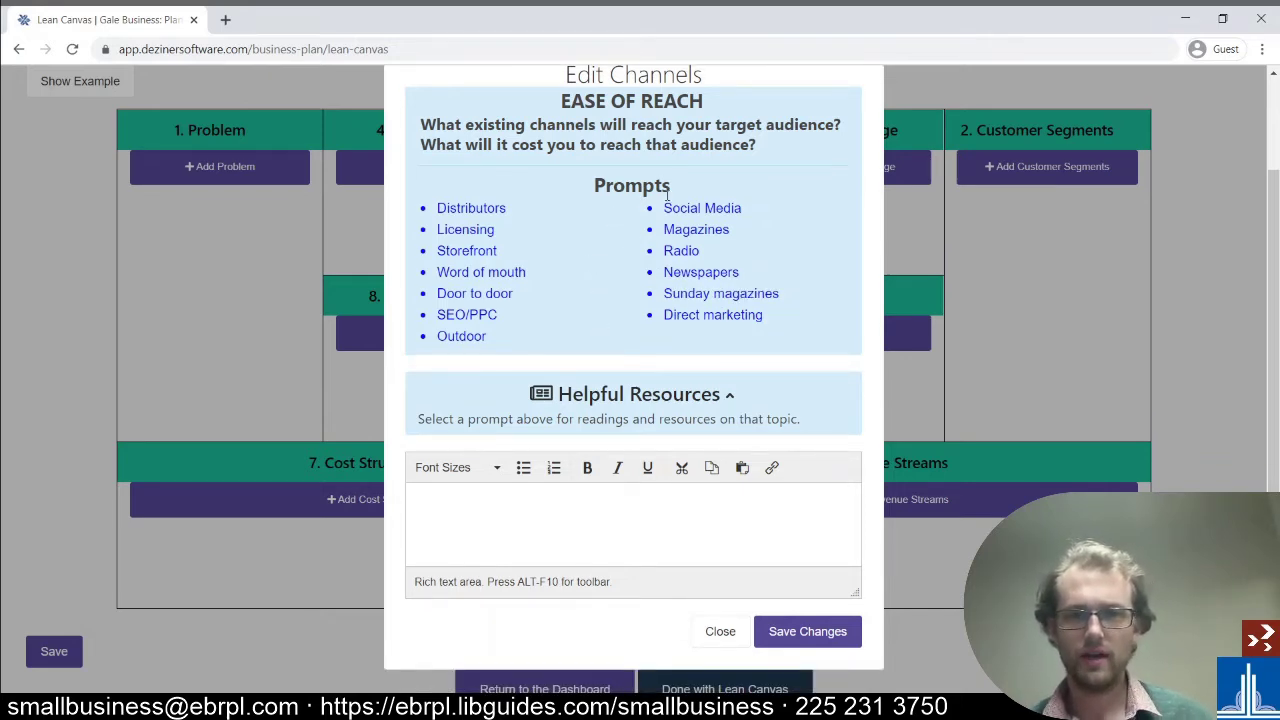
left_click(696, 273)
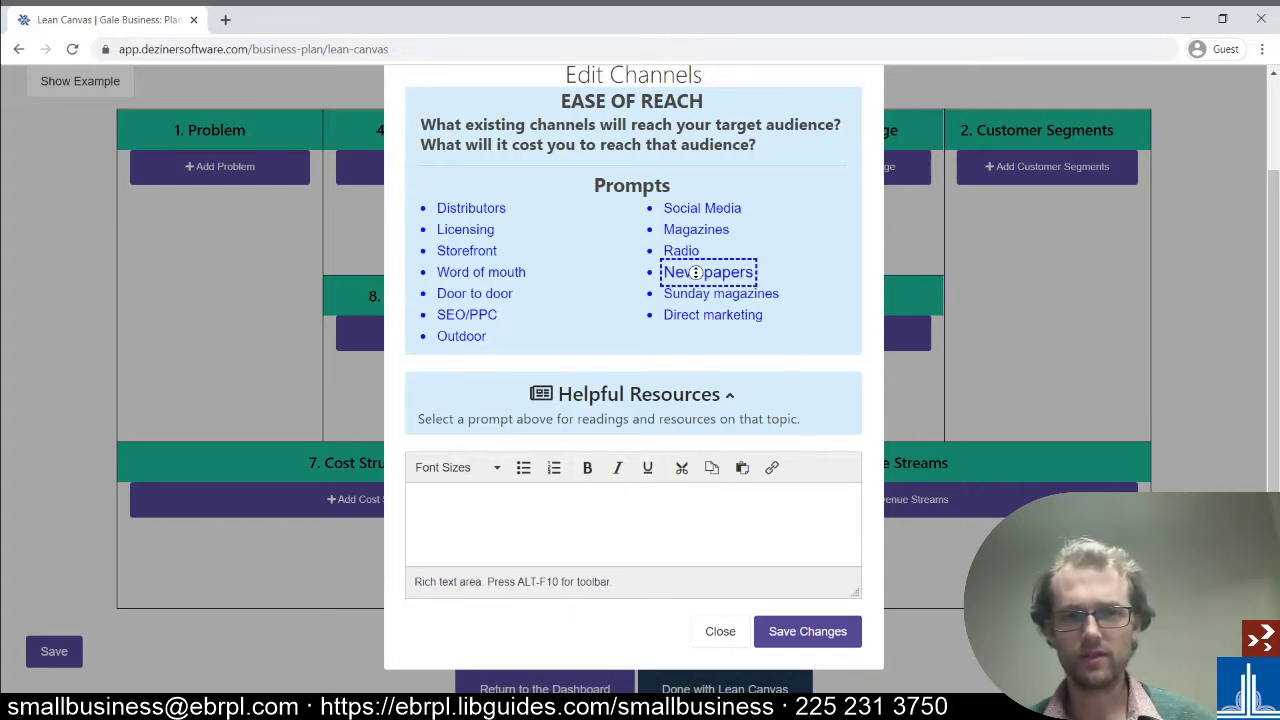
left_click(604, 278)
left_click(780, 258)
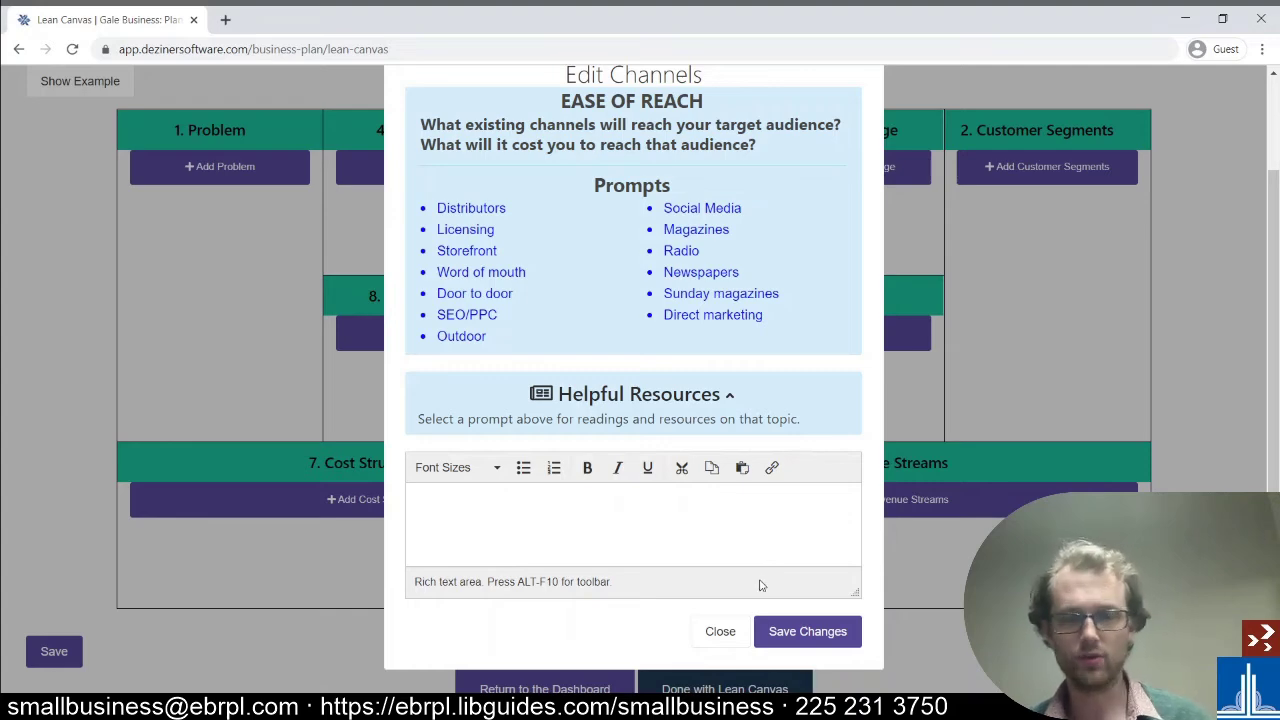
left_click(728, 630)
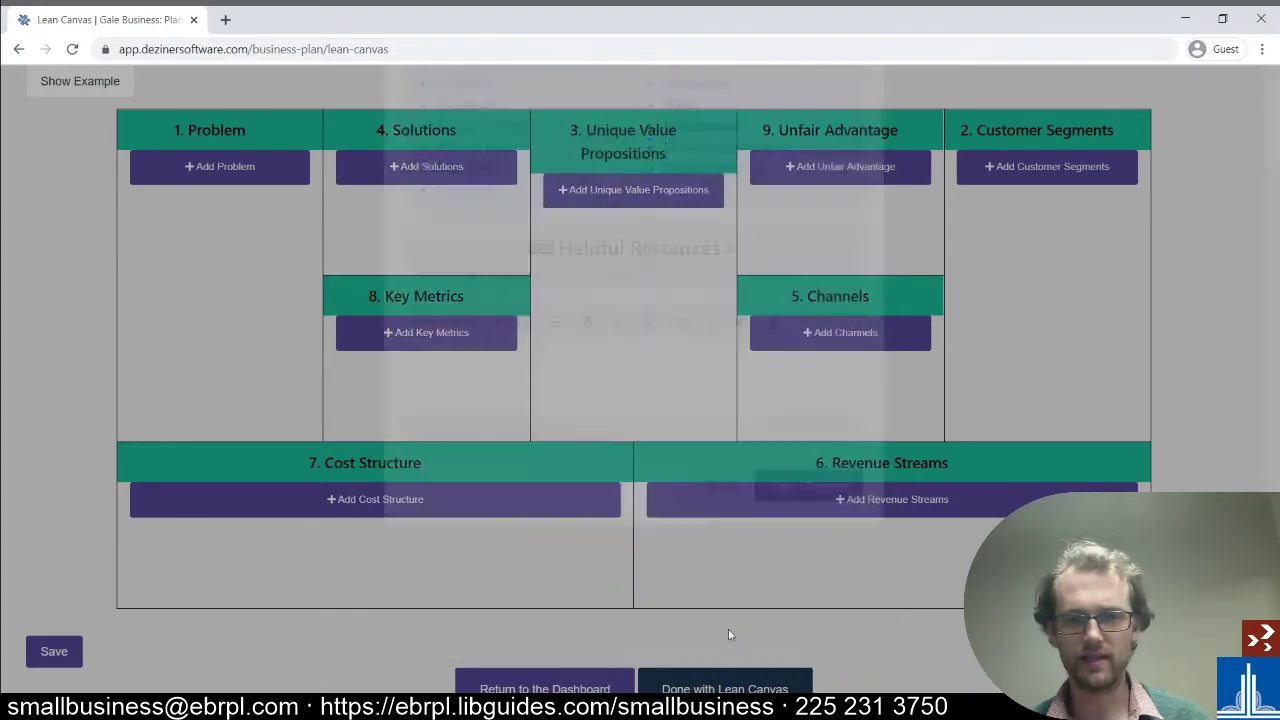
- Return to the dashboard, open Break-Even Analysis, and review the Expenses rows at $0 for FY2021–FY2025
scroll(532, 455, "down", 2)
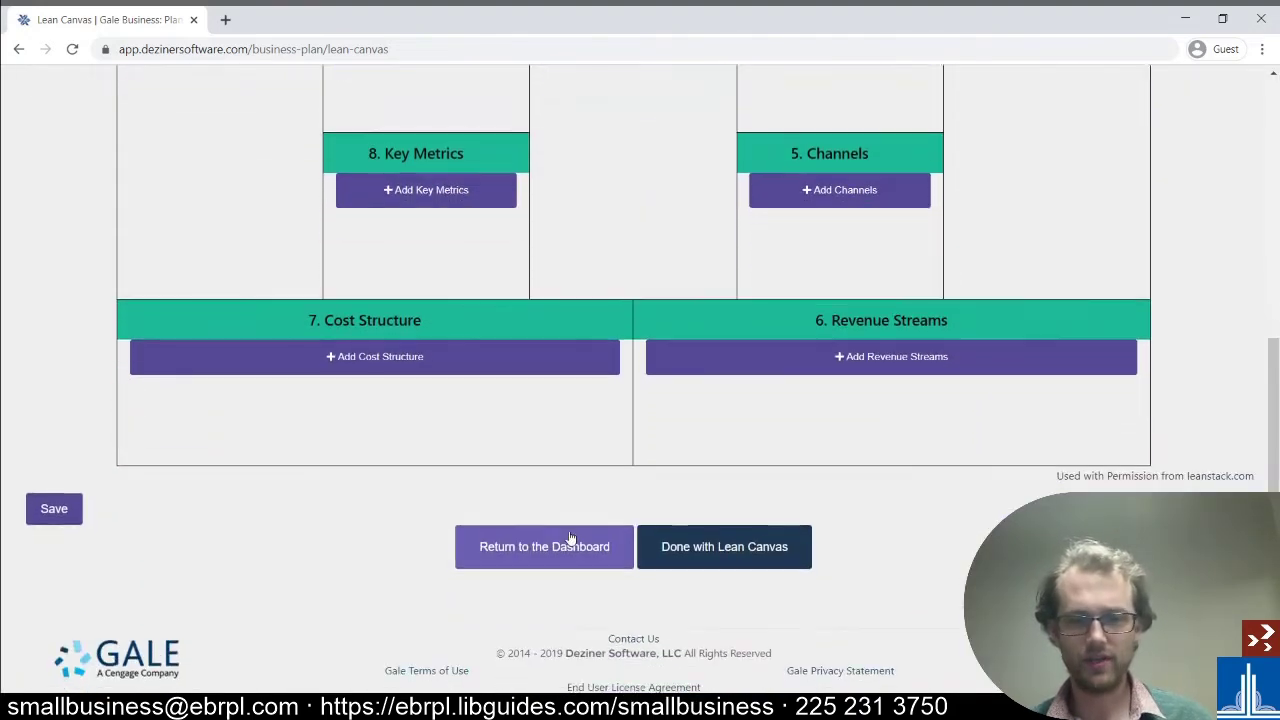
left_click(568, 537)
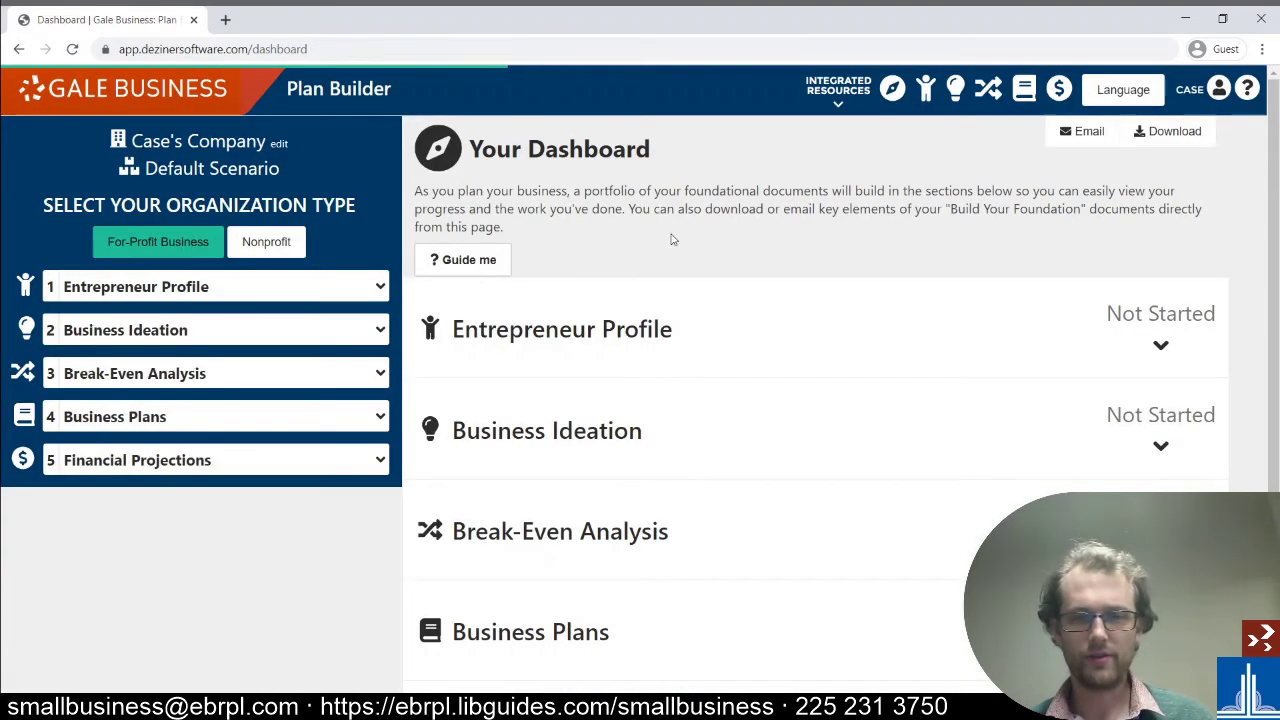
scroll(671, 237, "down", 3)
left_click(772, 292)
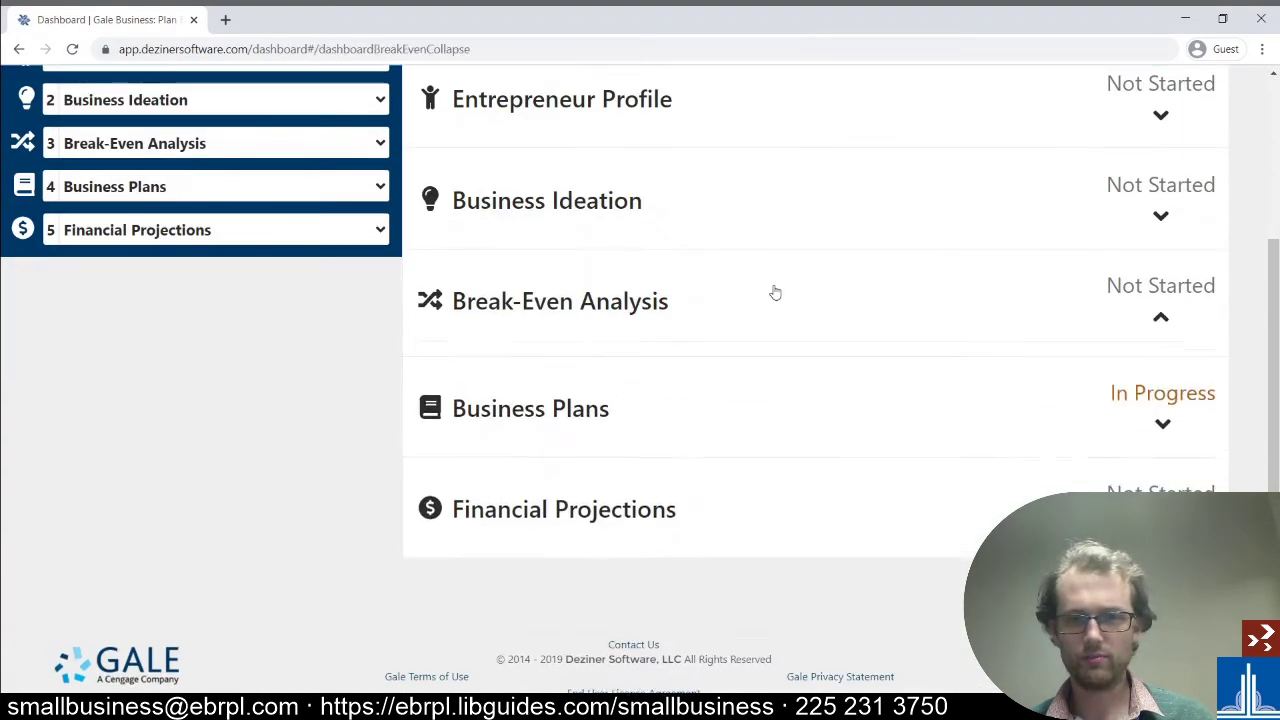
left_click(480, 370)
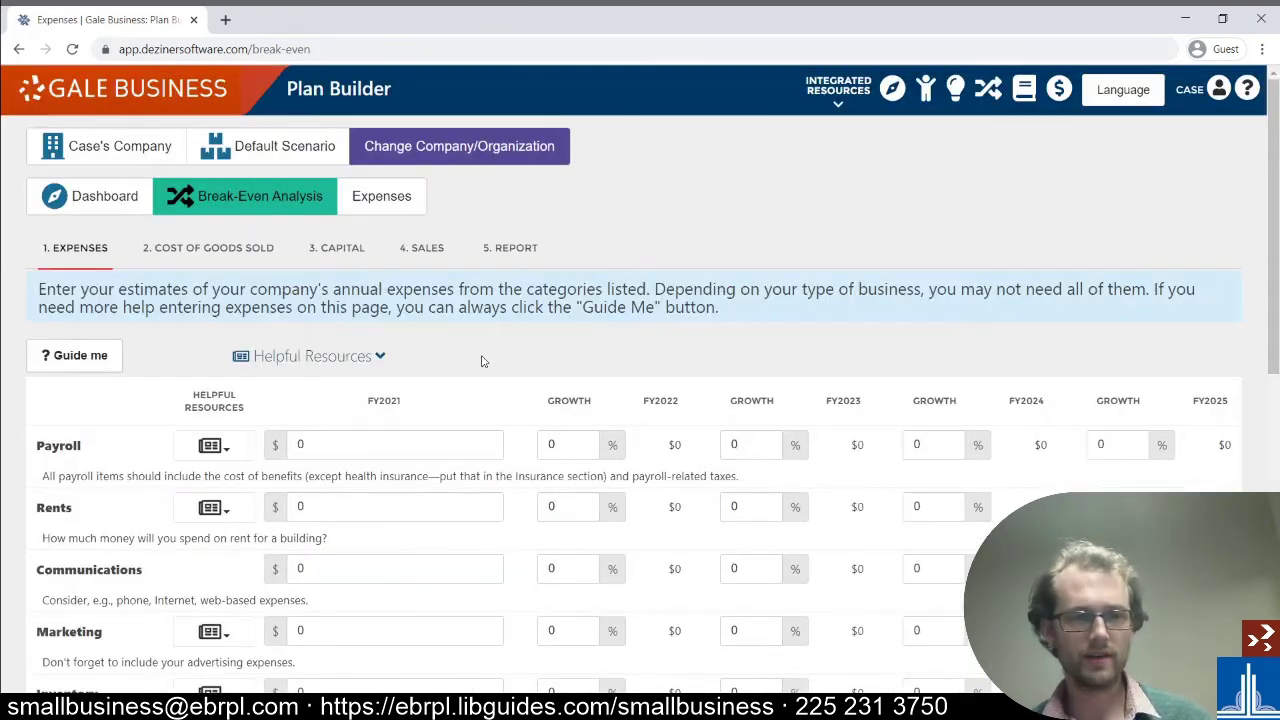
scroll(481, 358, "down", 2)
scroll(481, 356, "down", 1)
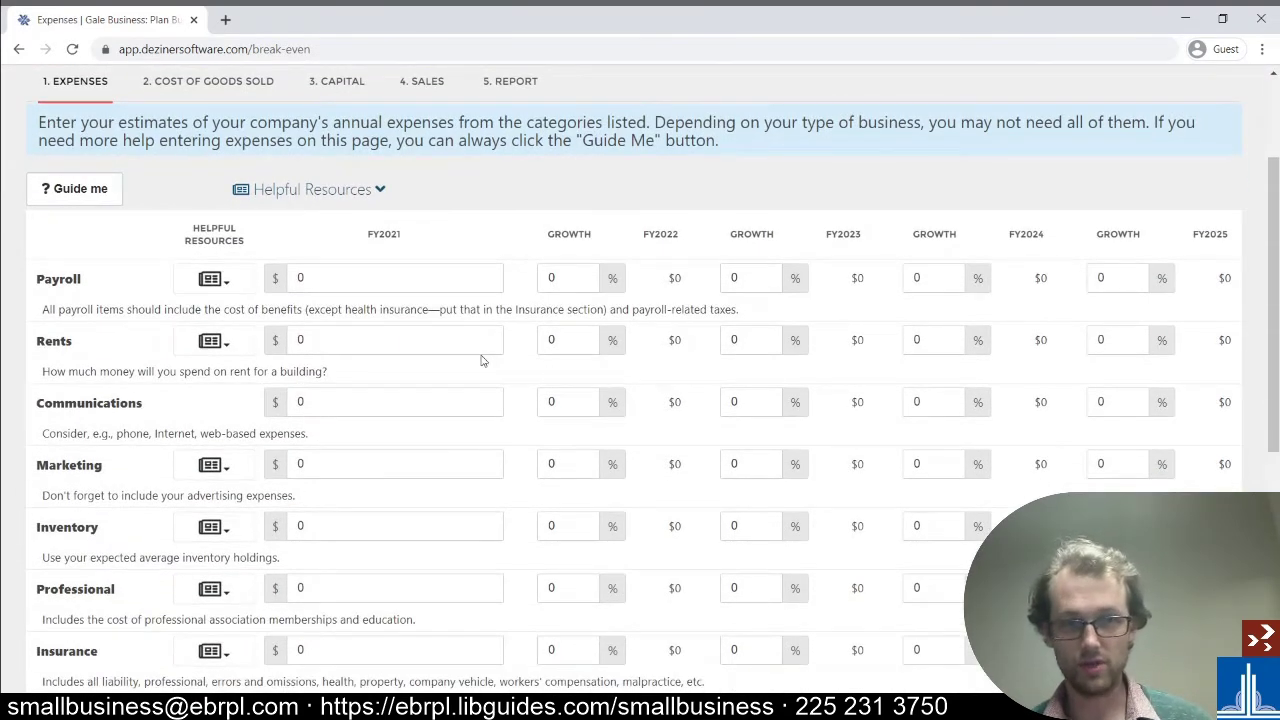
scroll(437, 340, "up", 2)
scroll(437, 340, "down", 2)
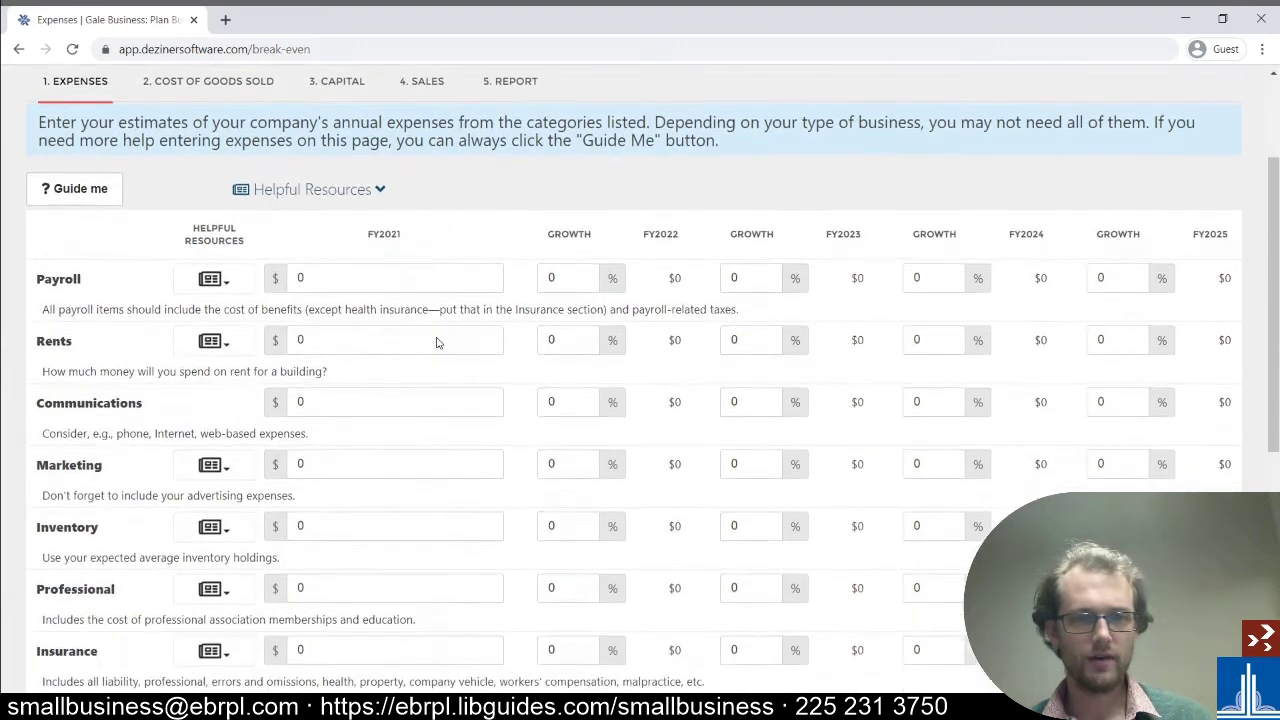
scroll(437, 340, "up", 1)
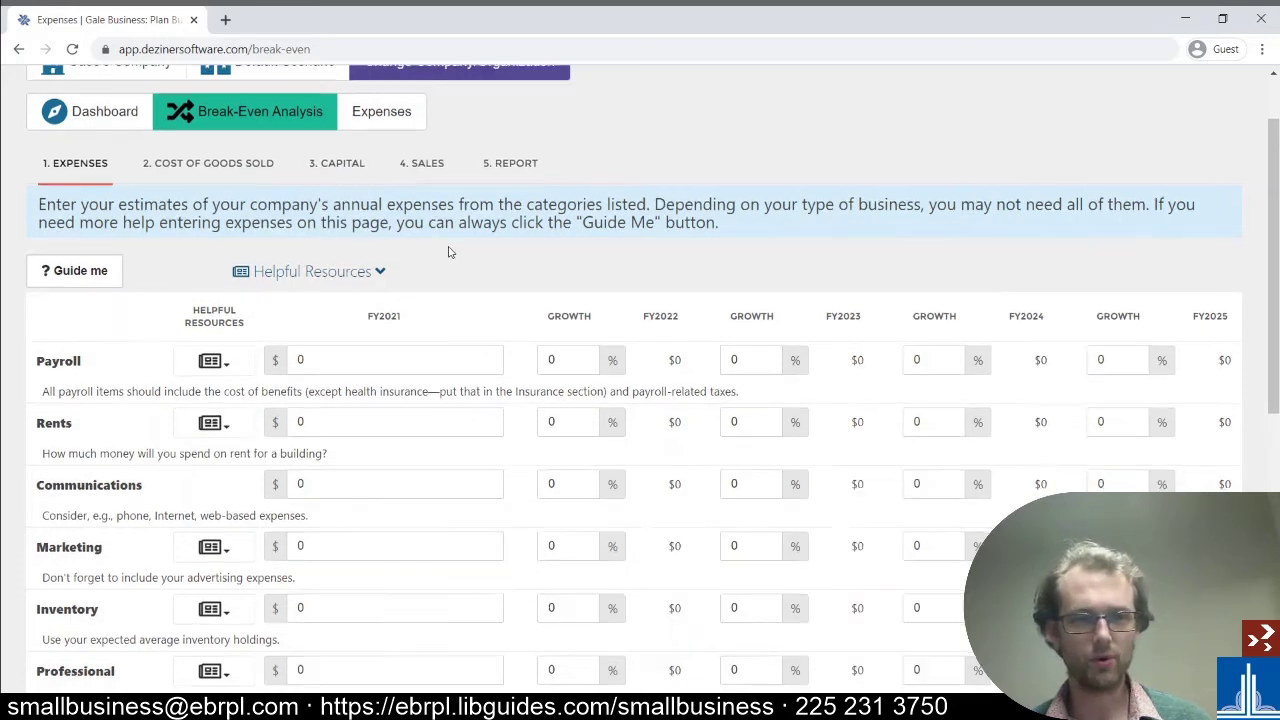
scroll(452, 252, "down", 1)
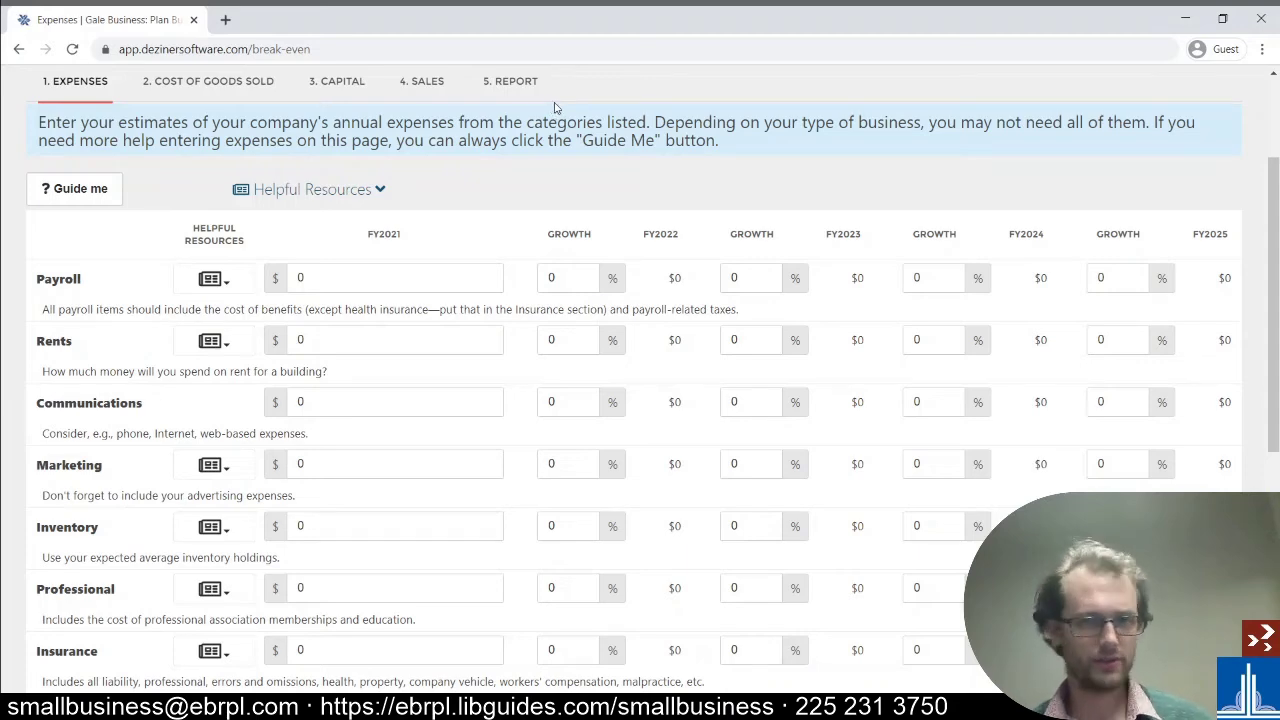
scroll(557, 107, "down", 1)
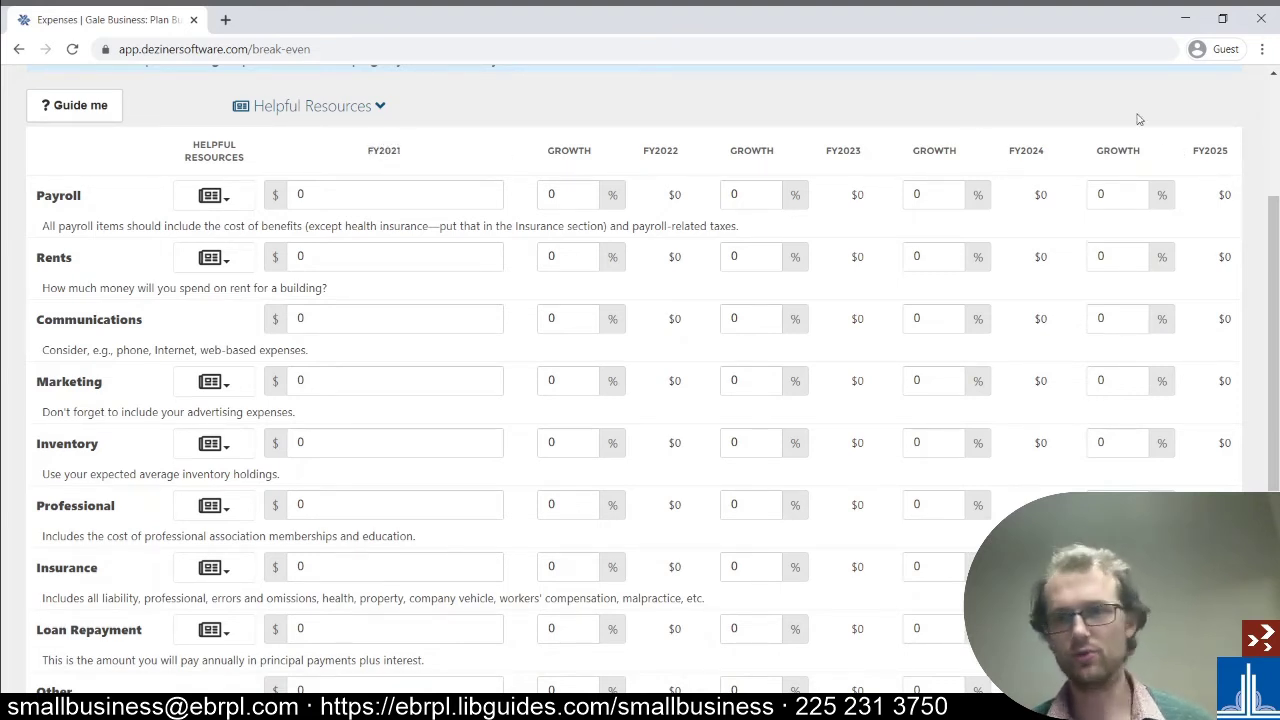
- Enter Payroll of 60000 for FY2021 with 5% then 4% growth, reaching $65,520 in FY2023
left_click(394, 193)
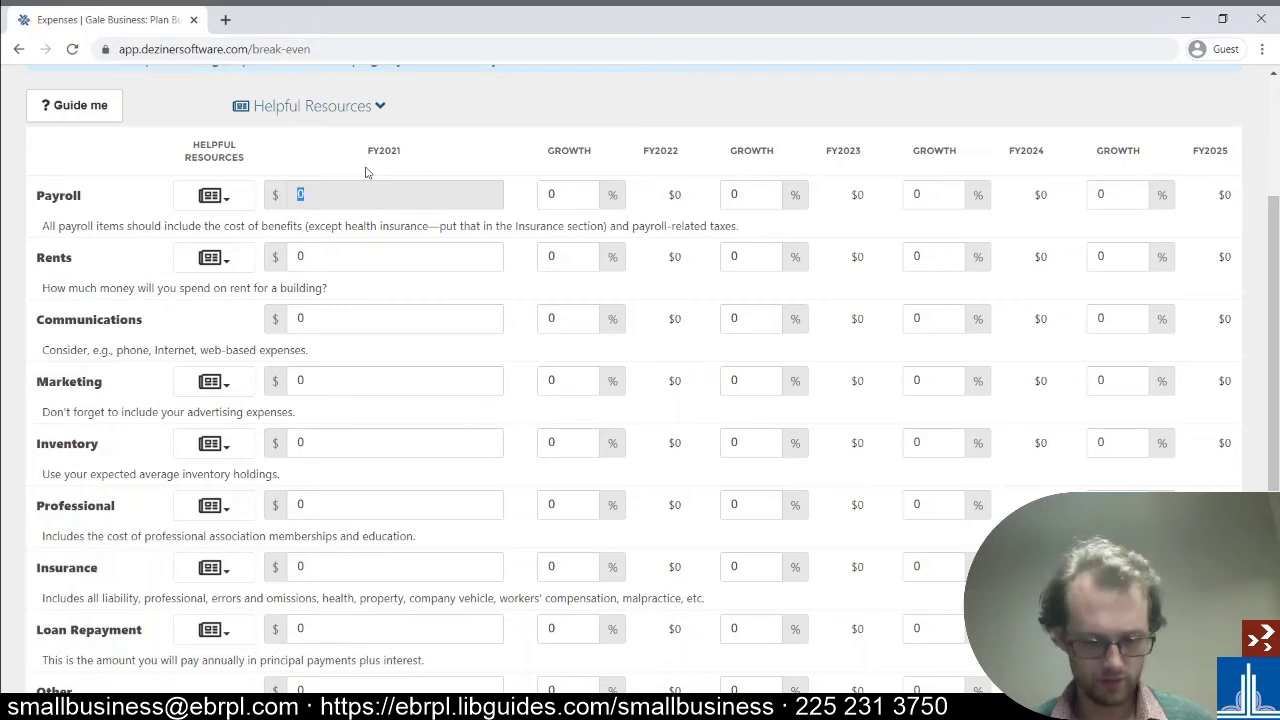
type("60000")
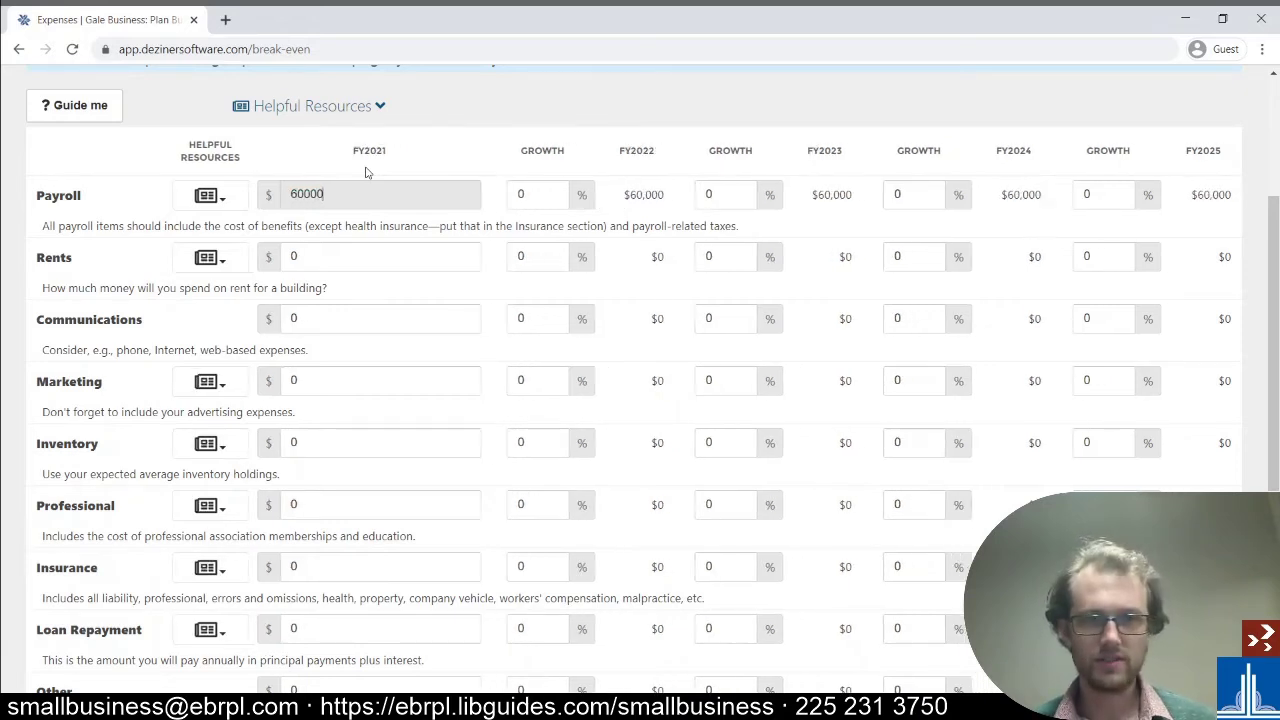
left_click(551, 191)
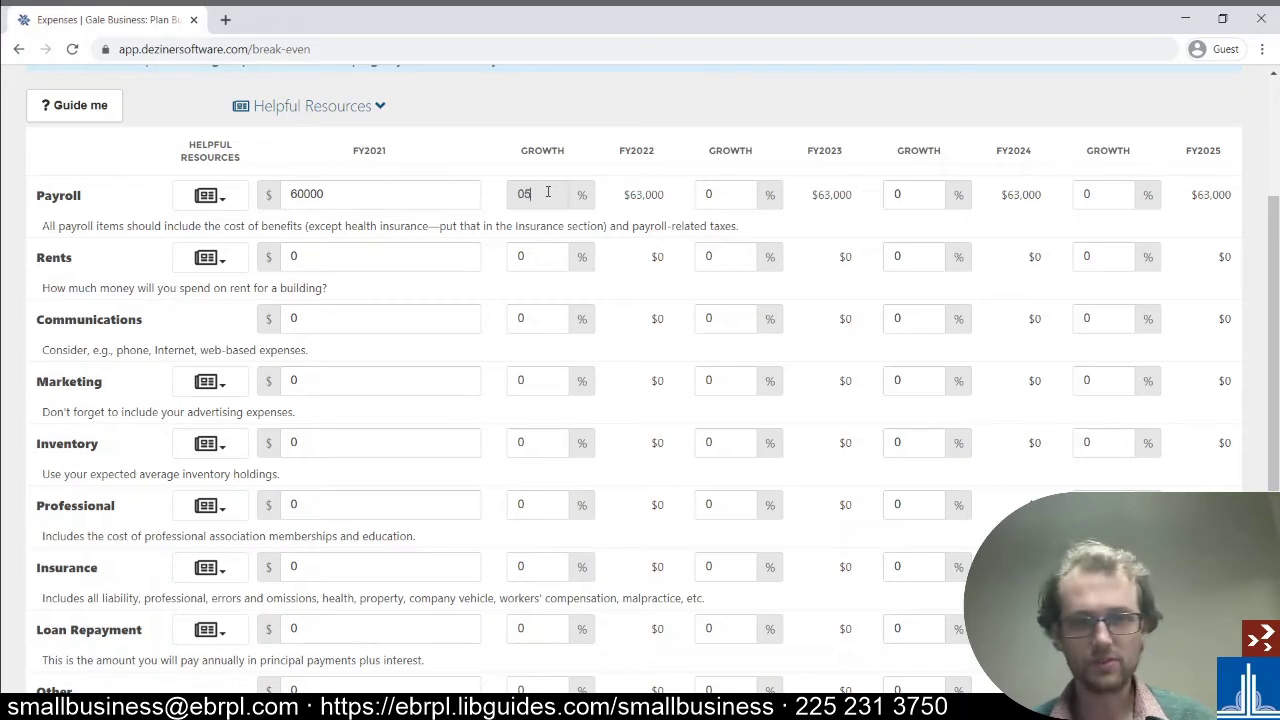
left_click(736, 186)
type("4")
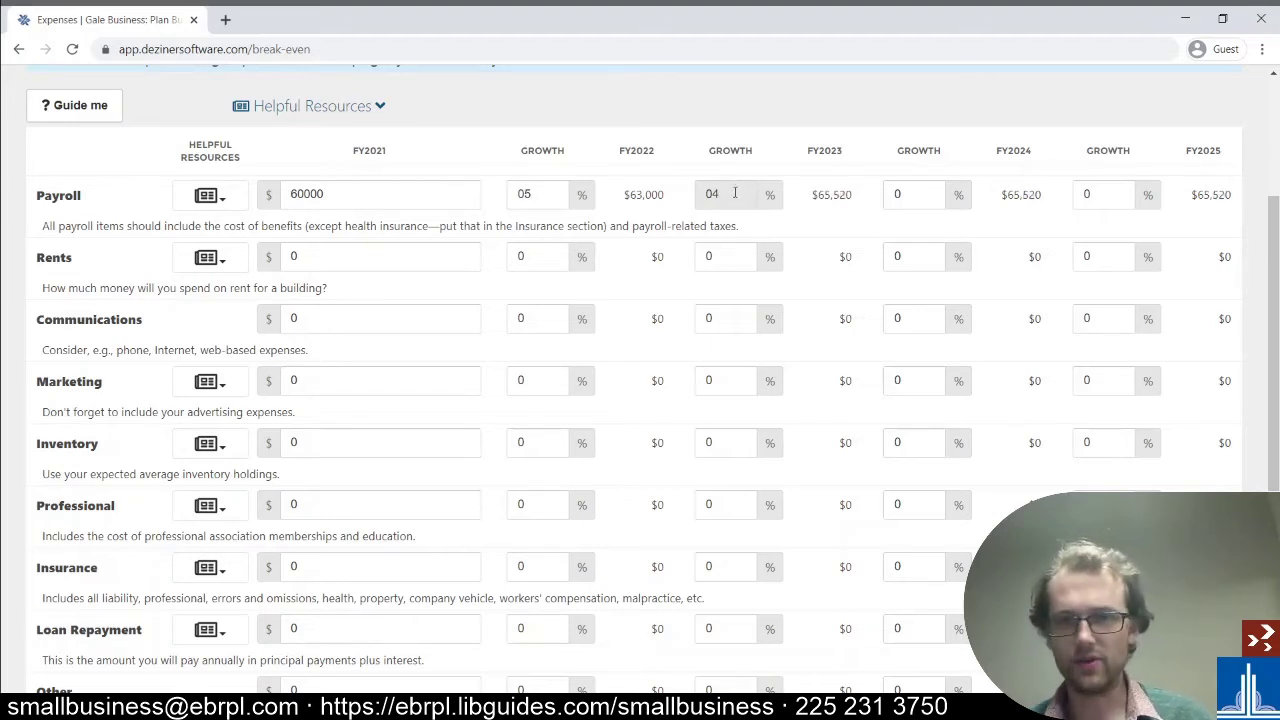
left_click_drag(813, 194, 858, 196)
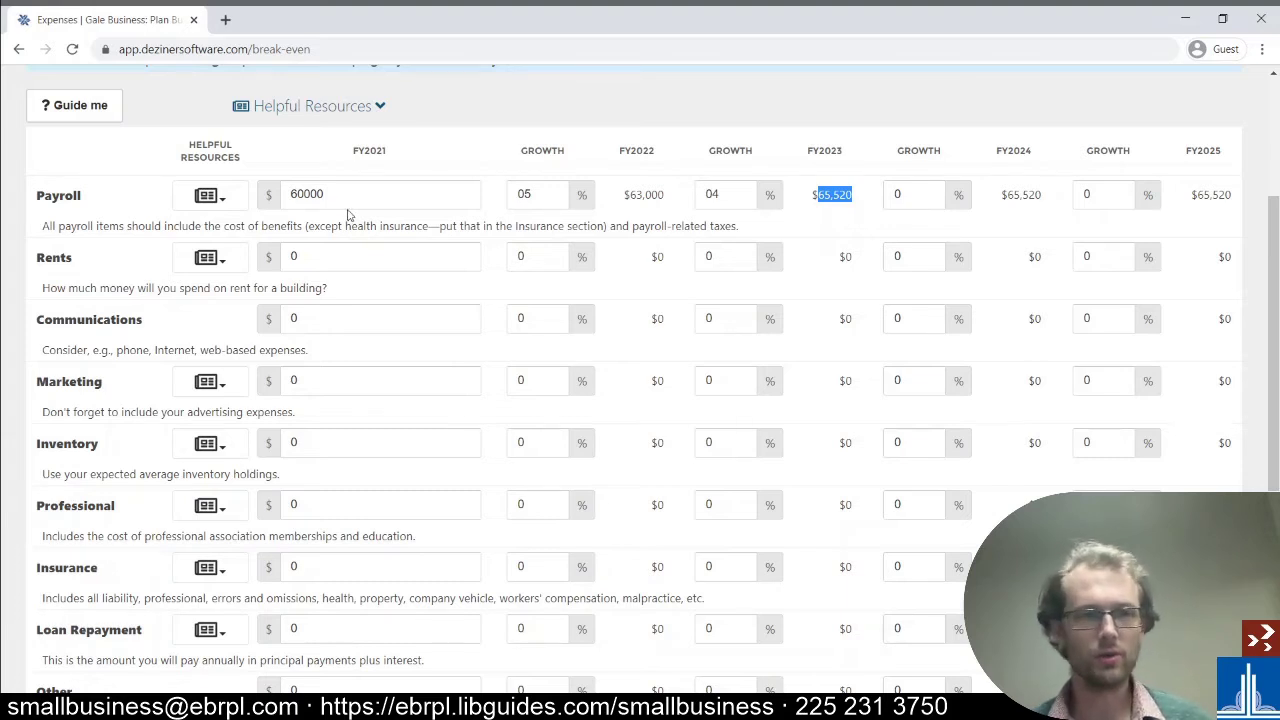
- Check Payroll's Helpful Resources links and review the 15% margin of error
left_click(212, 198)
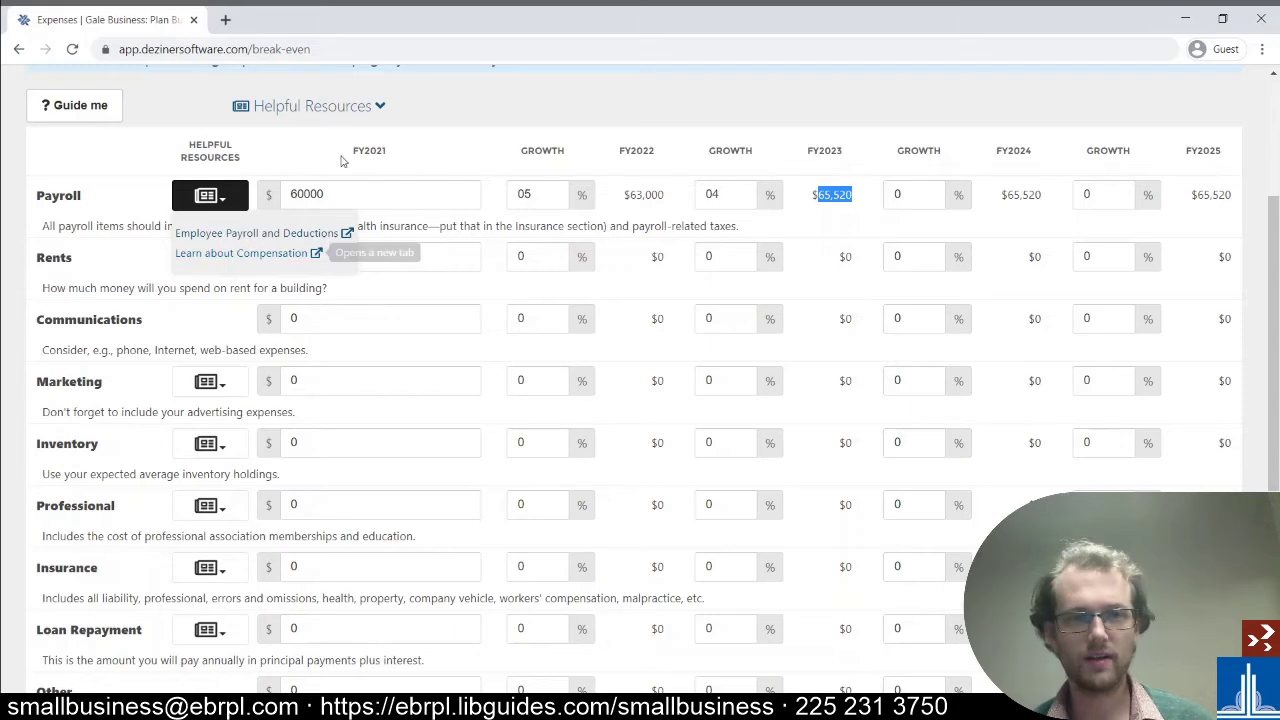
left_click(195, 196)
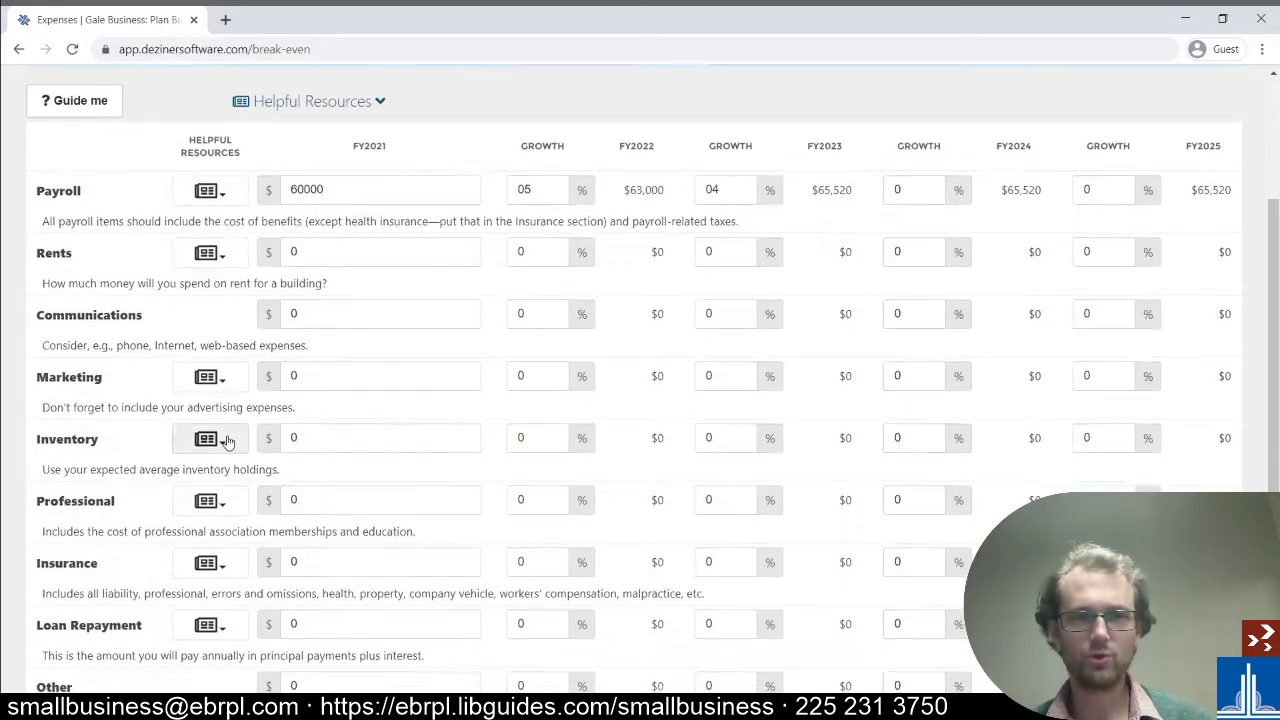
scroll(234, 411, "down", 3)
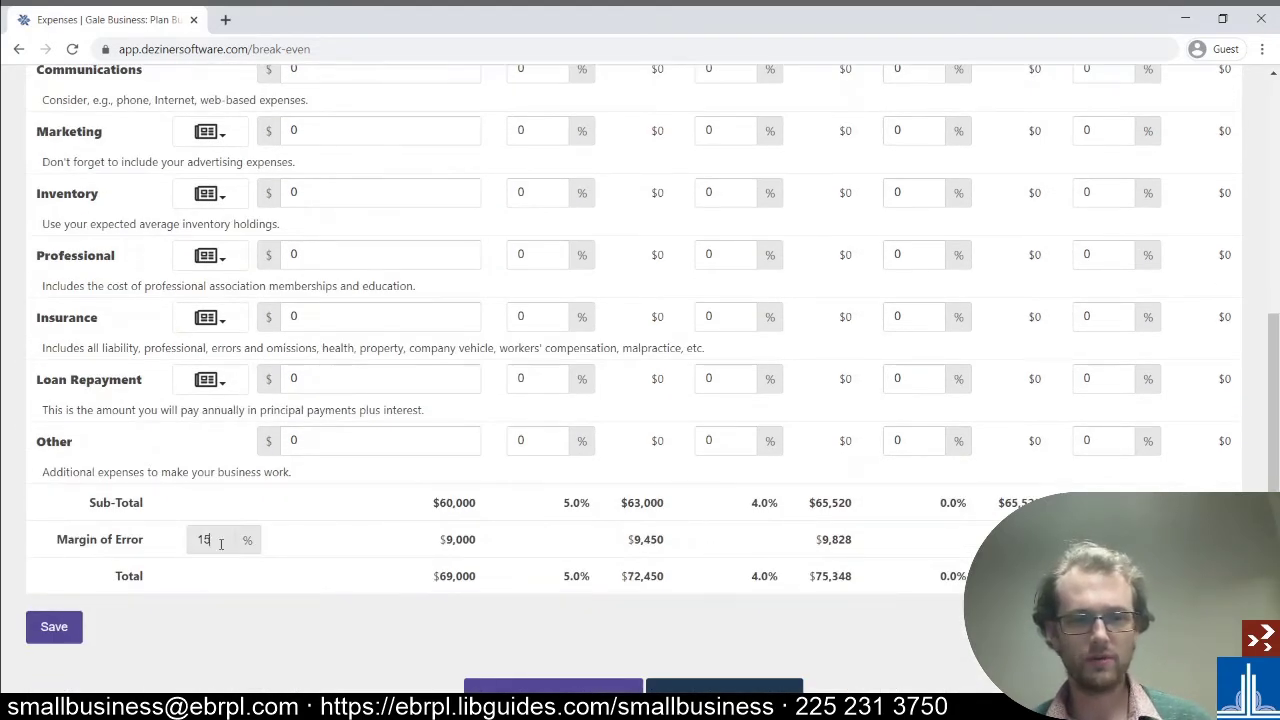
left_click_drag(214, 540, 157, 541)
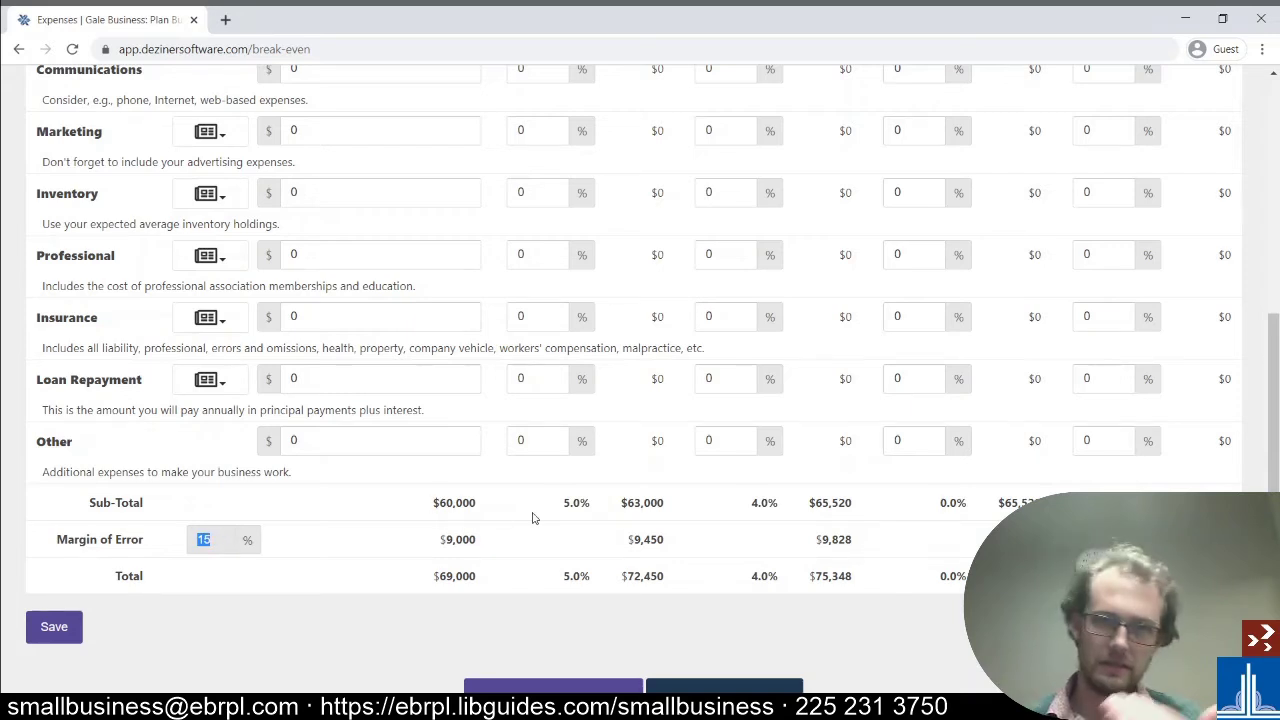
left_click(568, 515)
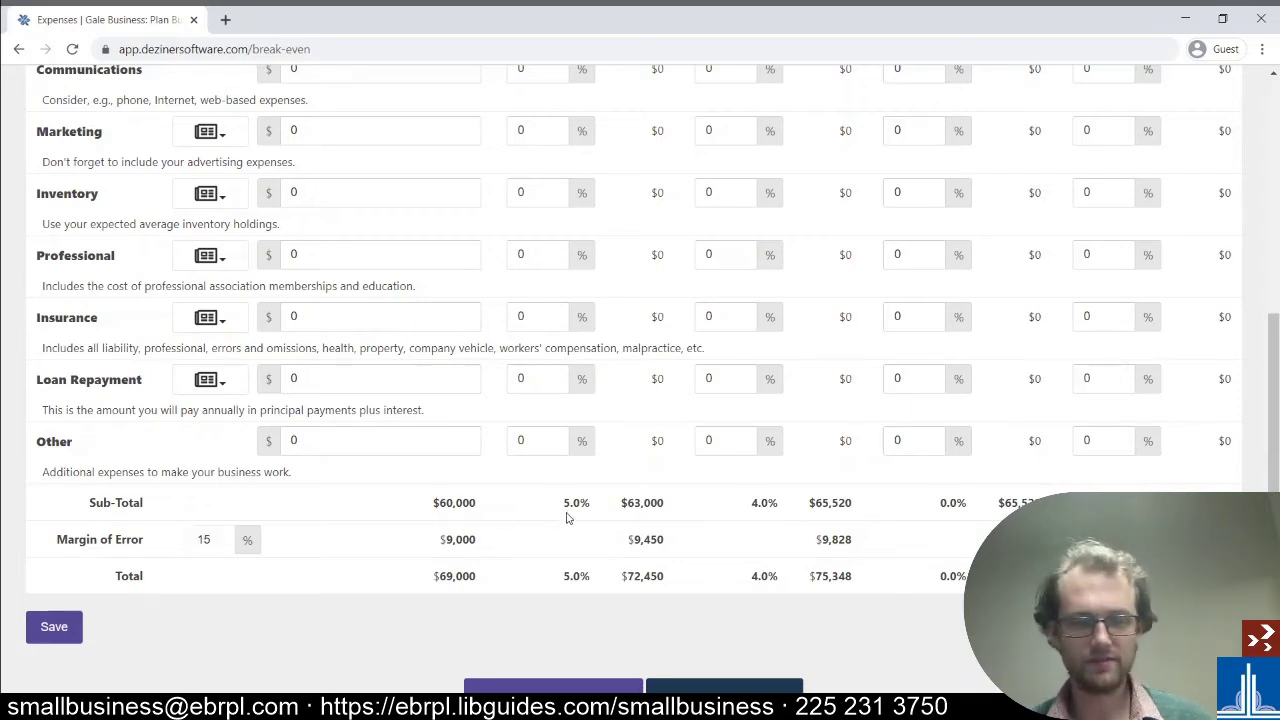
scroll(552, 485, "up", 3)
scroll(546, 478, "up", 1)
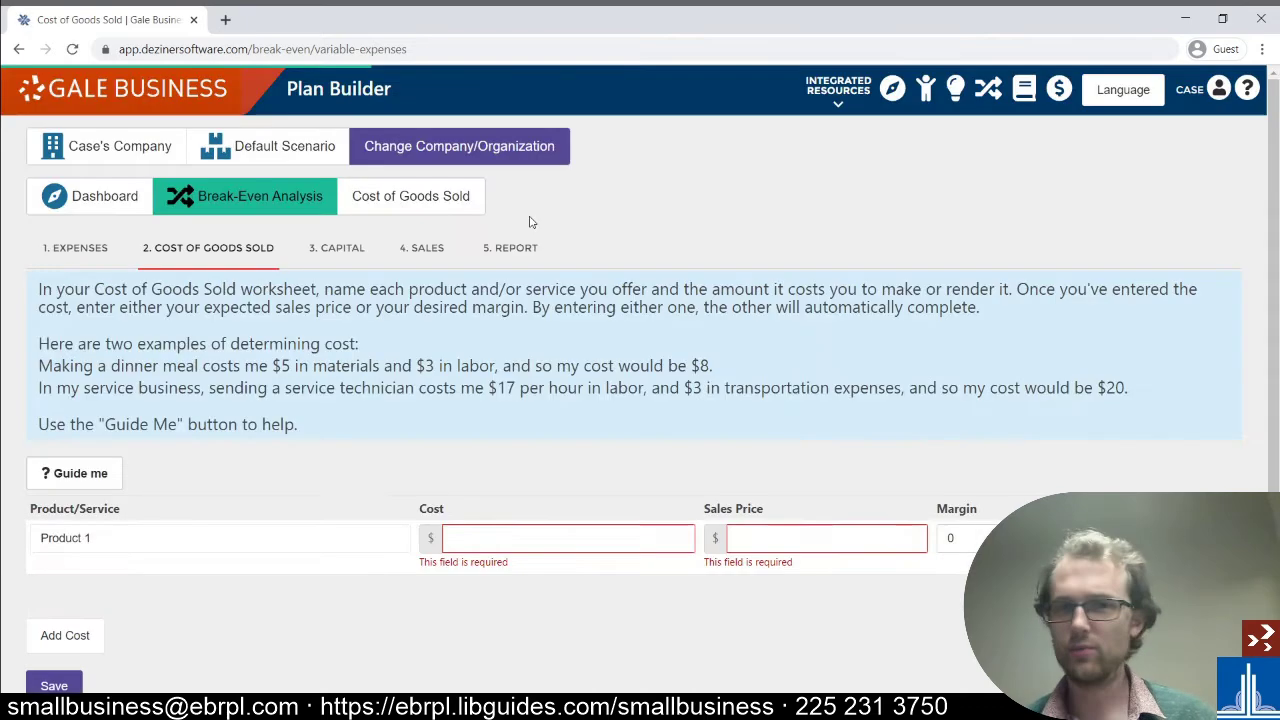
- Step through the Cost of Goods Sold guided tour to the sales price tip, then exit it
scroll(540, 271, "down", 2)
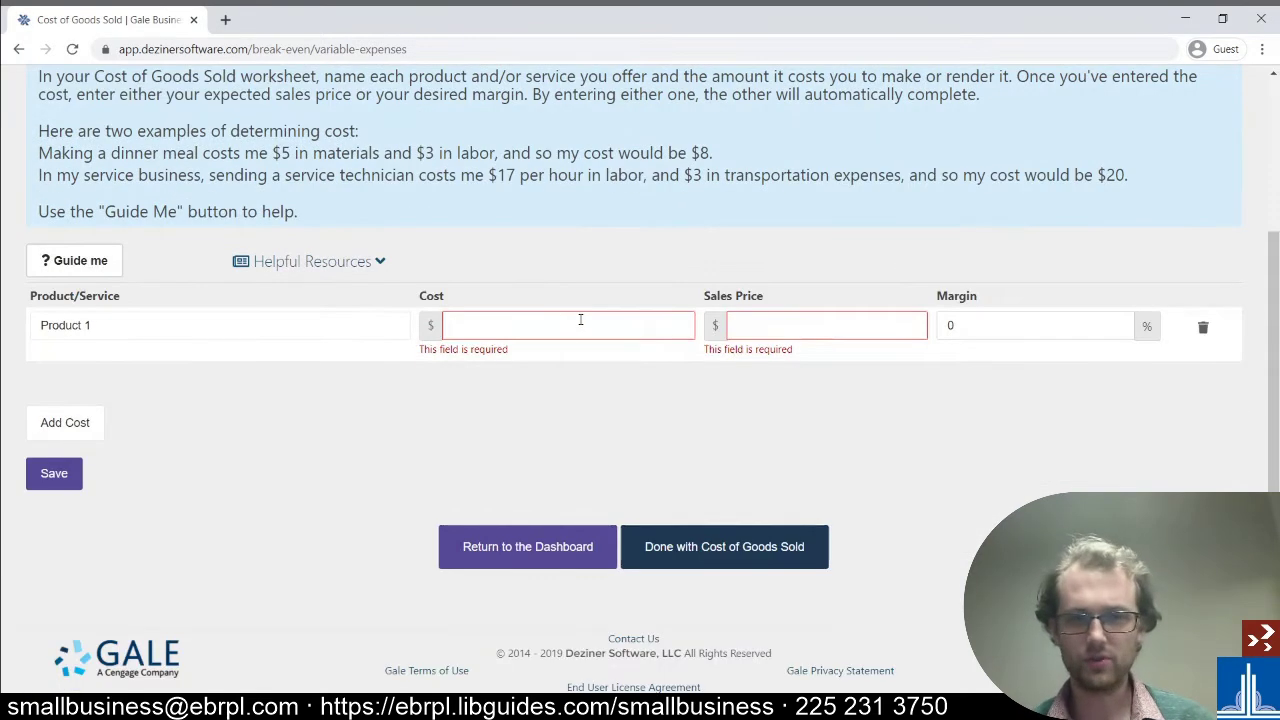
scroll(876, 388, "up", 1)
scroll(876, 388, "up", 1)
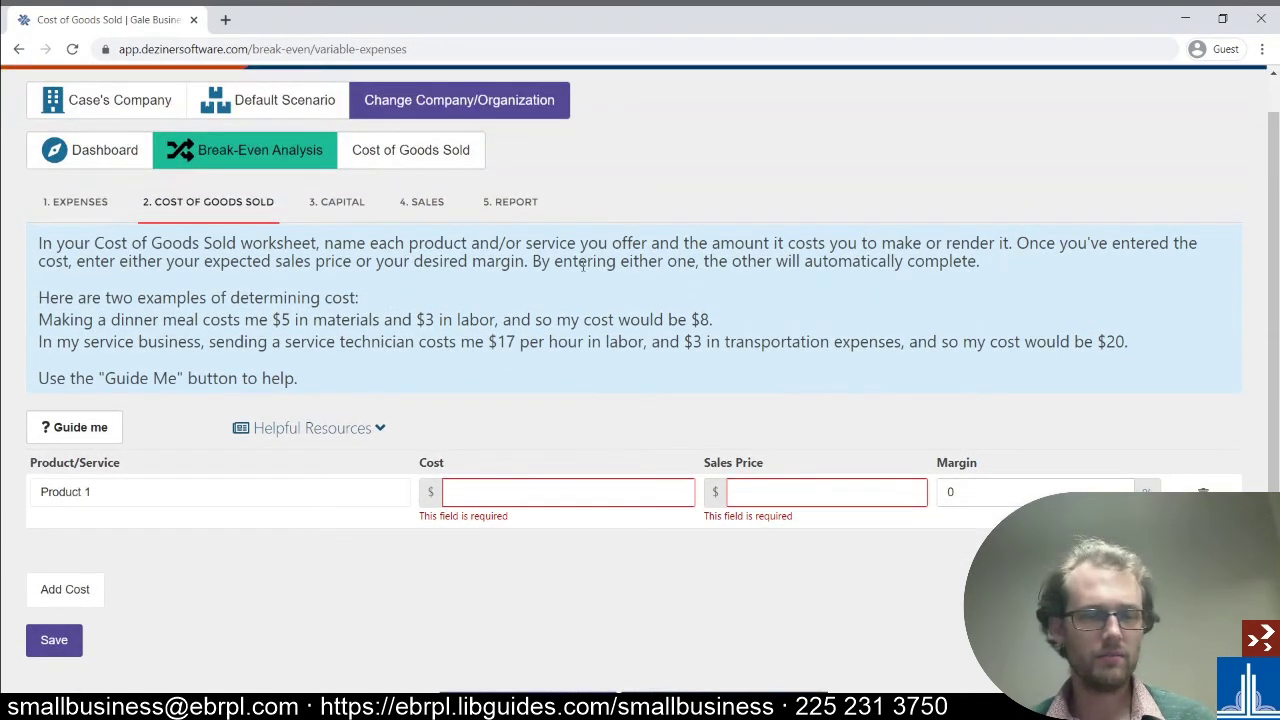
left_click(67, 430)
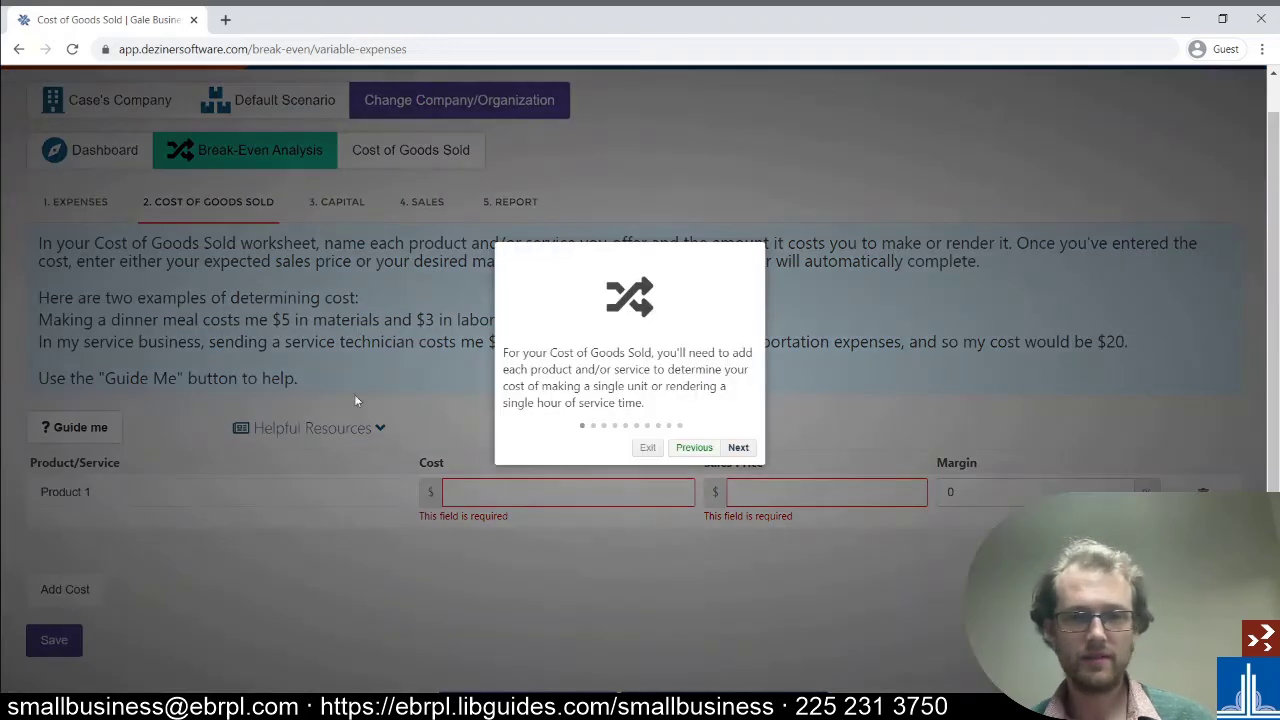
left_click(738, 447)
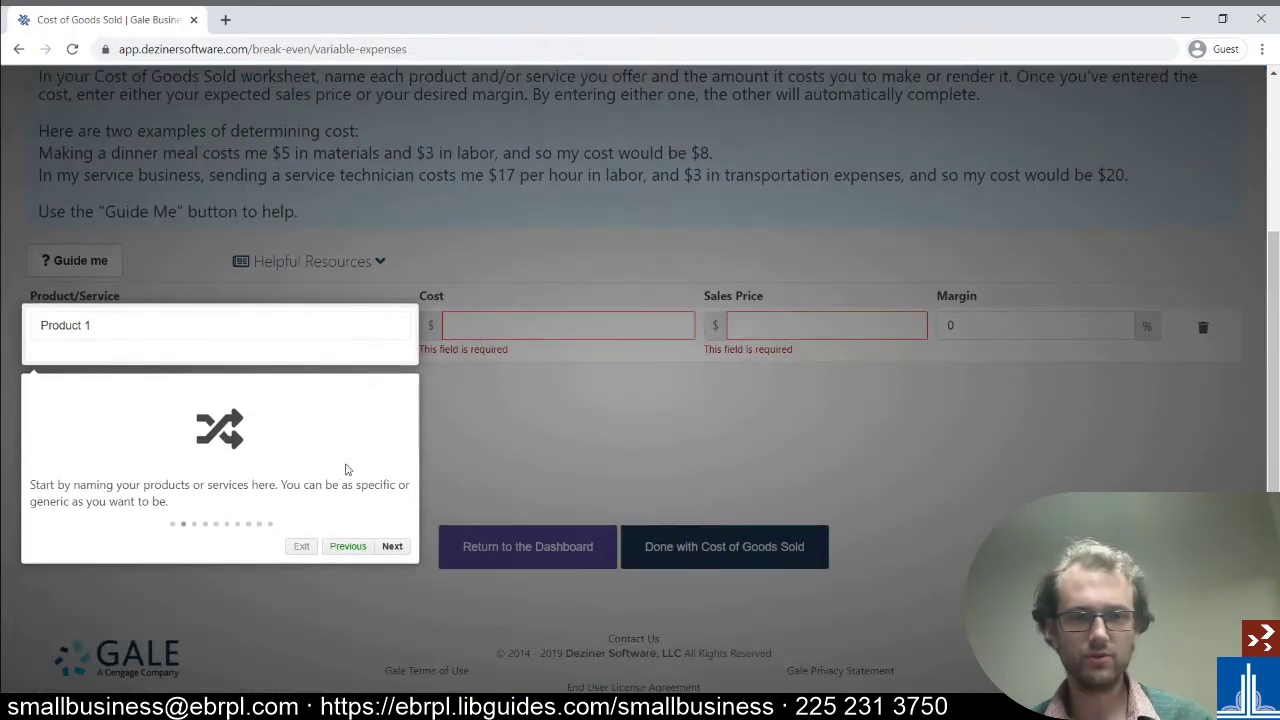
left_click(396, 546)
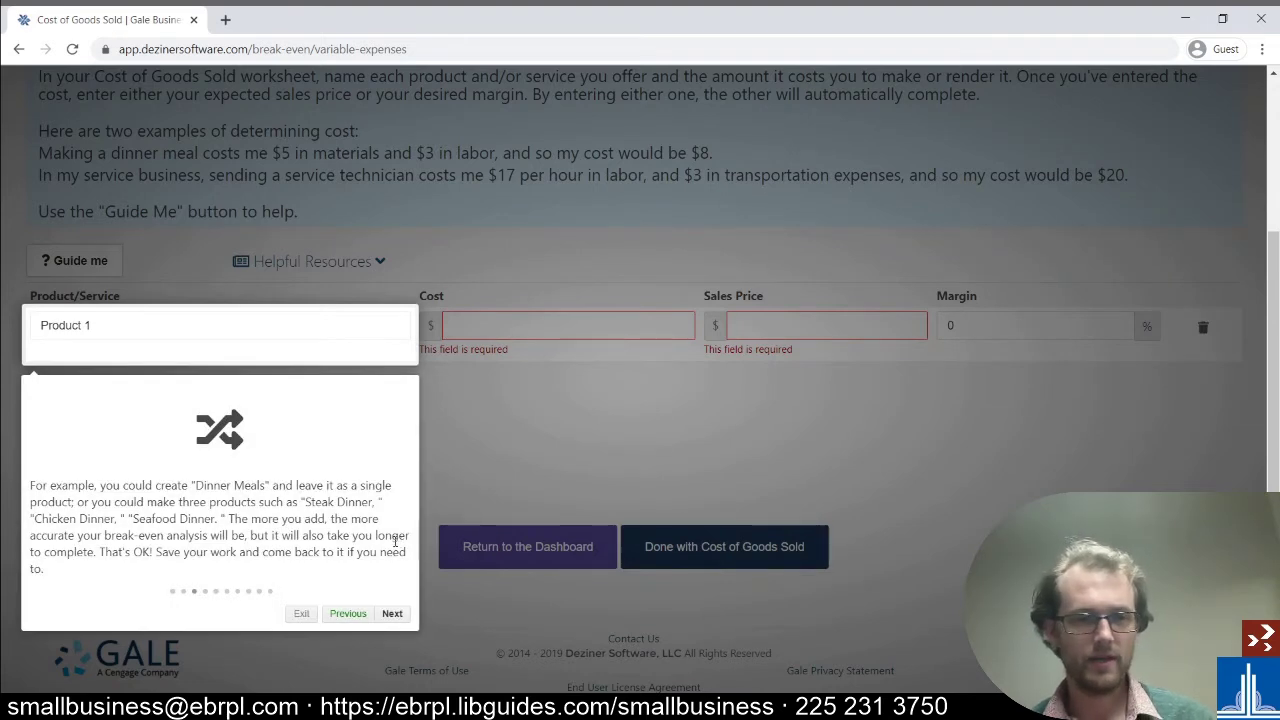
left_click(392, 613)
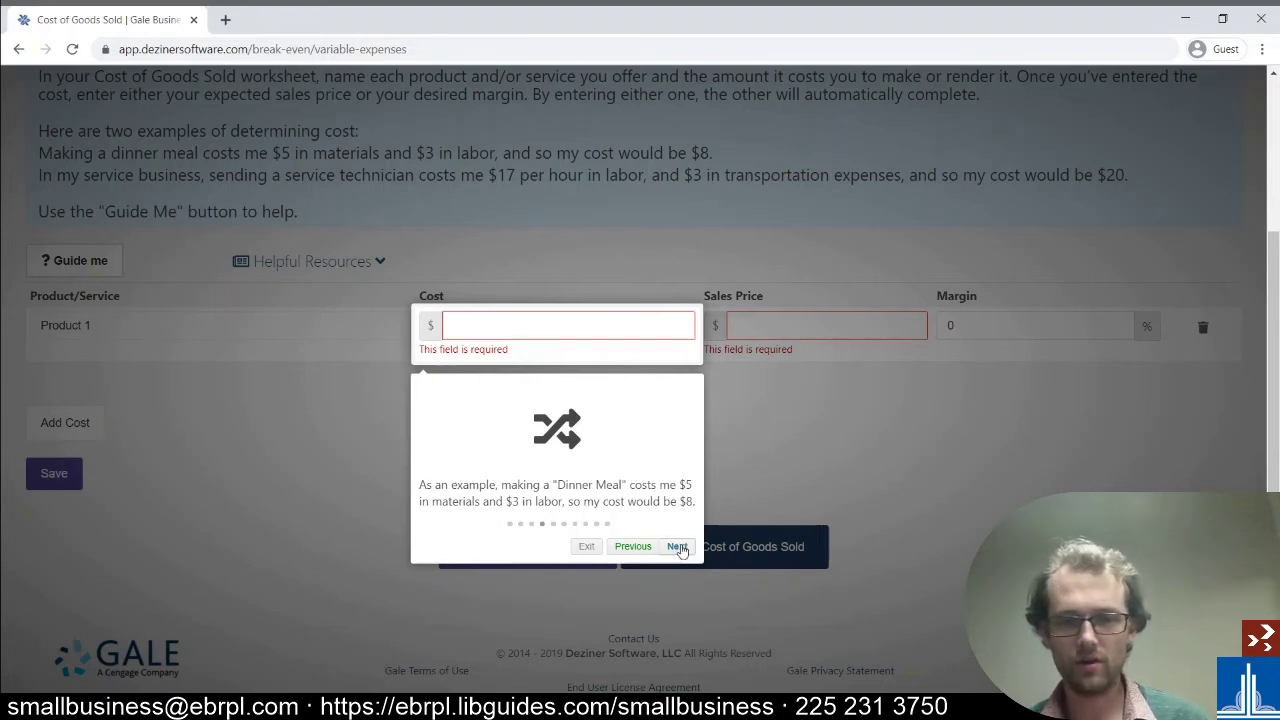
left_click(677, 546)
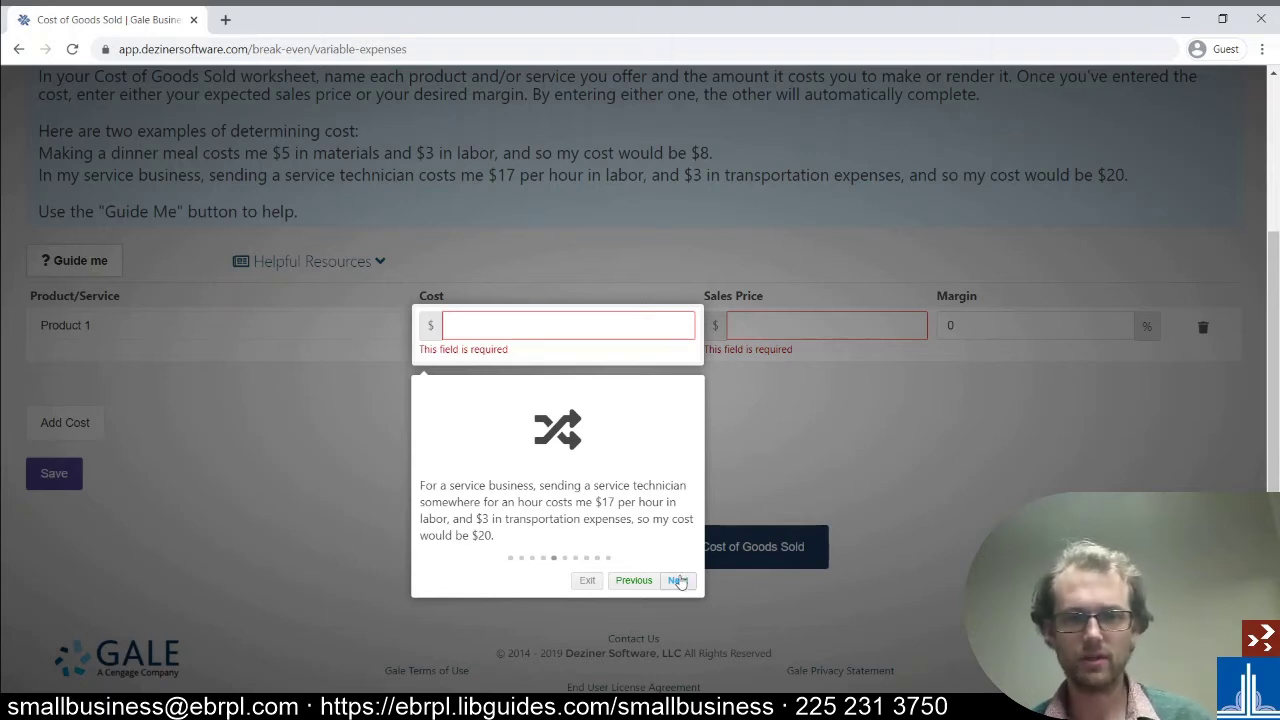
left_click(677, 580)
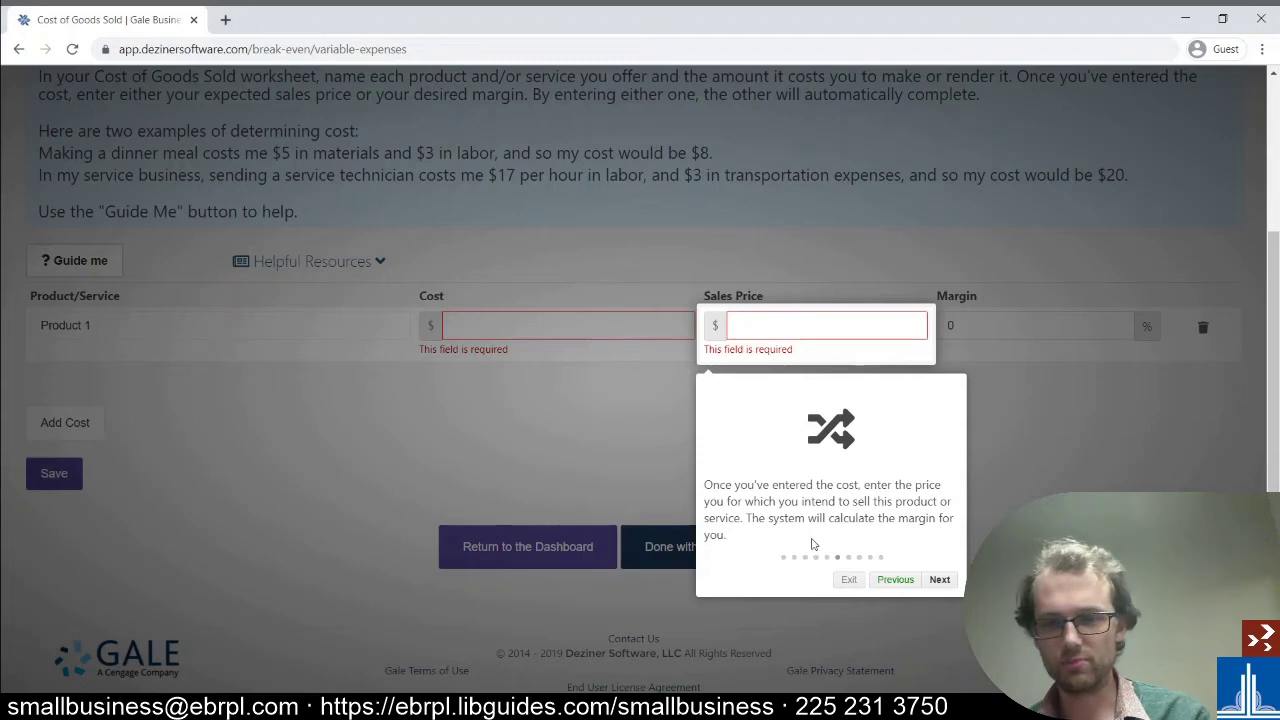
left_click(849, 580)
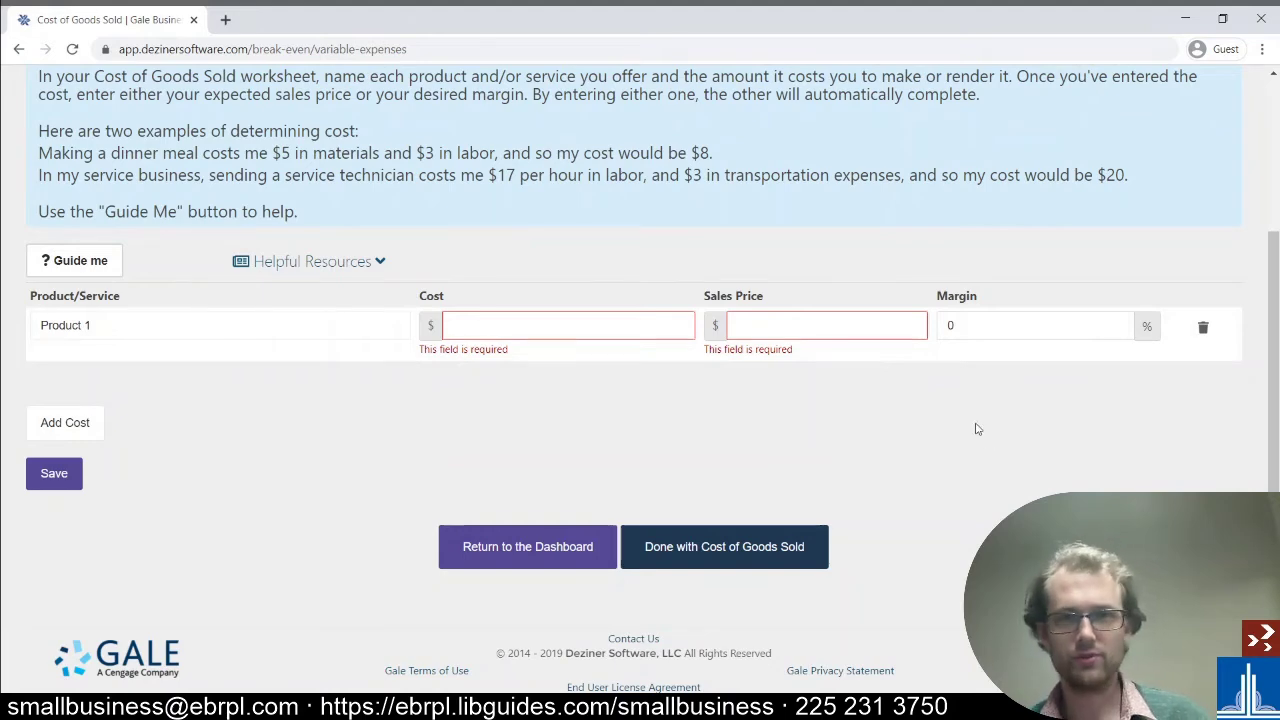
- Review the Capital step's introduction and its Equity and Debt rows at $0
scroll(581, 362, "up", 2)
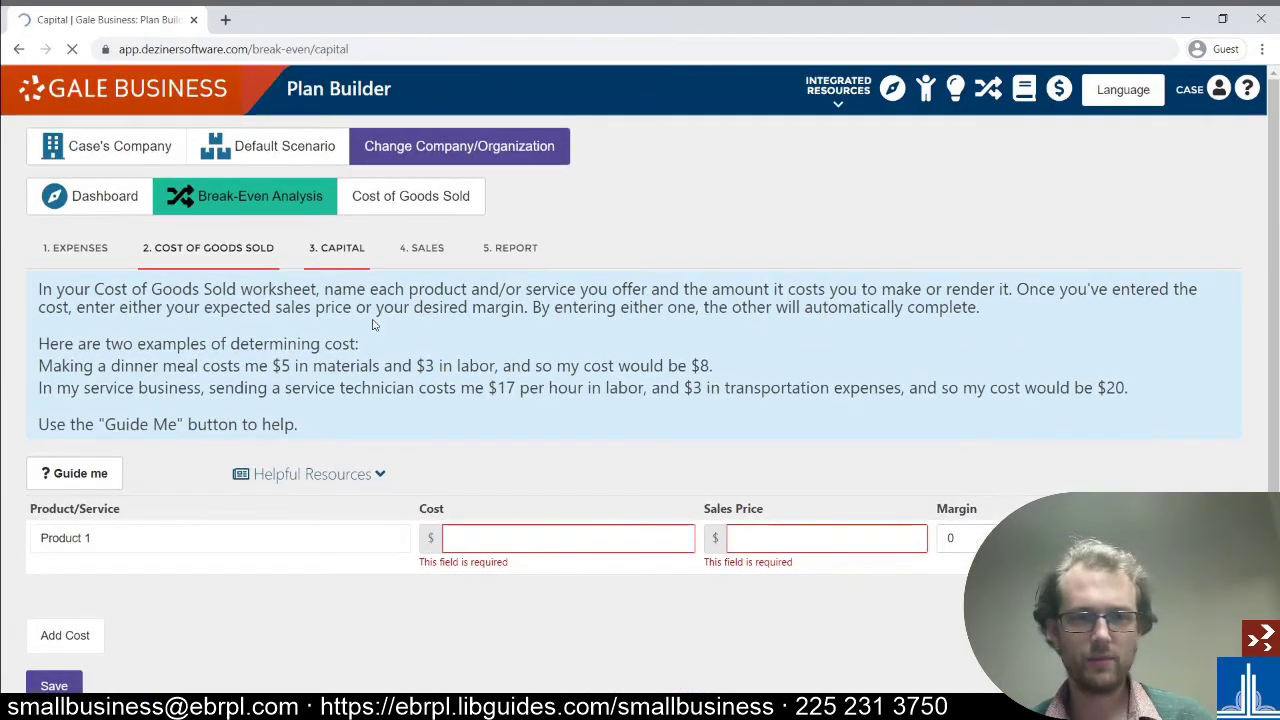
scroll(378, 334, "down", 1)
scroll(378, 334, "down", 1)
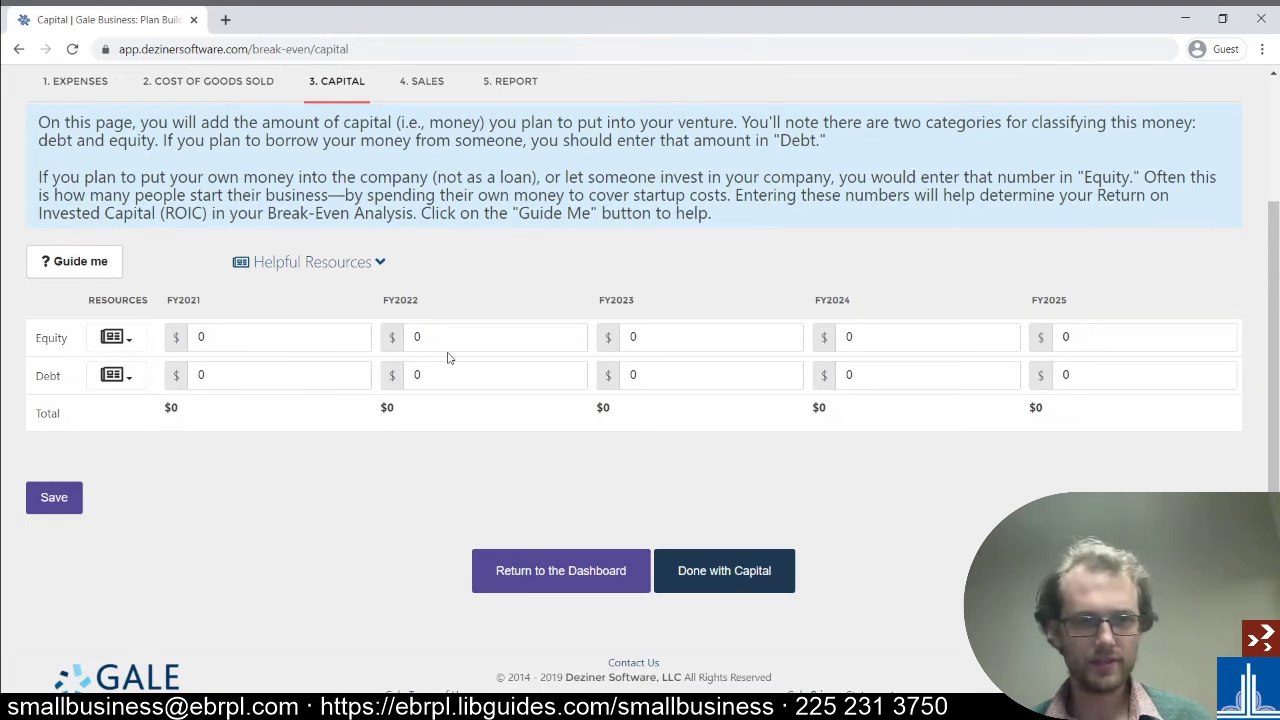
scroll(448, 358, "up", 2)
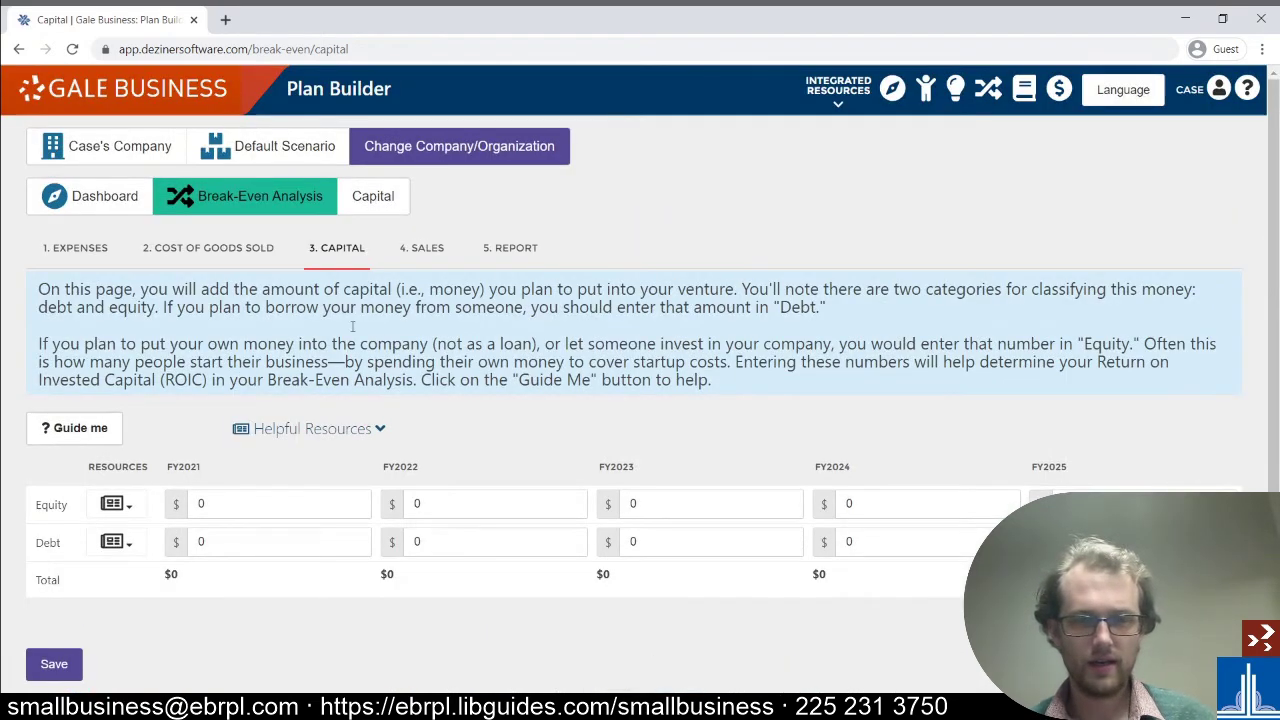
left_click_drag(26, 288, 848, 384)
left_click(848, 389)
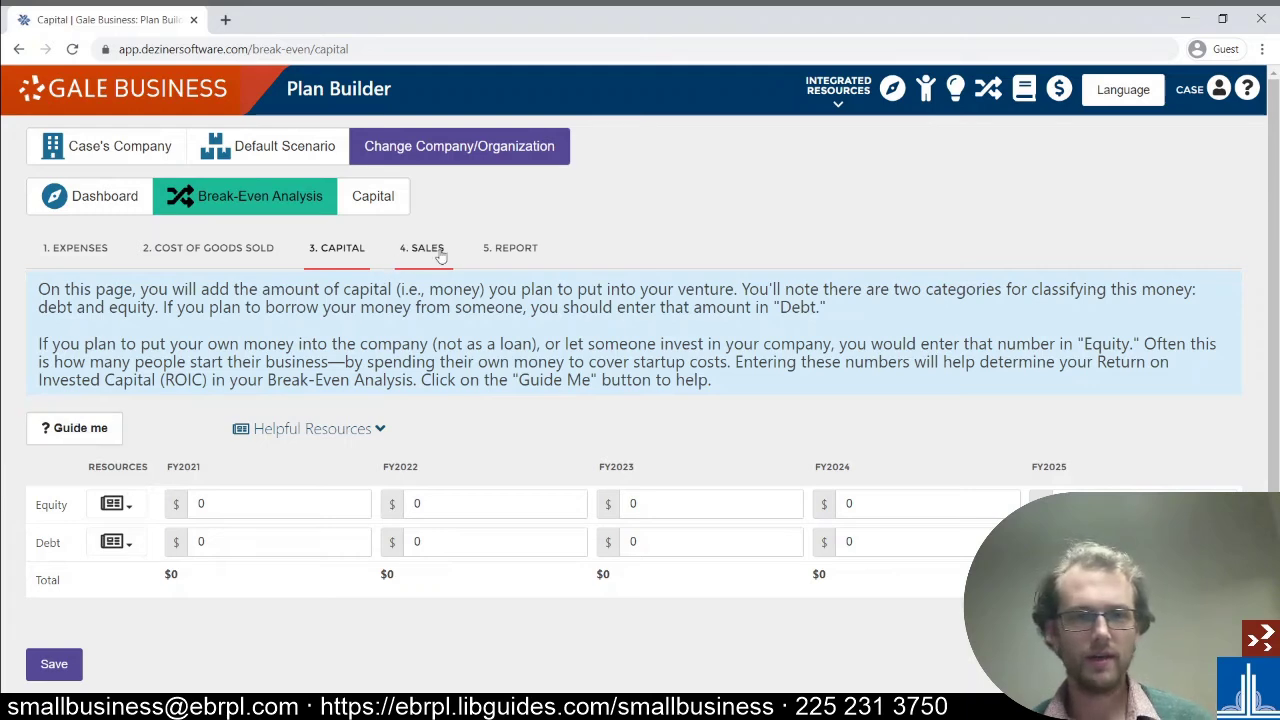
- Open the Break-Even Analysis report, view its all-zero 2021–2025 graph, then go back to the dashboard
left_click(508, 252)
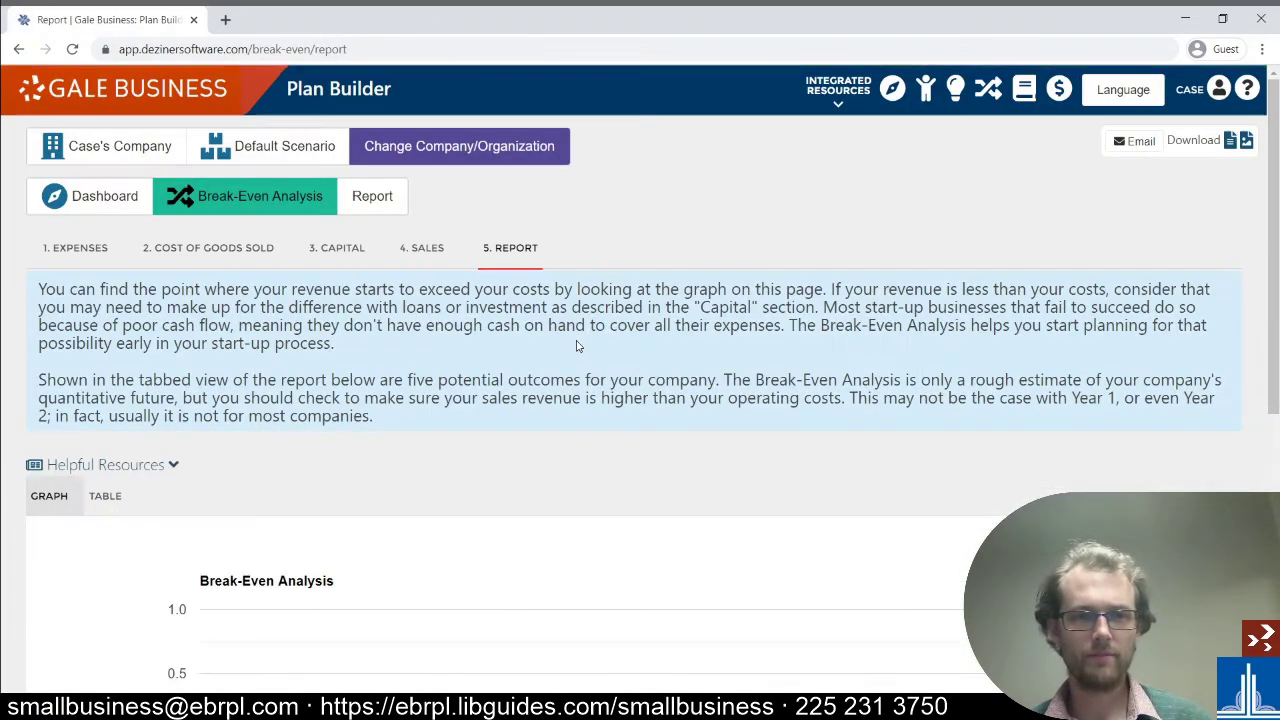
scroll(574, 344, "down", 5)
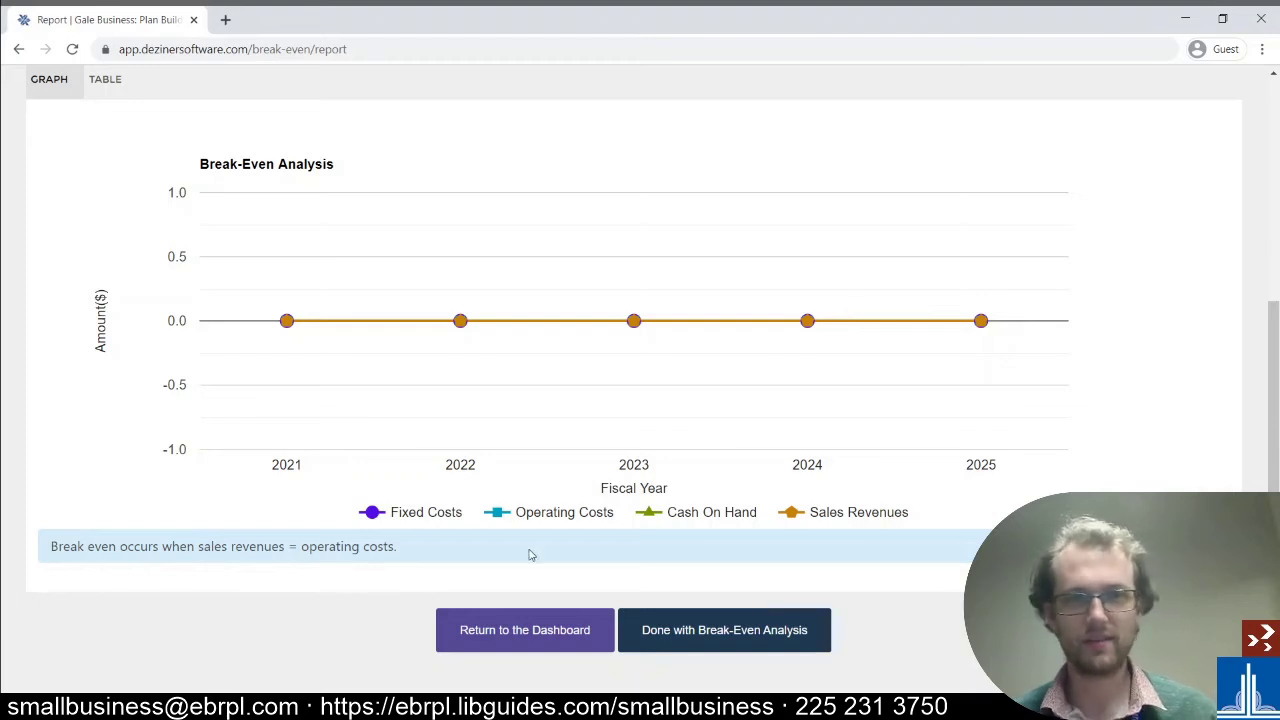
left_click(527, 637)
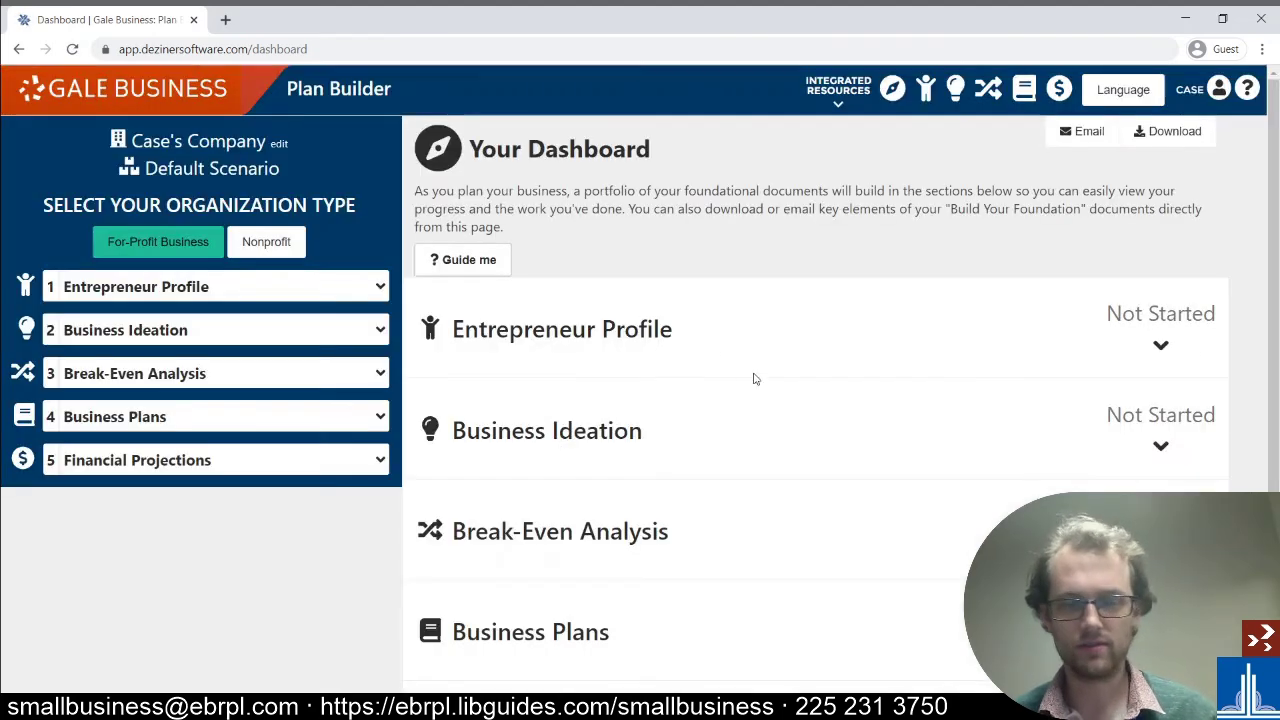
- Expand the dashboard's Business Plans section to show its In Progress Basic Information summary
scroll(760, 373, "down", 2)
left_click(692, 462)
scroll(705, 460, "down", 3)
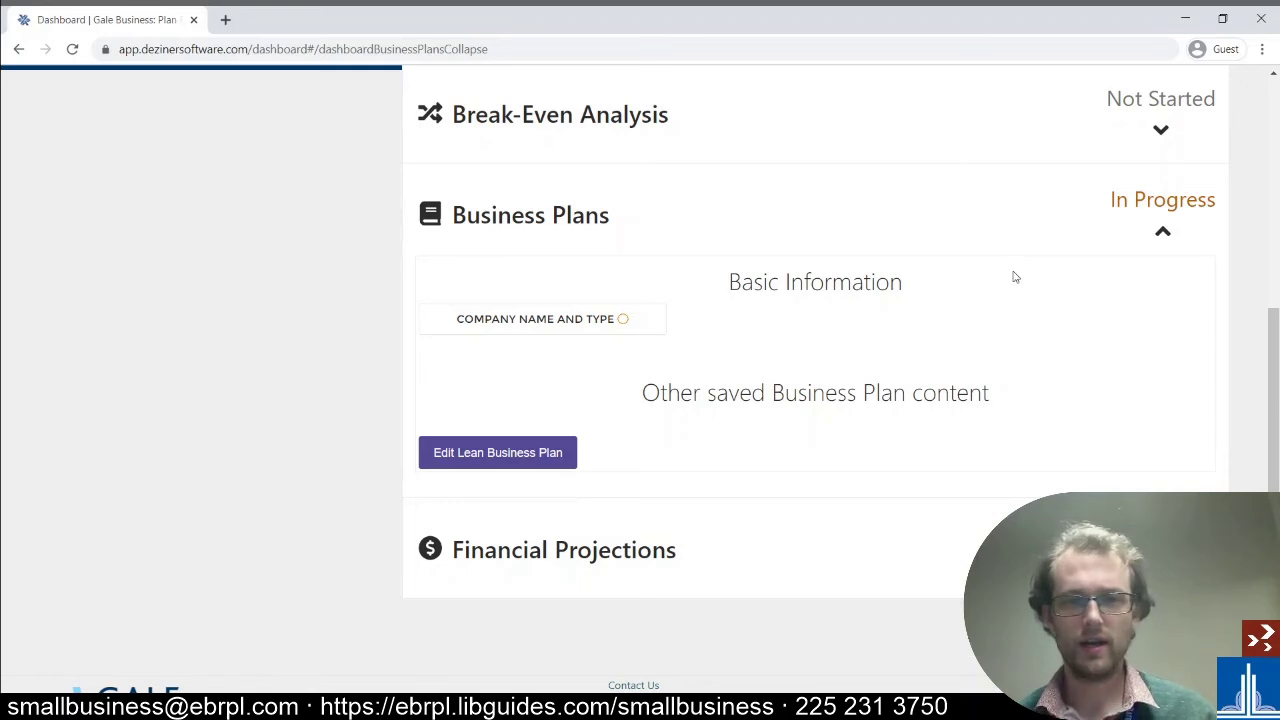
- Open the Lean Business Plan editor and expand the Company Name and Type and Mission and Overview sections
left_click(522, 453)
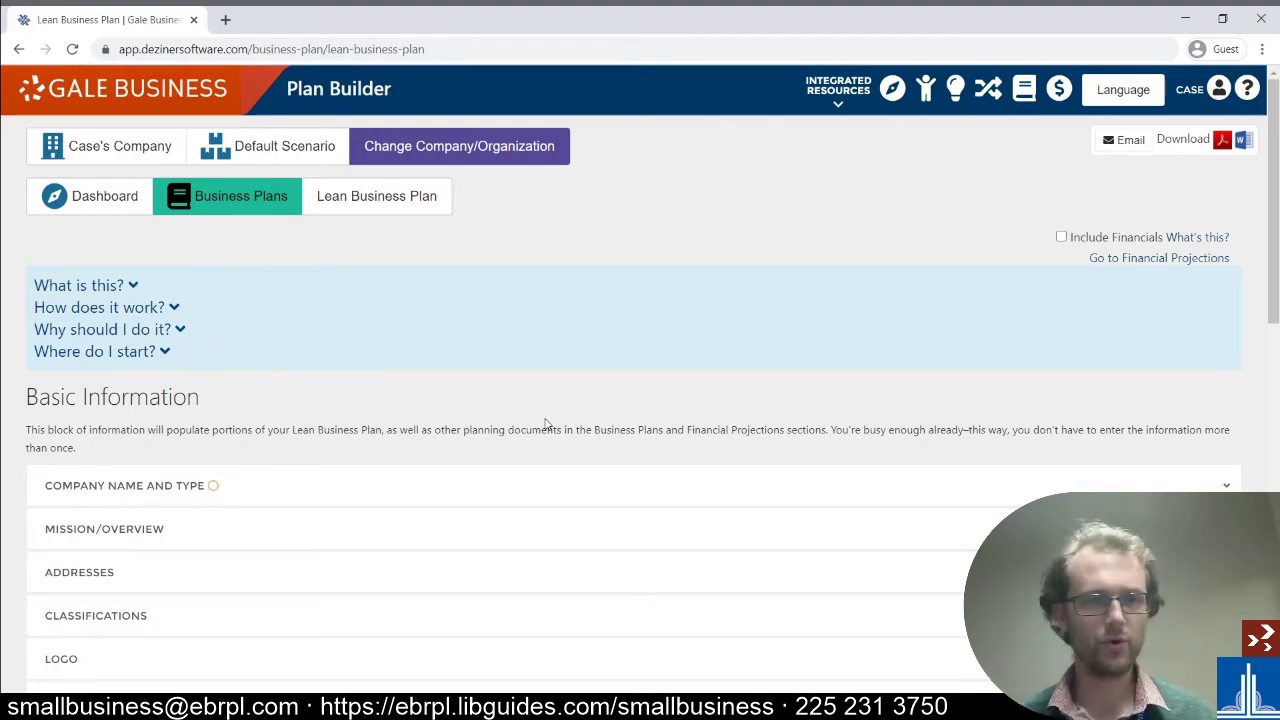
scroll(526, 357, "down", 2)
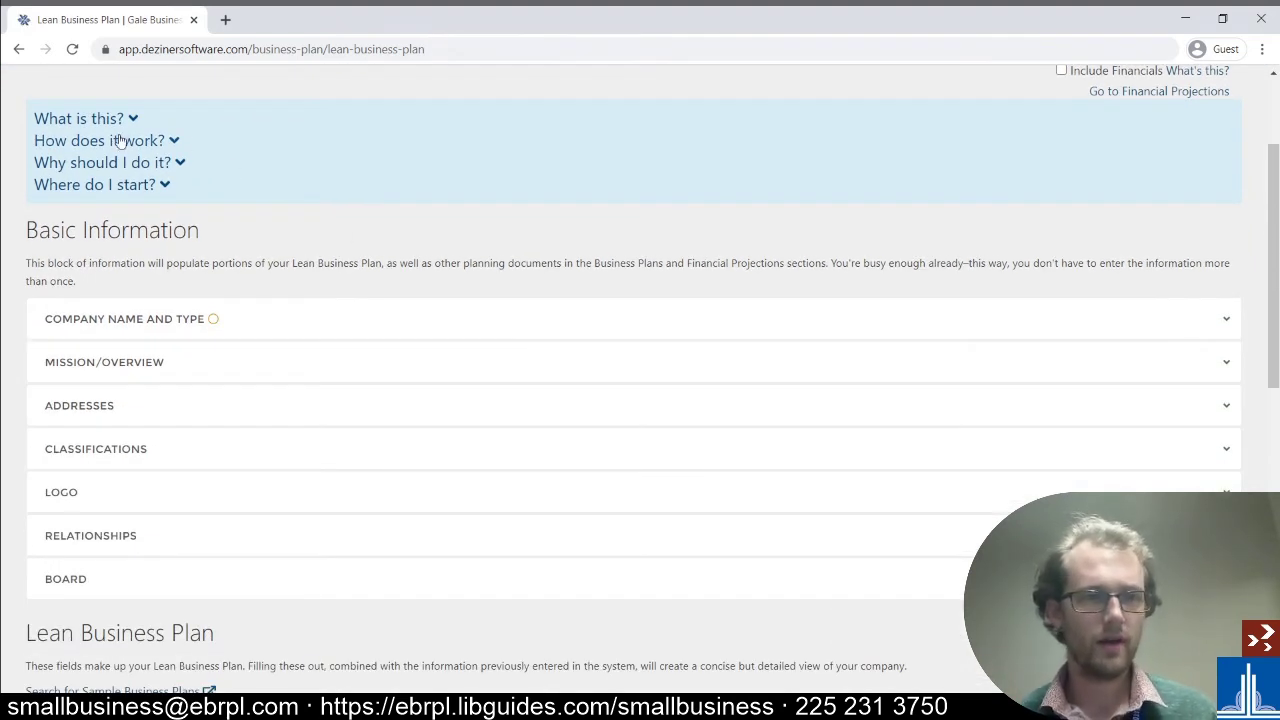
scroll(340, 203, "down", 1)
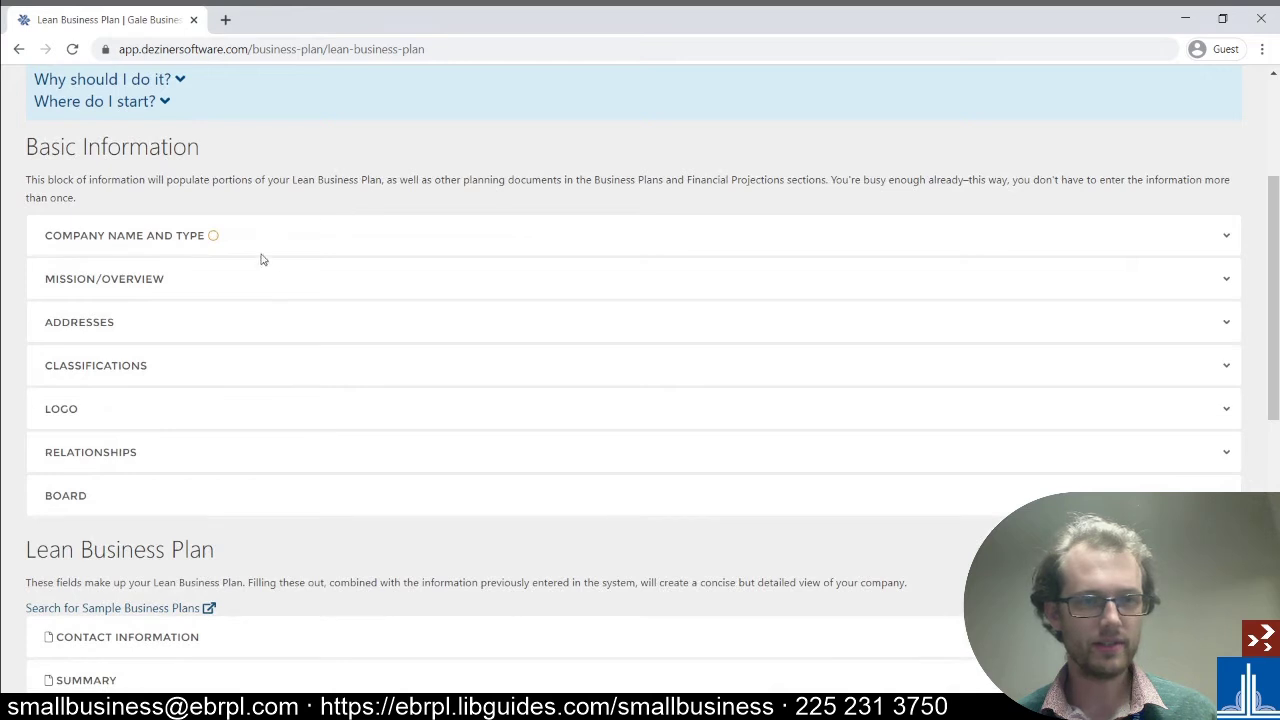
left_click(220, 237)
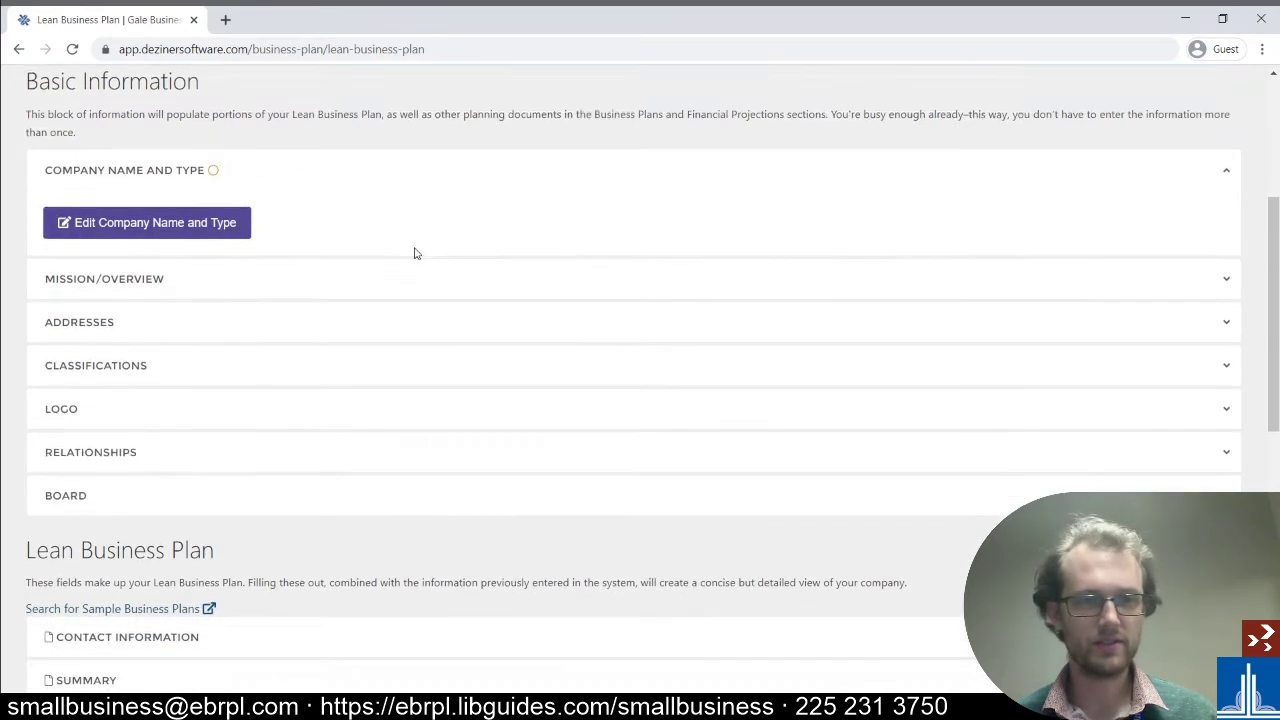
left_click(180, 261)
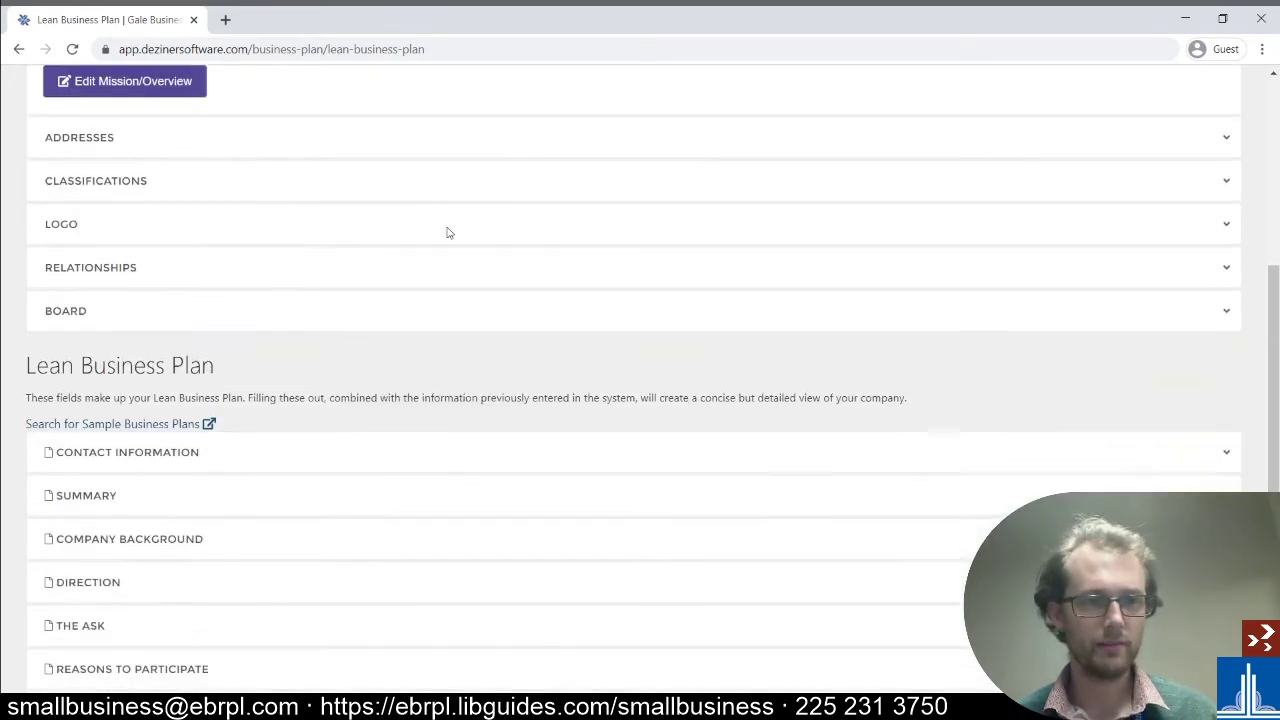
- Expand the Addresses, Logo and Relationships sections and look through their contents
left_click(136, 143)
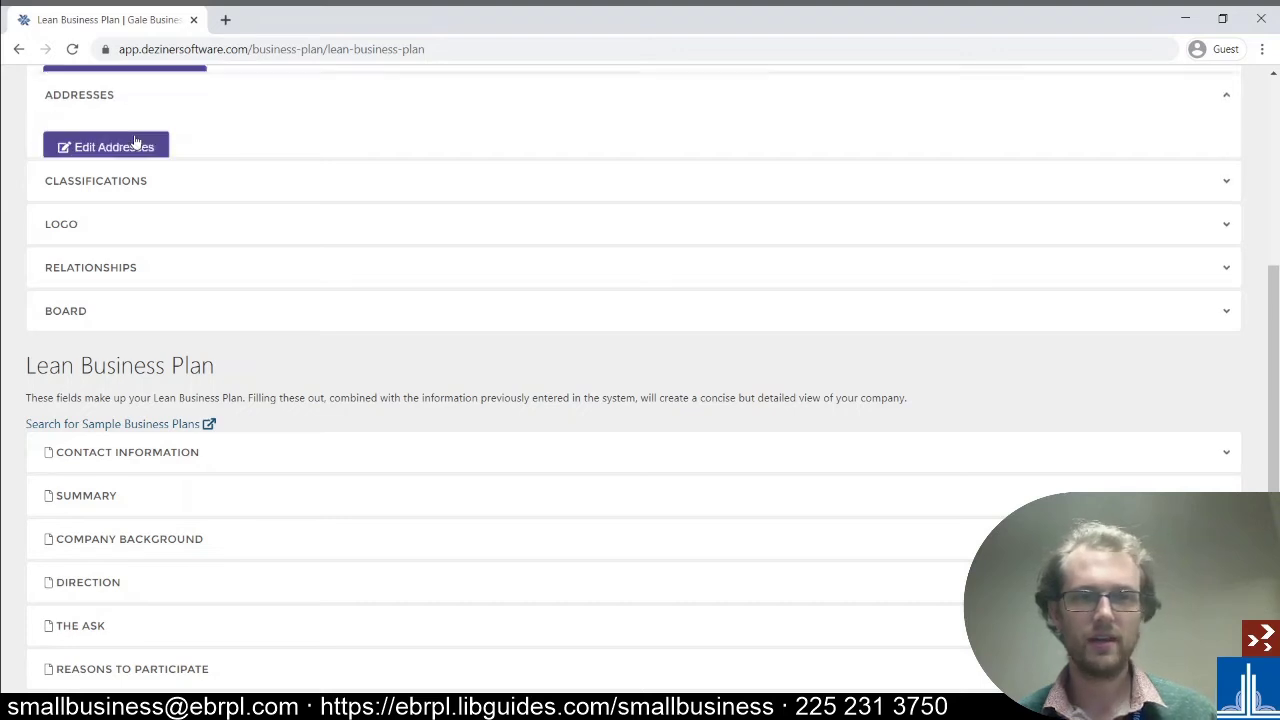
scroll(485, 176, "up", 1)
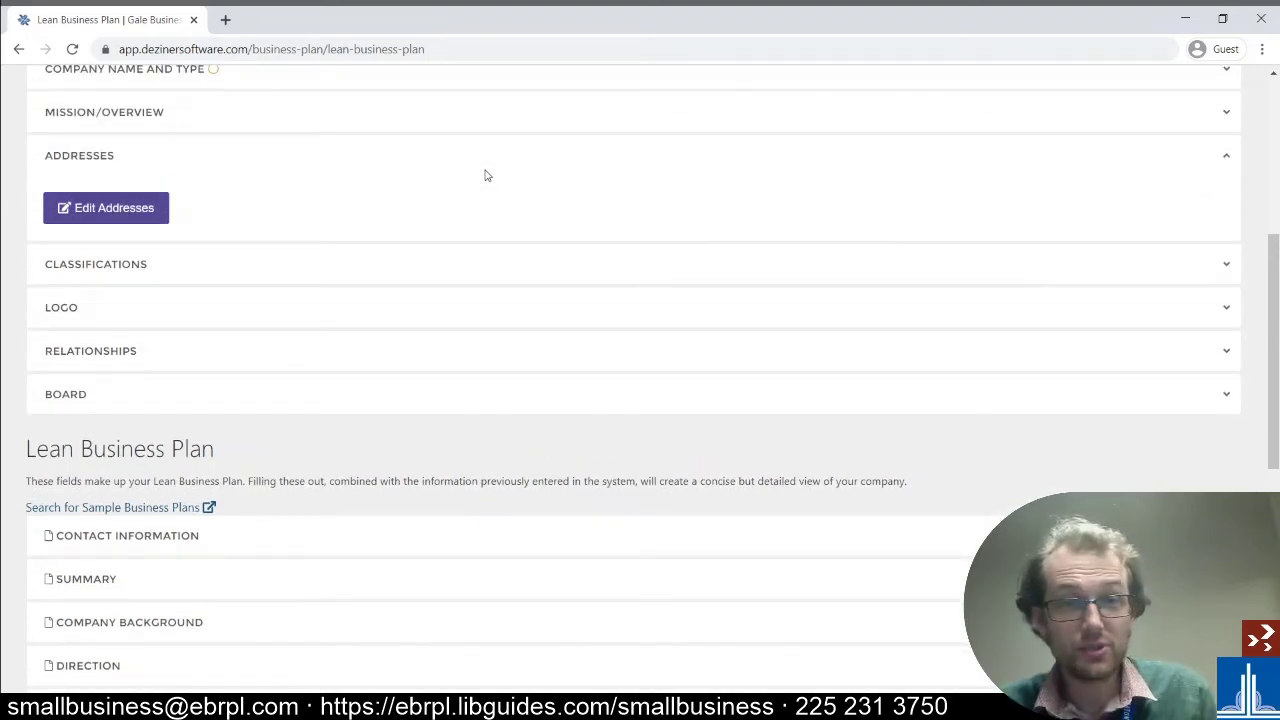
left_click(216, 308)
left_click(219, 357)
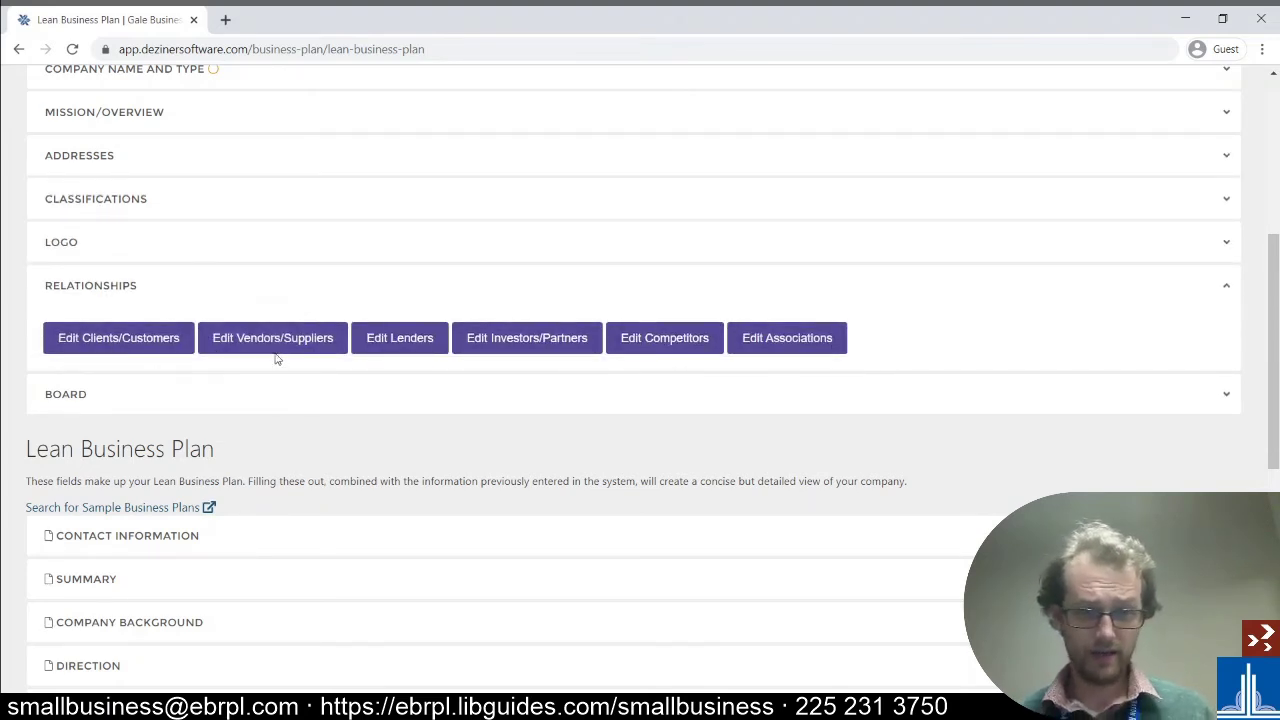
scroll(765, 341, "down", 4)
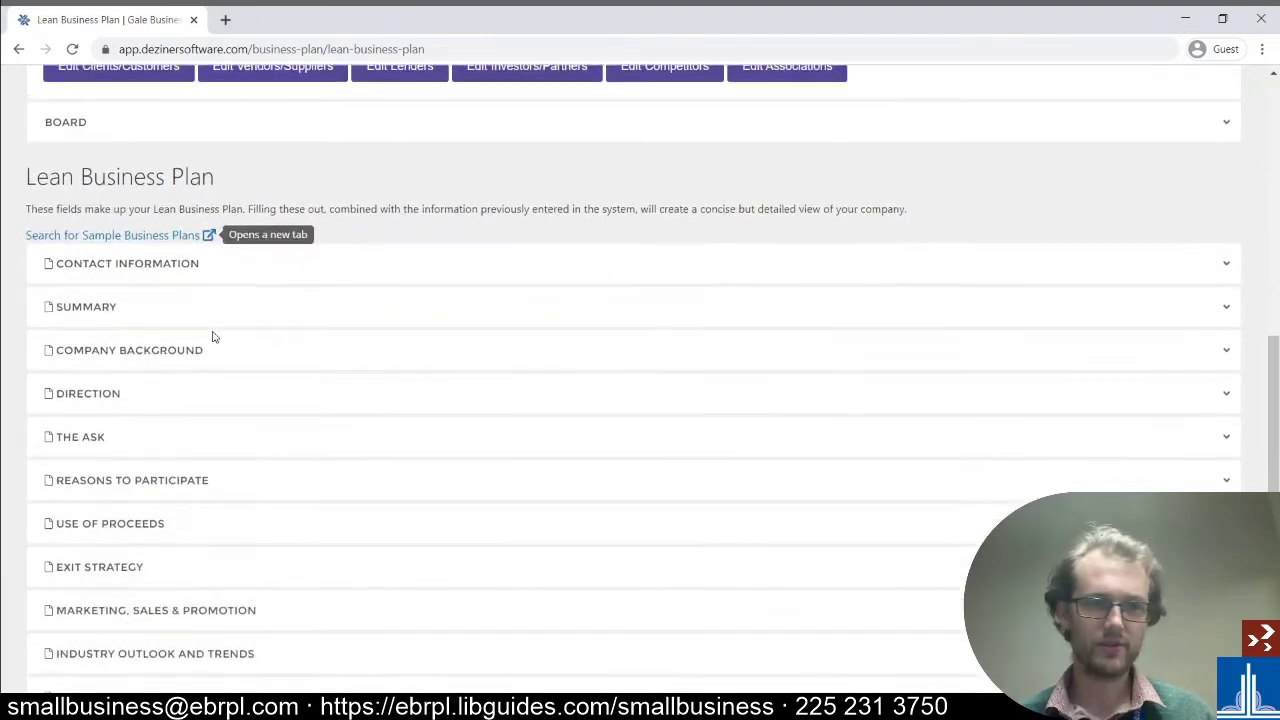
scroll(633, 379, "down", 2)
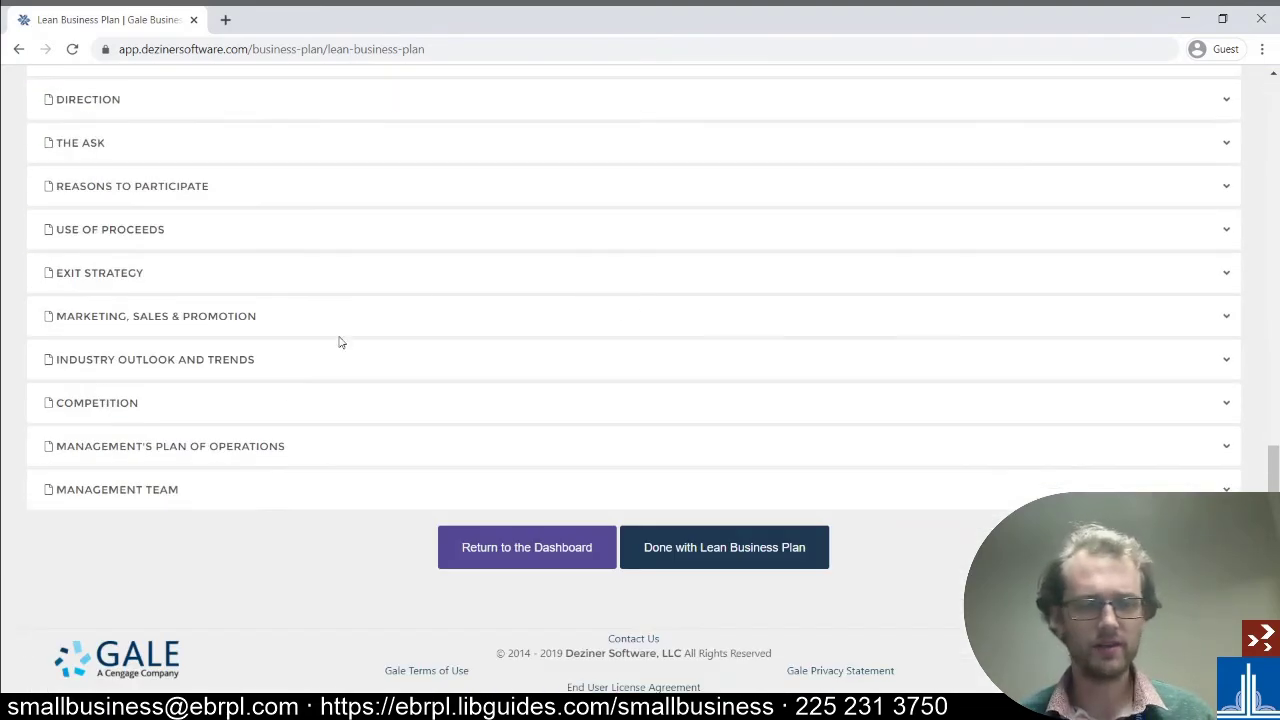
scroll(514, 349, "up", 5)
scroll(514, 348, "down", 2)
scroll(511, 346, "up", 6)
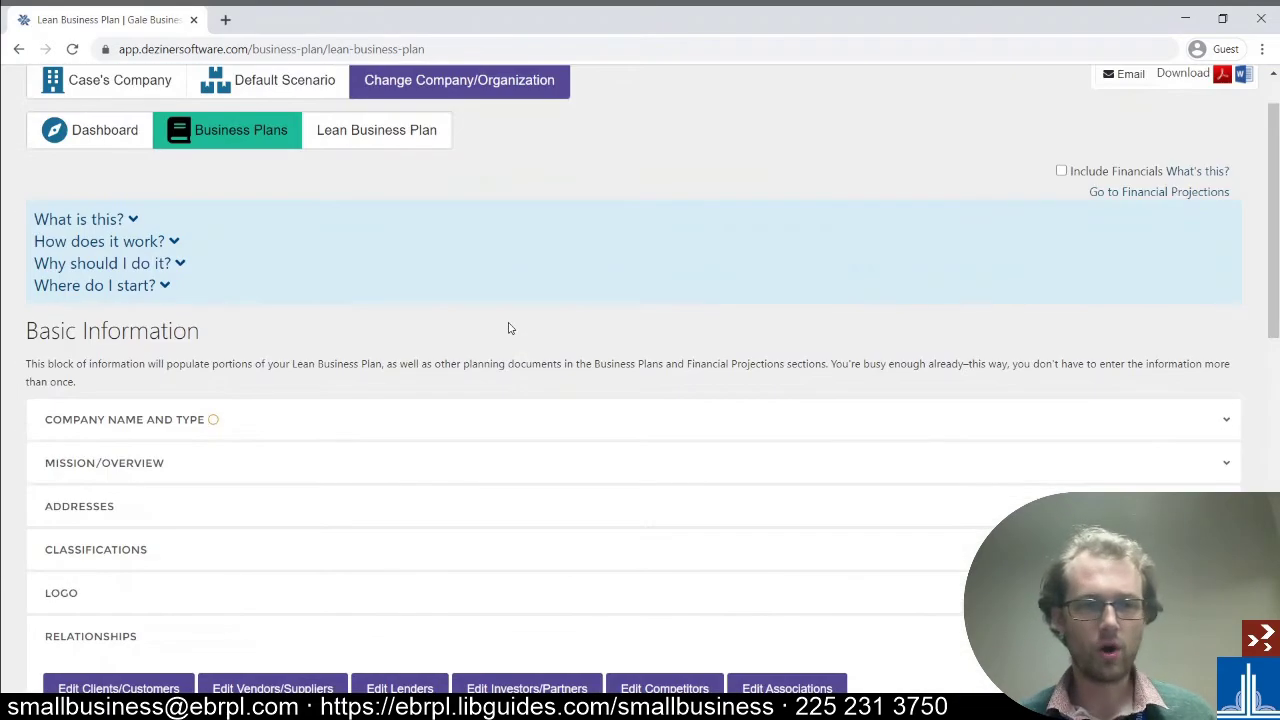
scroll(507, 326, "up", 1)
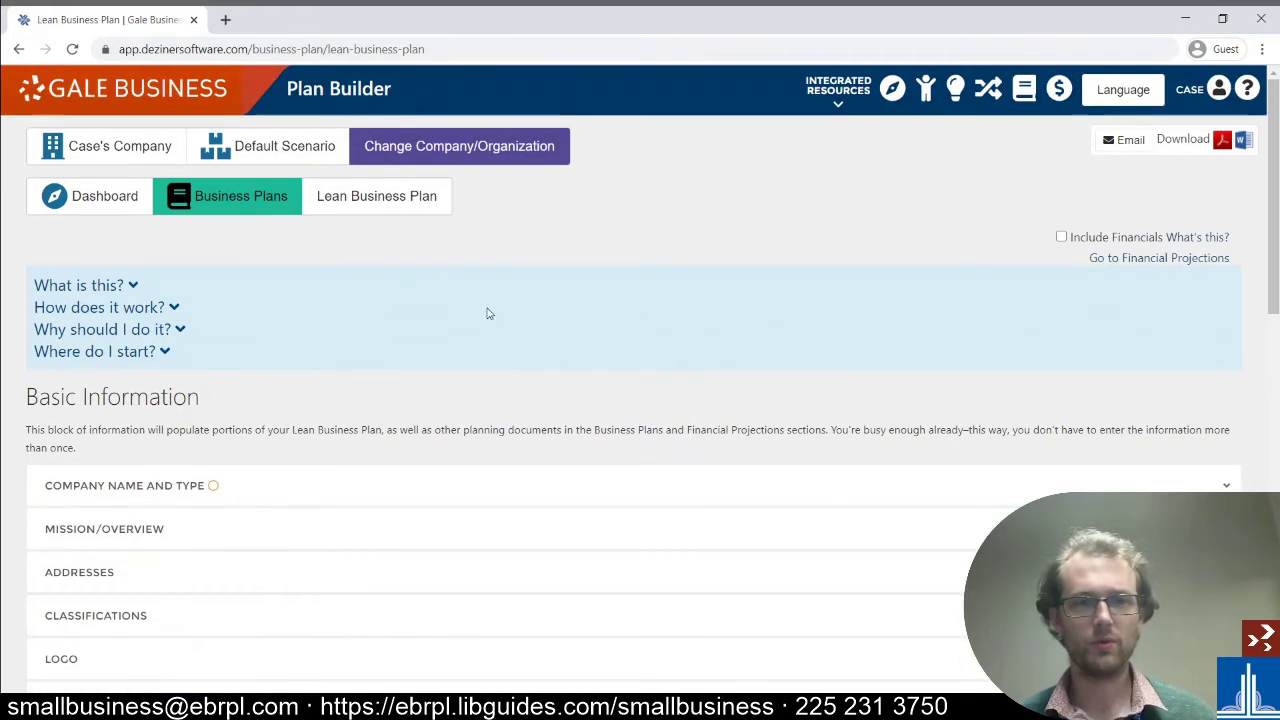
- Return to the dashboard and open the Financial Projections editor
left_click(82, 199)
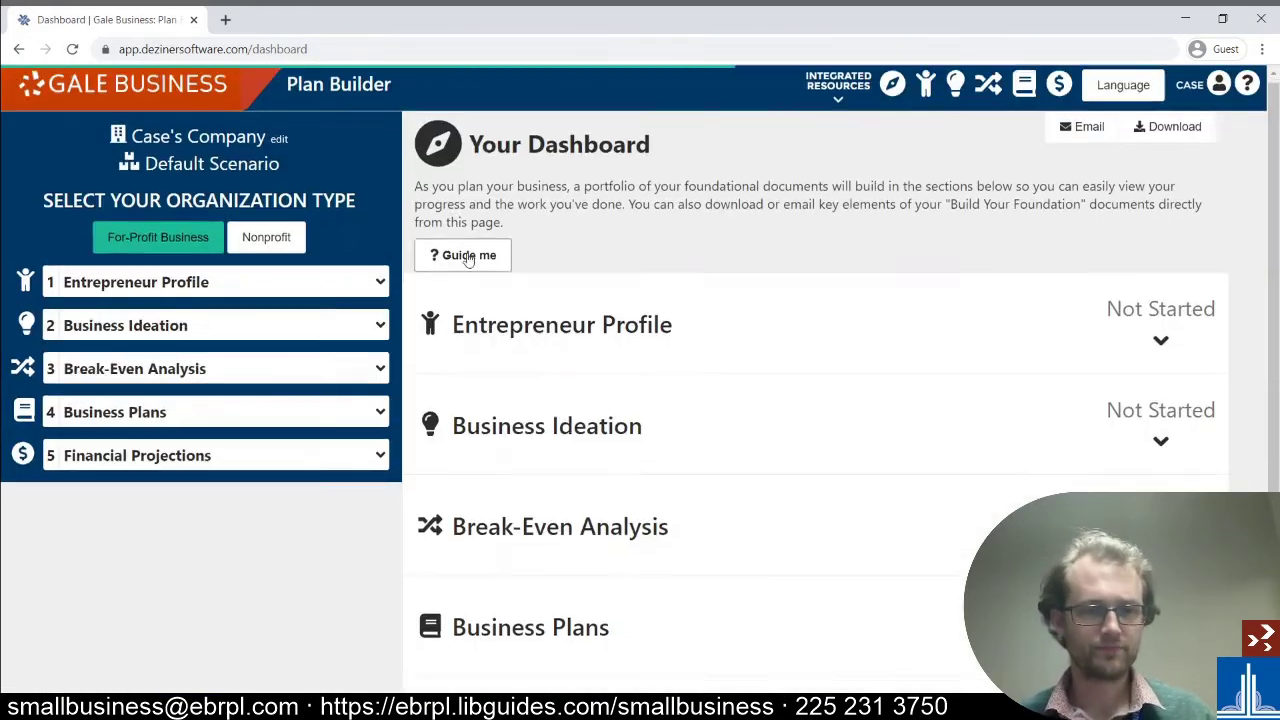
scroll(723, 543, "down", 3)
left_click(723, 528)
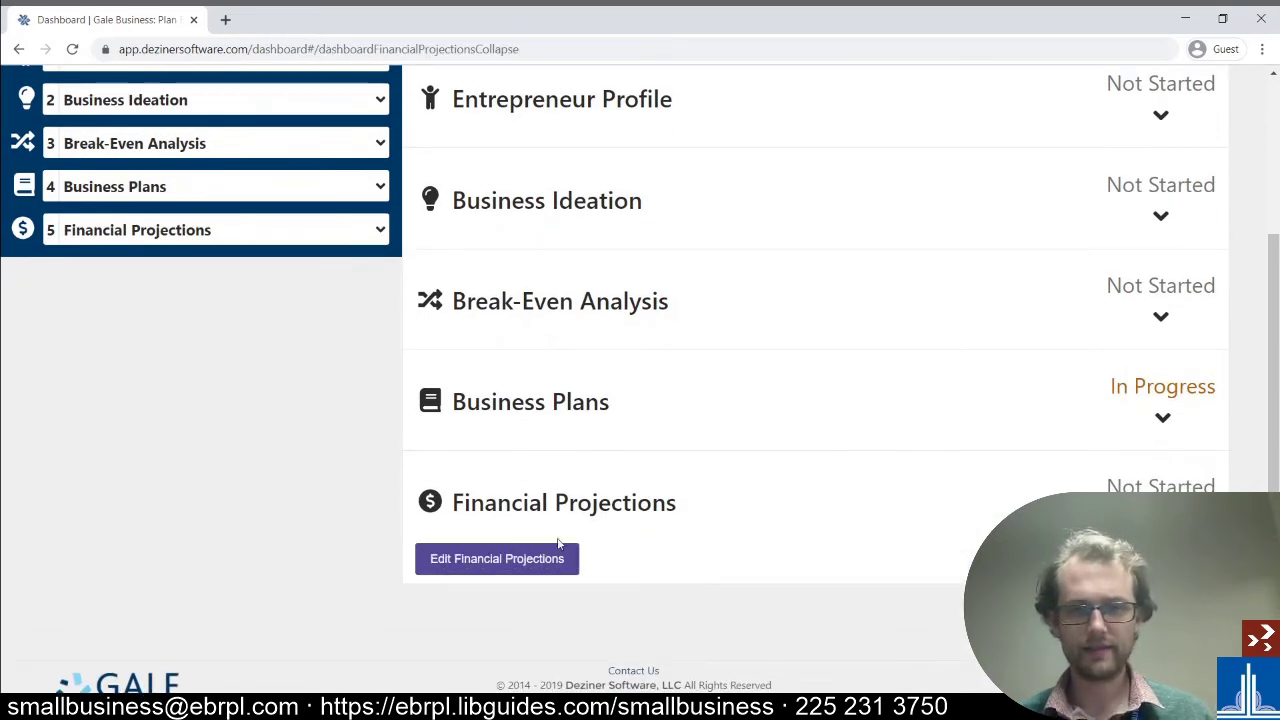
left_click(505, 558)
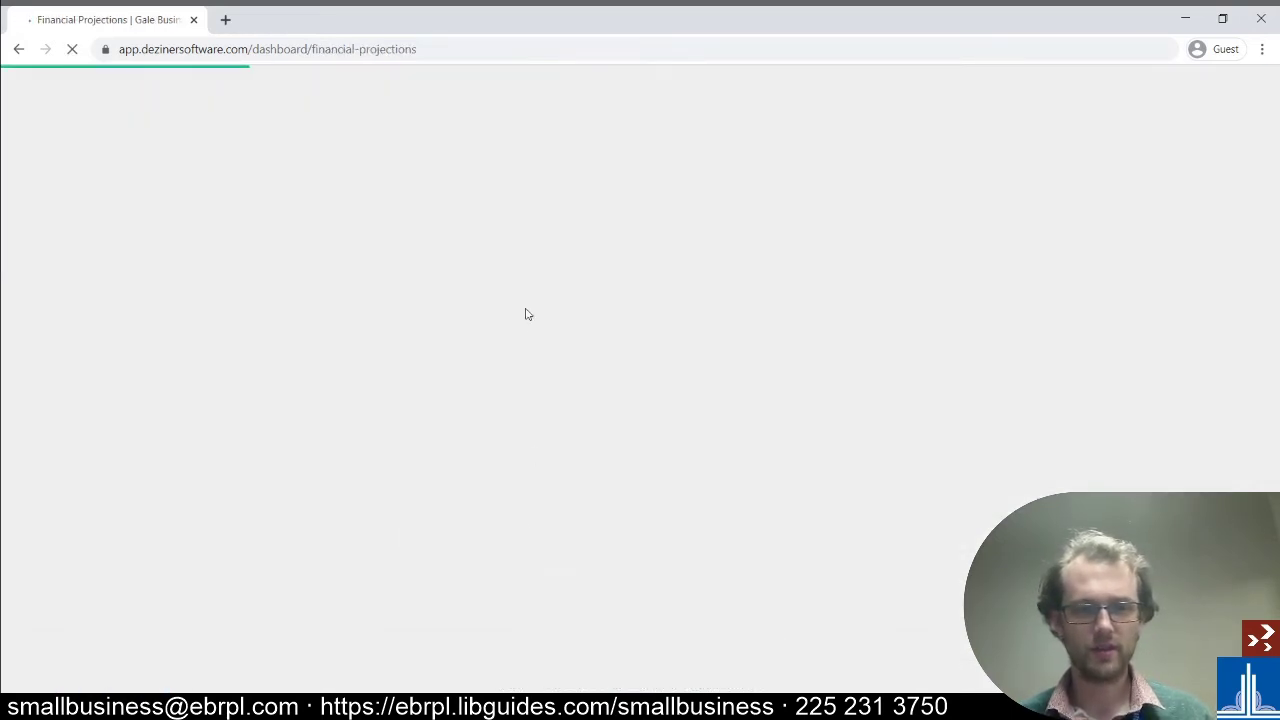
- Expand Capital Expenditures and go to the empty Capital Equipment page
scroll(846, 253, "down", 3)
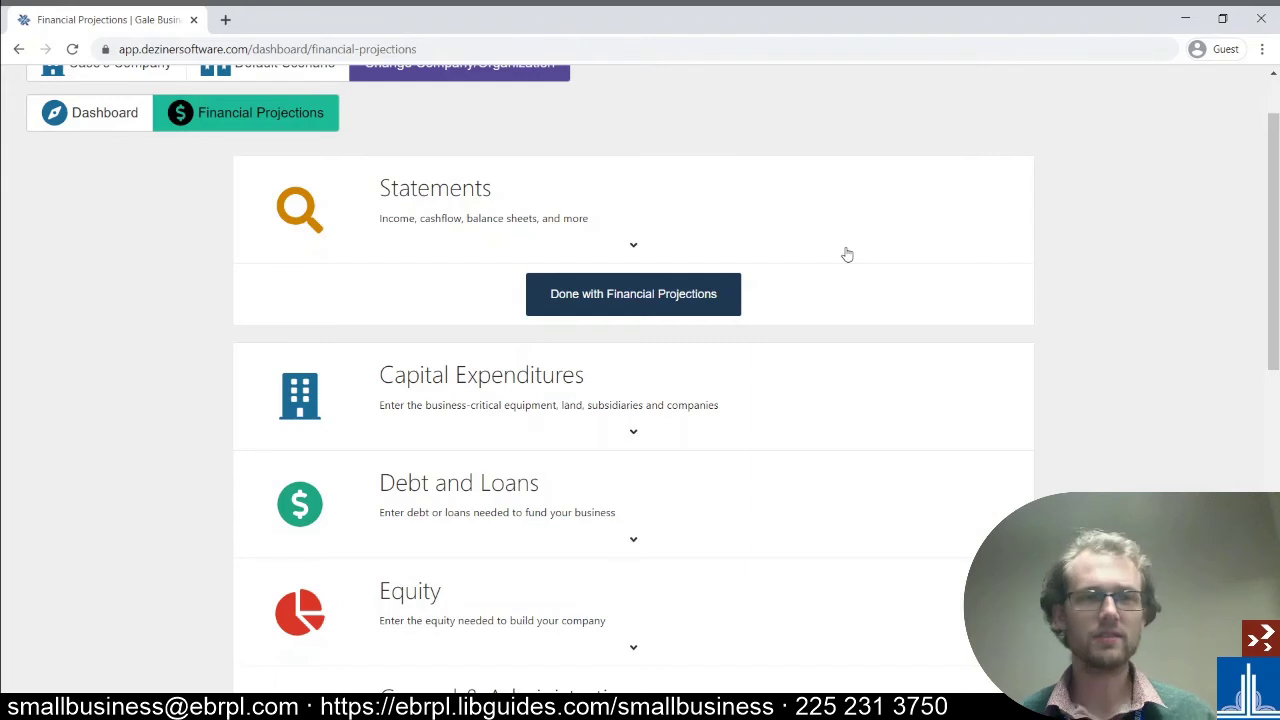
scroll(845, 257, "down", 1)
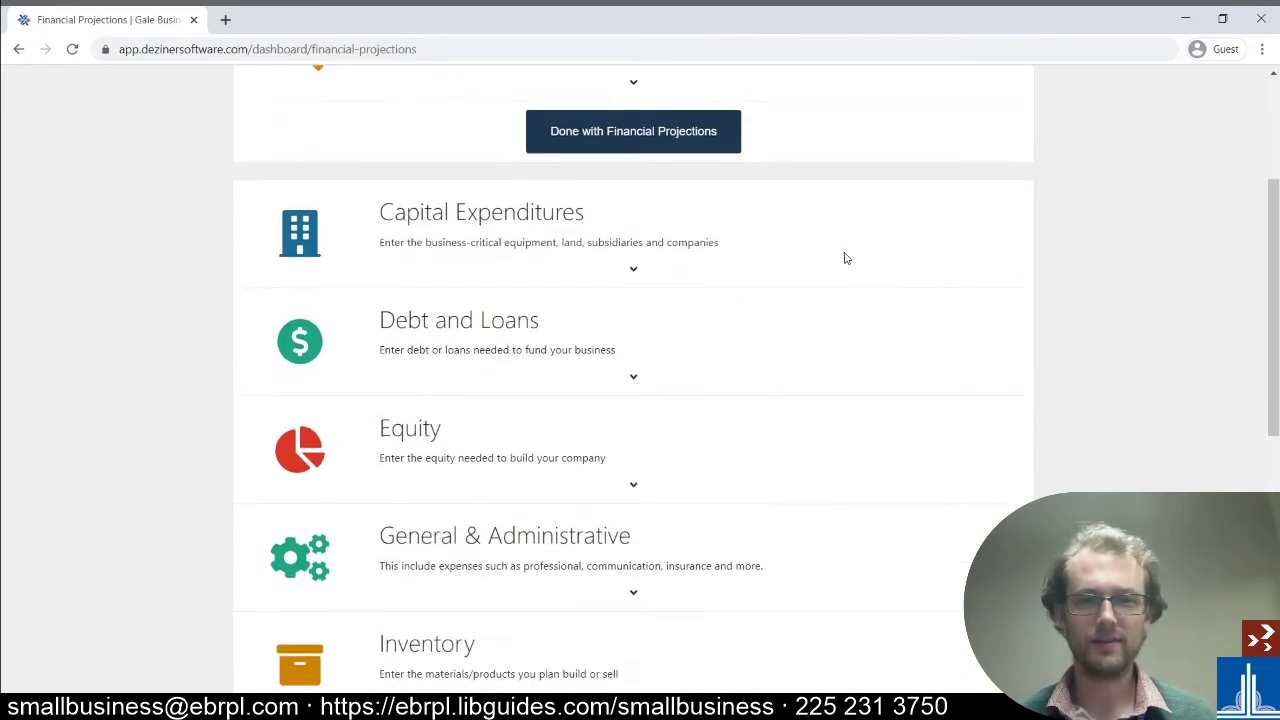
left_click(629, 266)
scroll(366, 257, "down", 1)
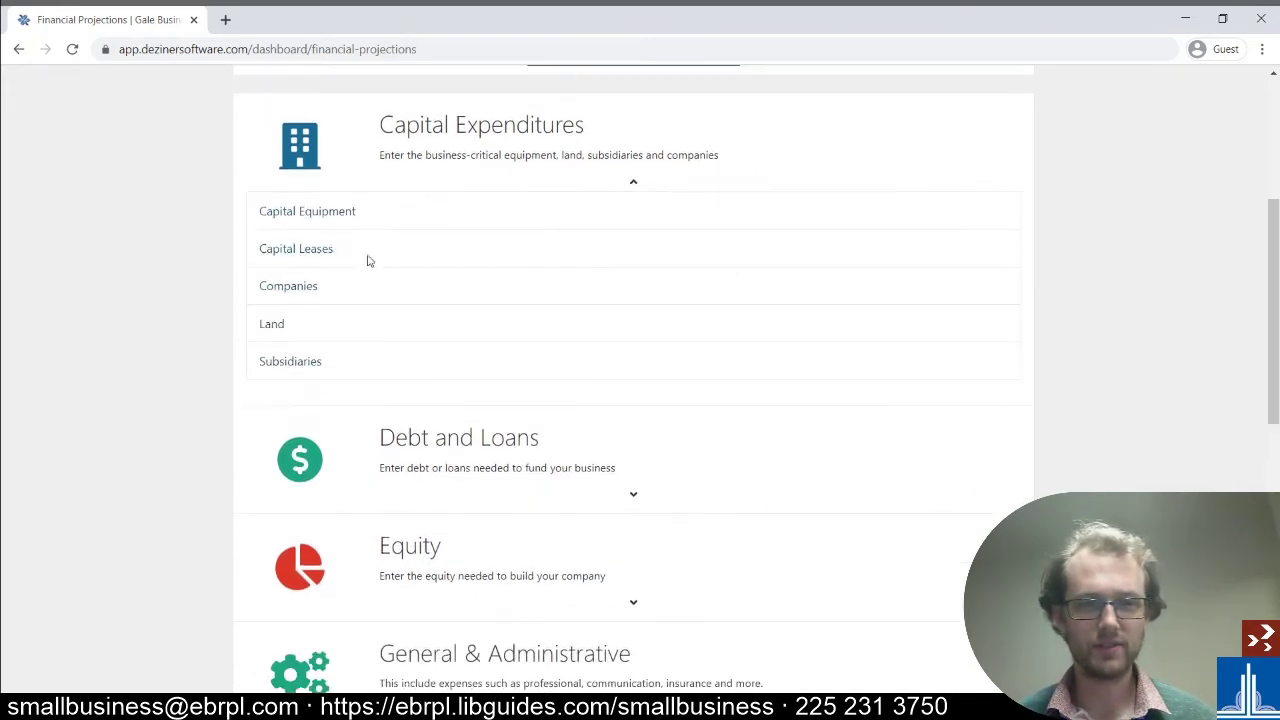
left_click(313, 213)
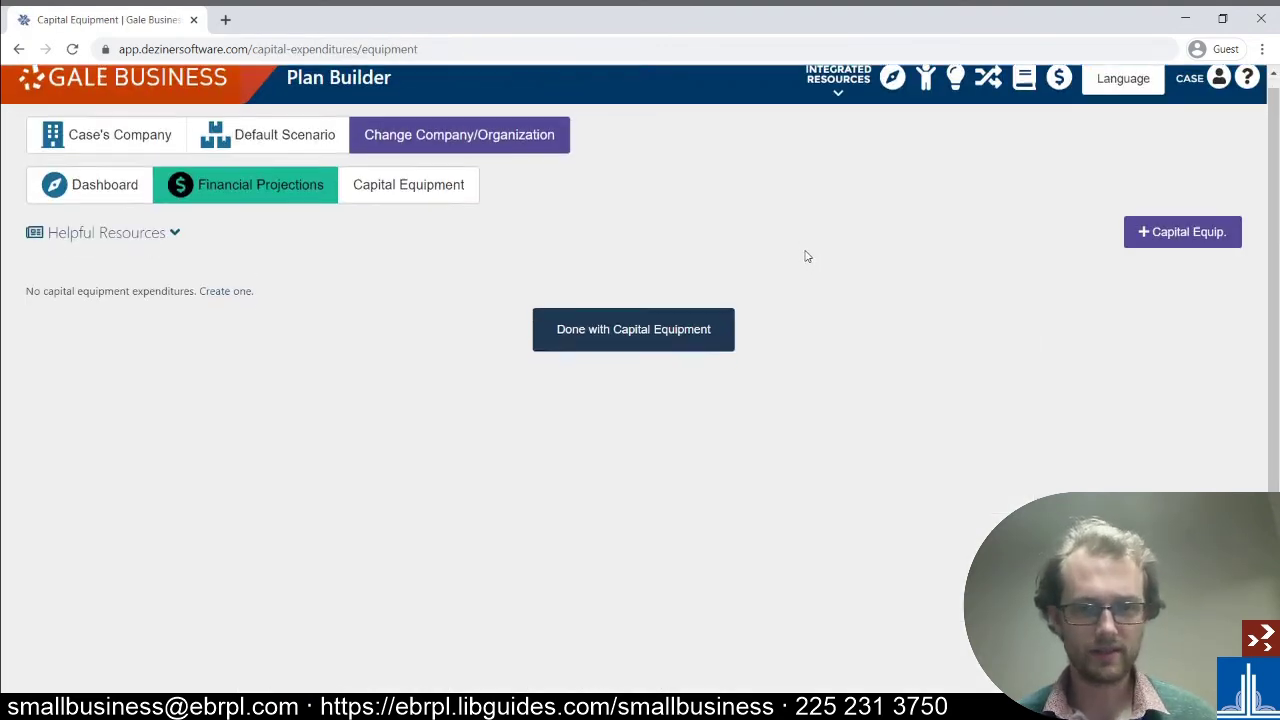
- Start a new capital equipment item and look over the blank Add Capital Equipment form
left_click(1176, 178)
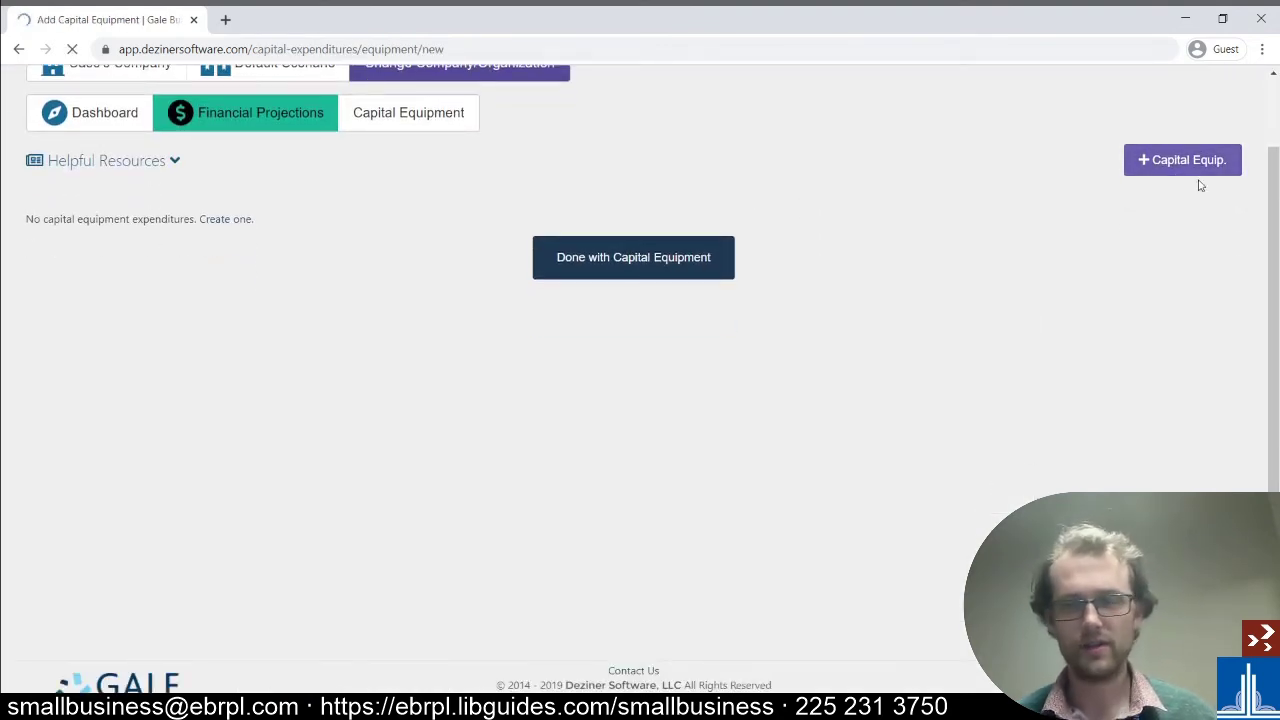
scroll(608, 214, "down", 3)
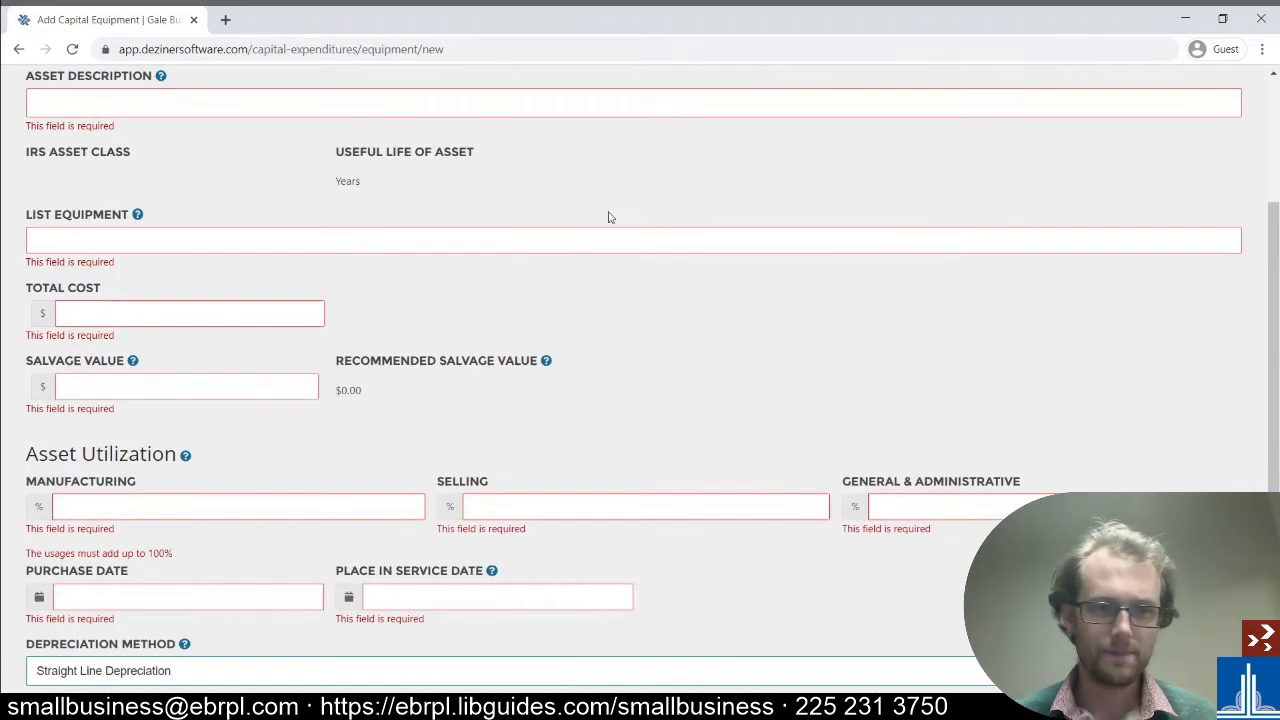
scroll(586, 206, "up", 3)
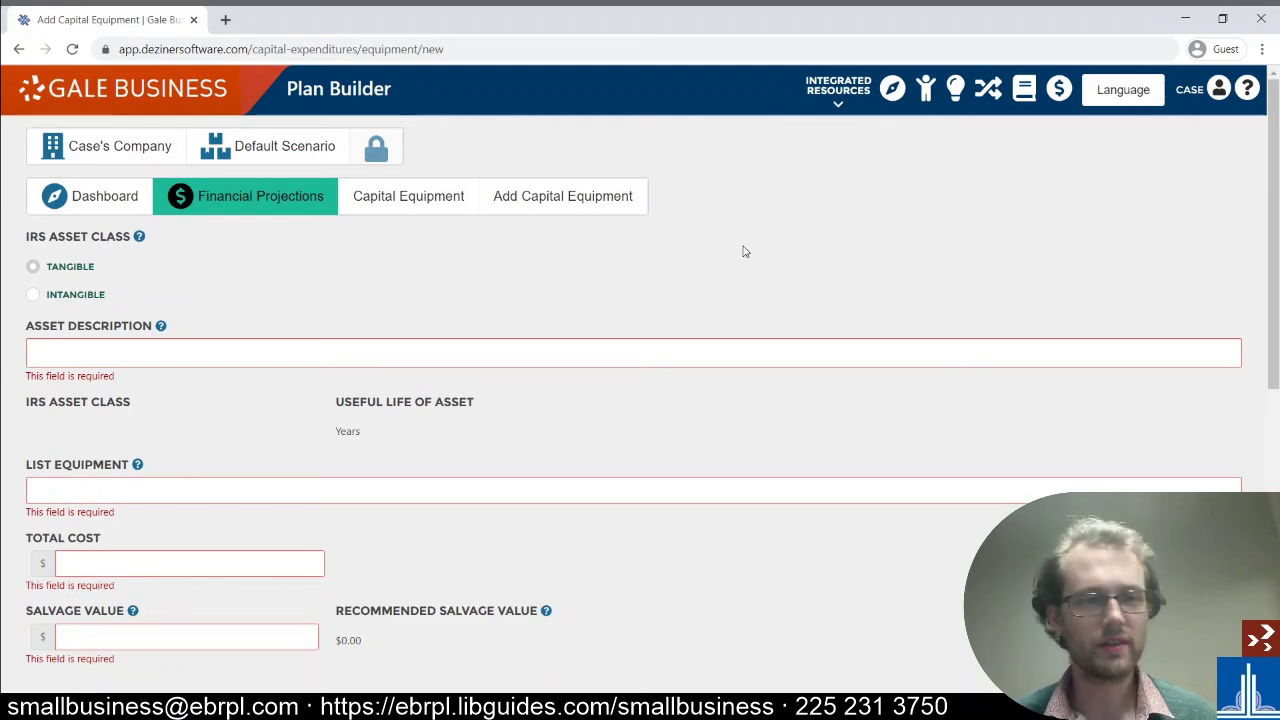
scroll(743, 251, "down", 2)
scroll(743, 248, "down", 4)
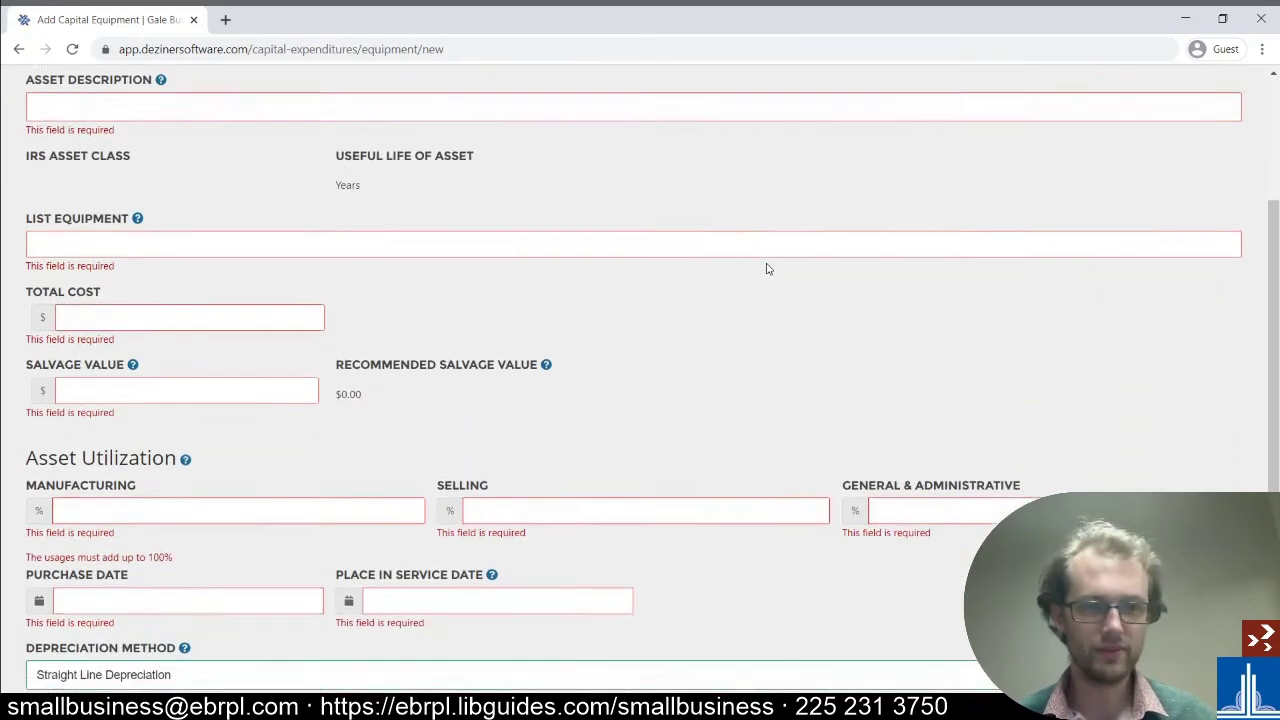
- Select the Manufacturing usage percentage field, check the help tips, then return to the dashboard unfilled
left_click(256, 262)
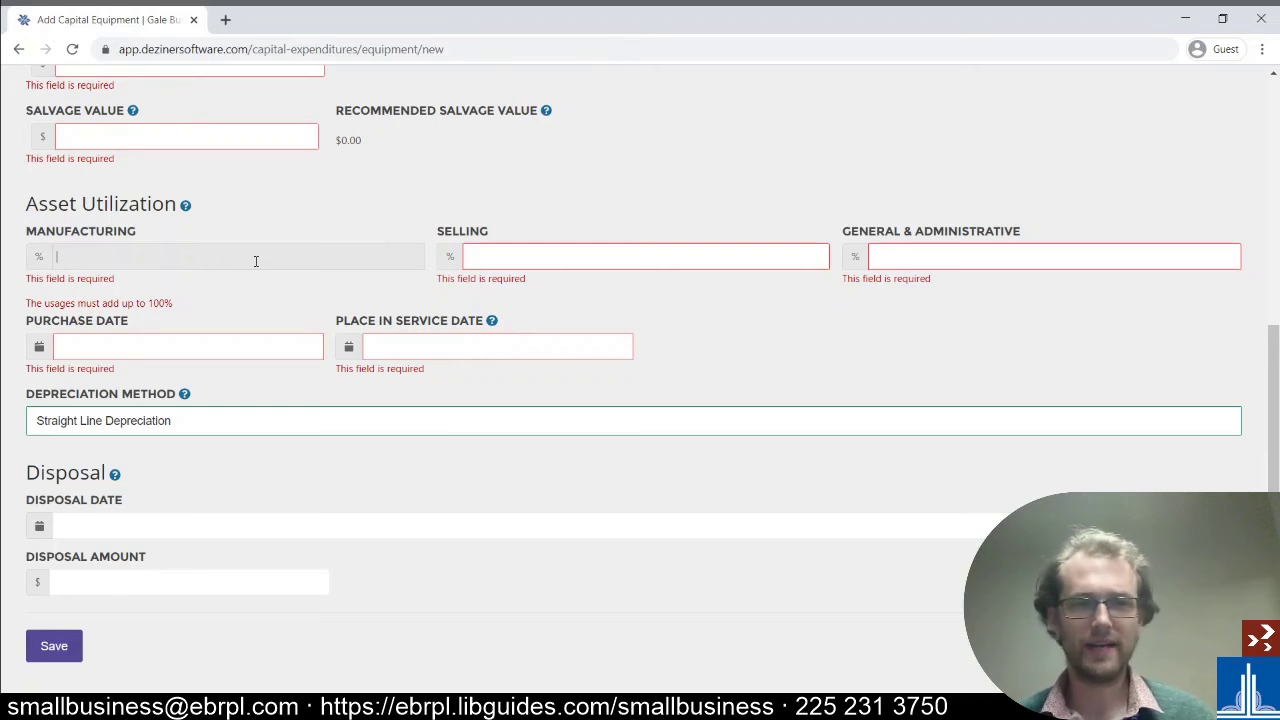
mouse_move(186, 207)
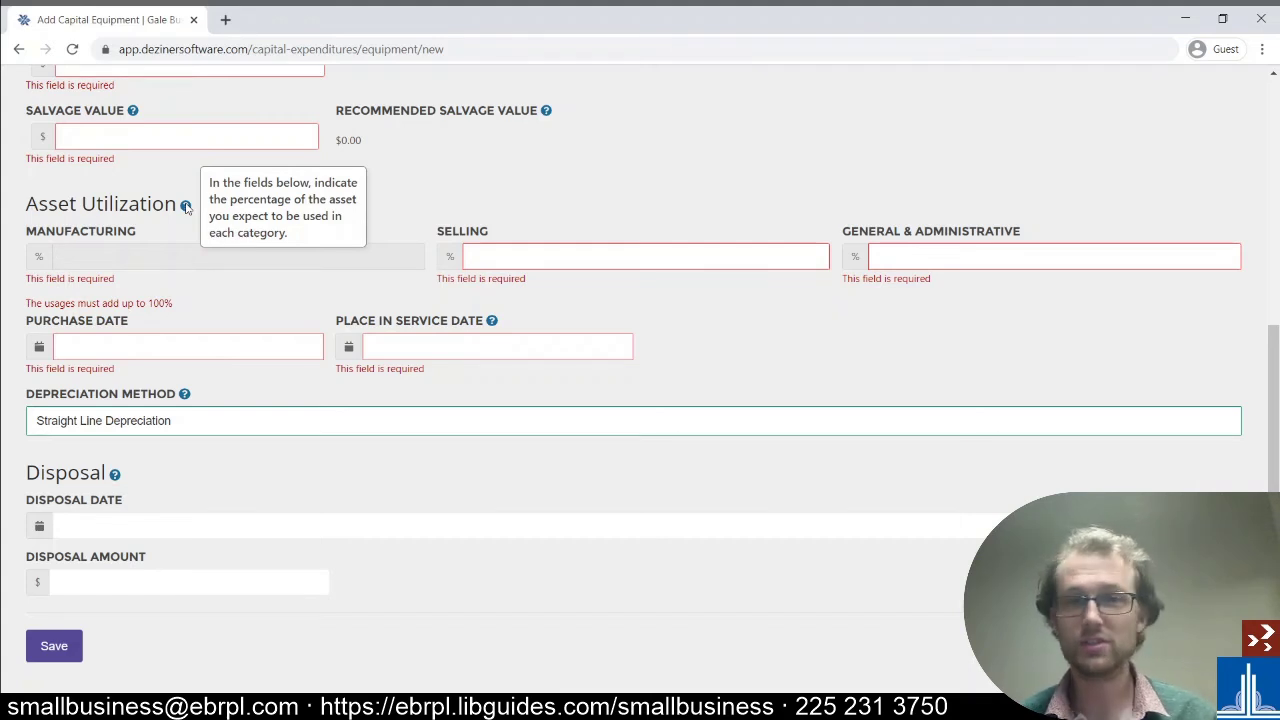
mouse_move(489, 320)
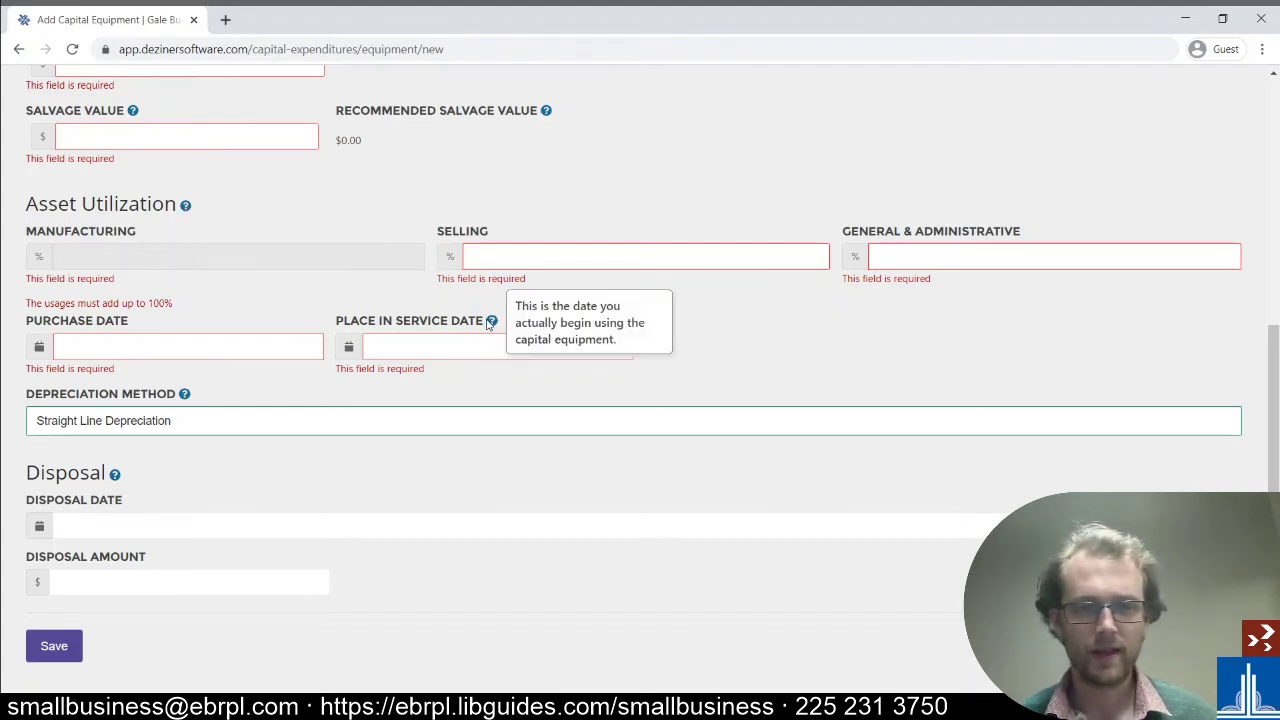
scroll(414, 335, "down", 1)
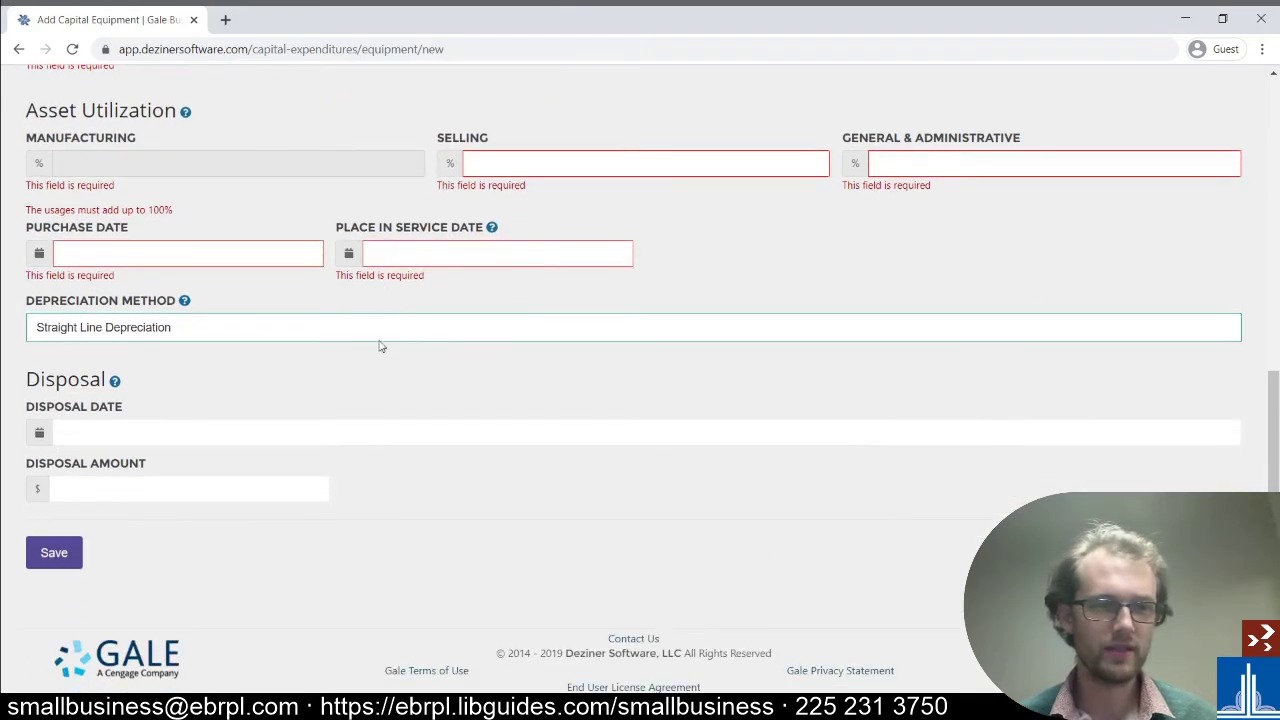
scroll(538, 388, "up", 10)
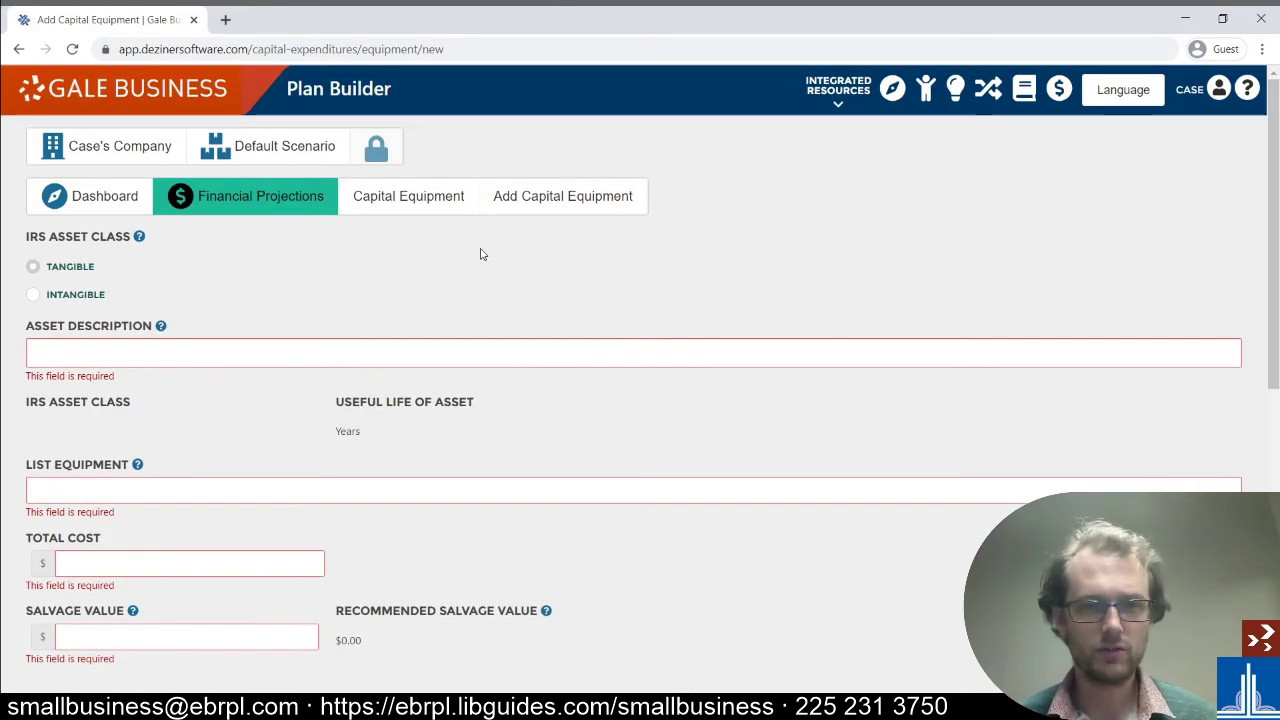
left_click(103, 205)
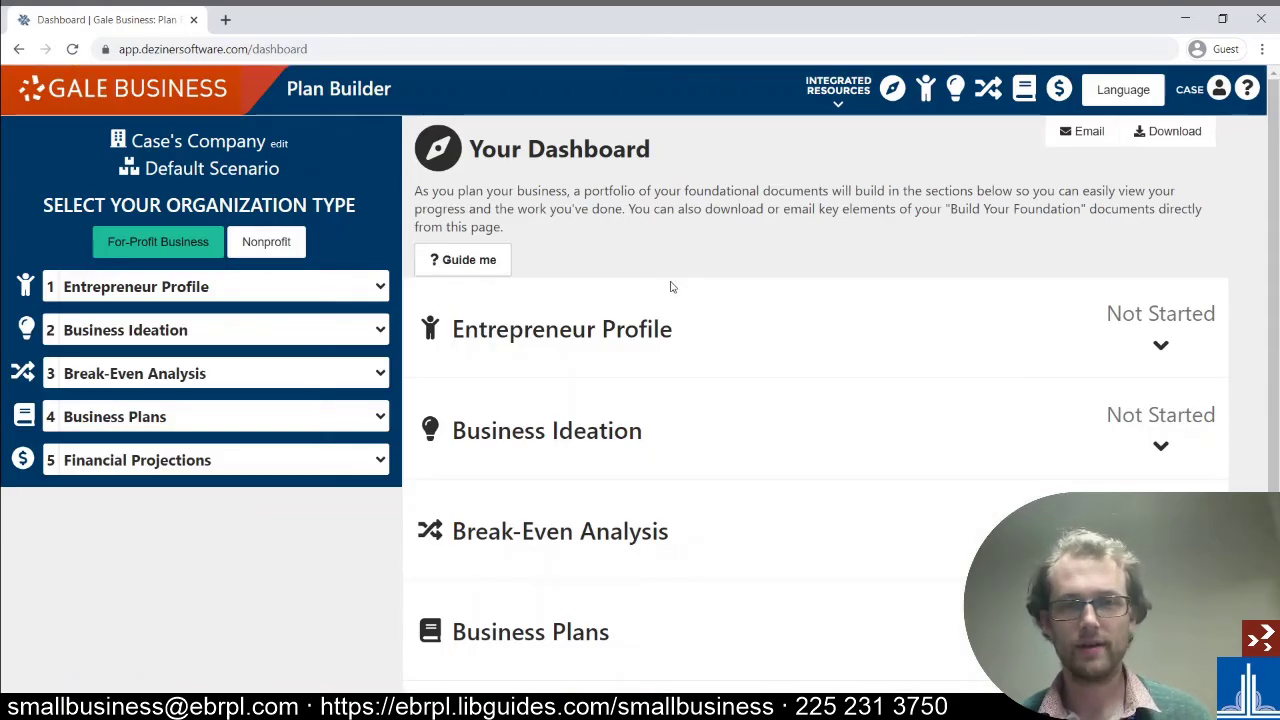
- Scroll through the dashboard to review each section's progress status
scroll(672, 287, "down", 3)
scroll(688, 278, "up", 3)
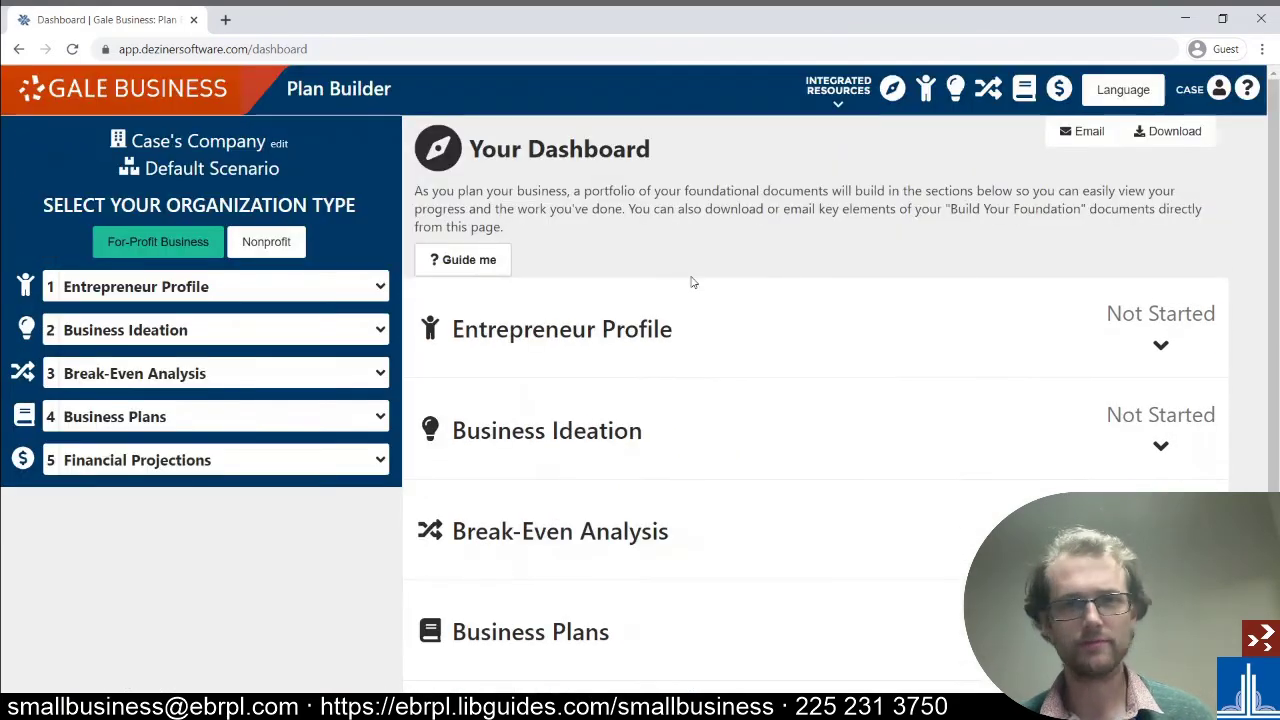